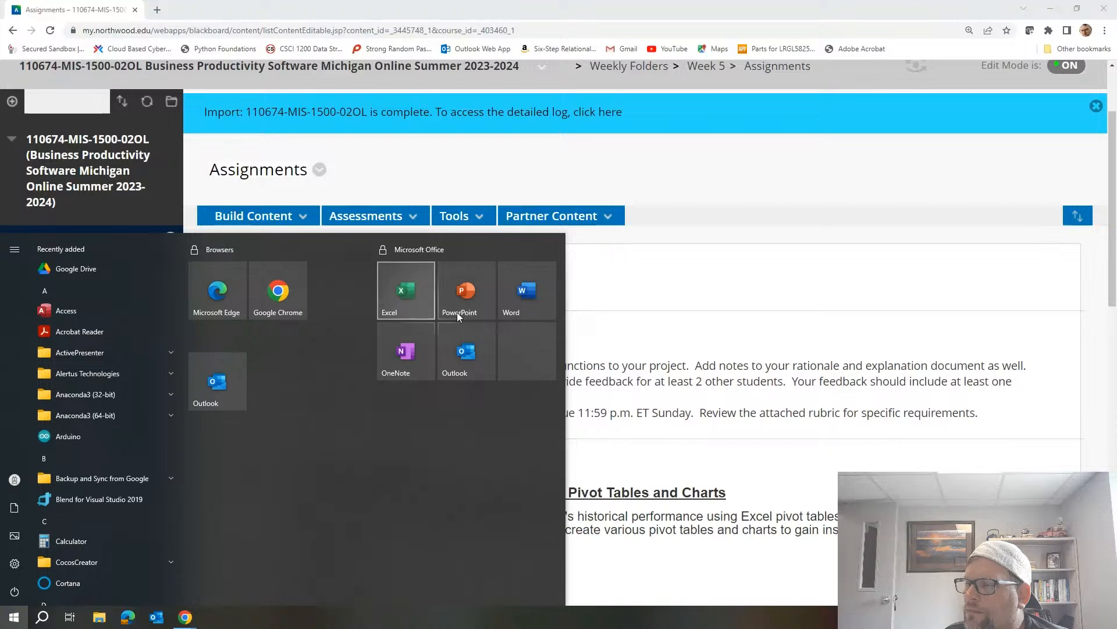
# Open Excel and create a blank workbook.
pyautogui.click(854, 345)
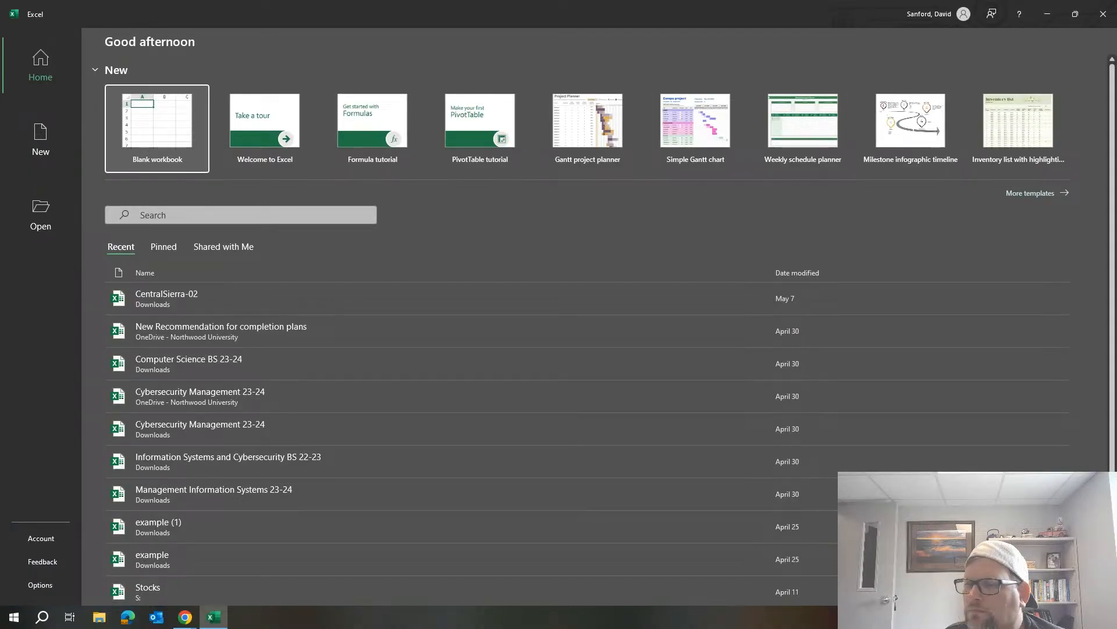
pyautogui.click(153, 131)
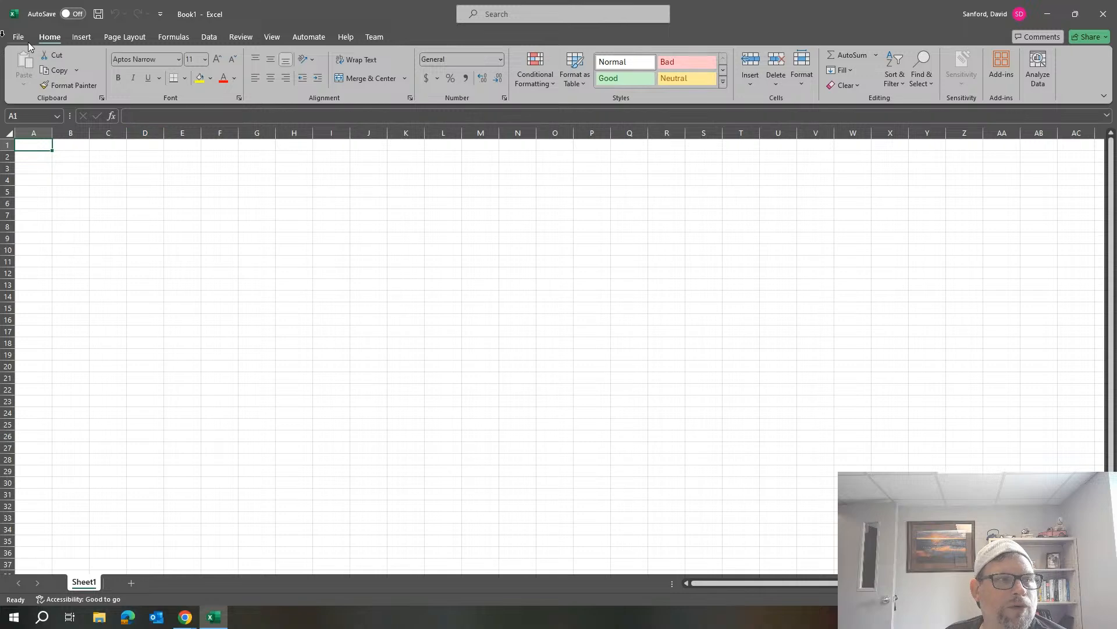
# Save the blank workbook as "PivotCharts and Tables" on the S: network drive in Excel Workbook format.
pyautogui.click(18, 38)
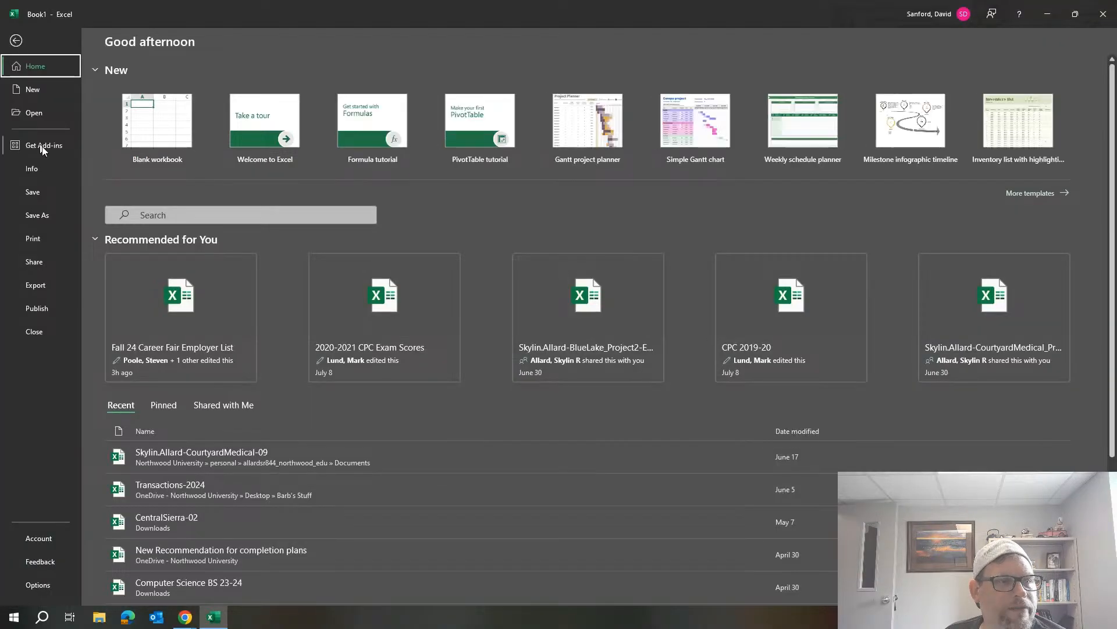
pyautogui.click(46, 214)
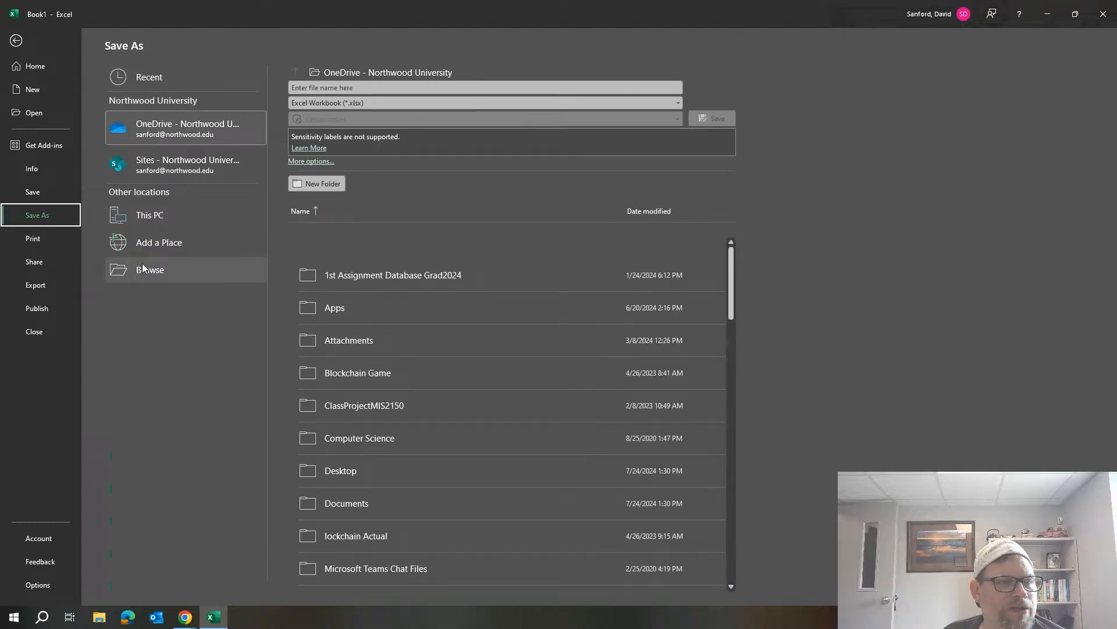
pyautogui.click(149, 226)
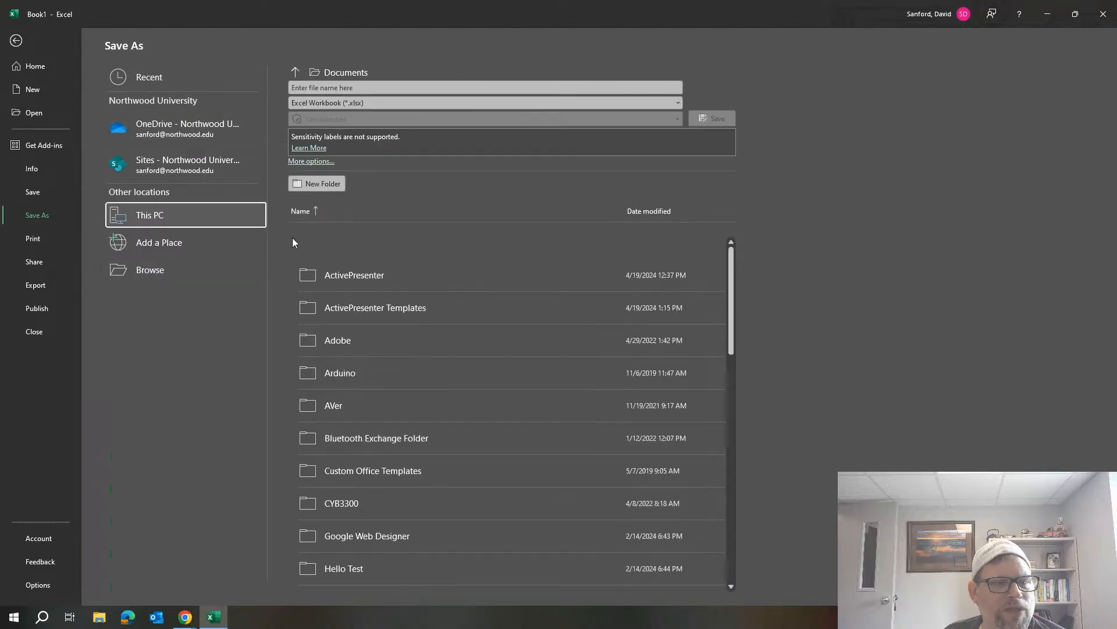
pyautogui.click(133, 272)
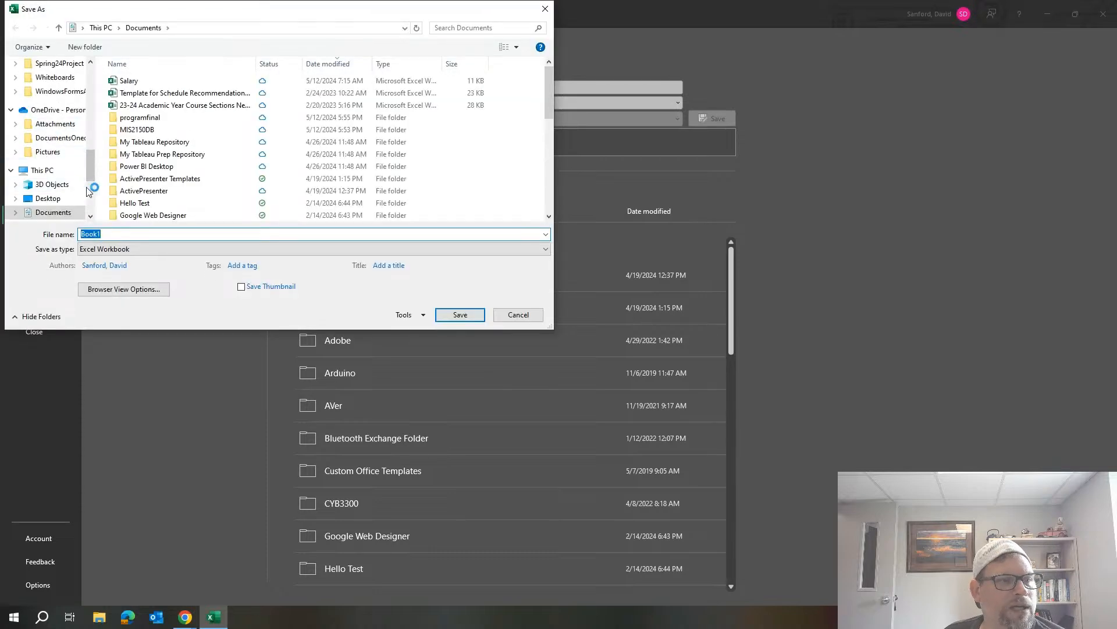
pyautogui.scroll(-3, 87, 181)
pyautogui.scroll(-1, 53, 217)
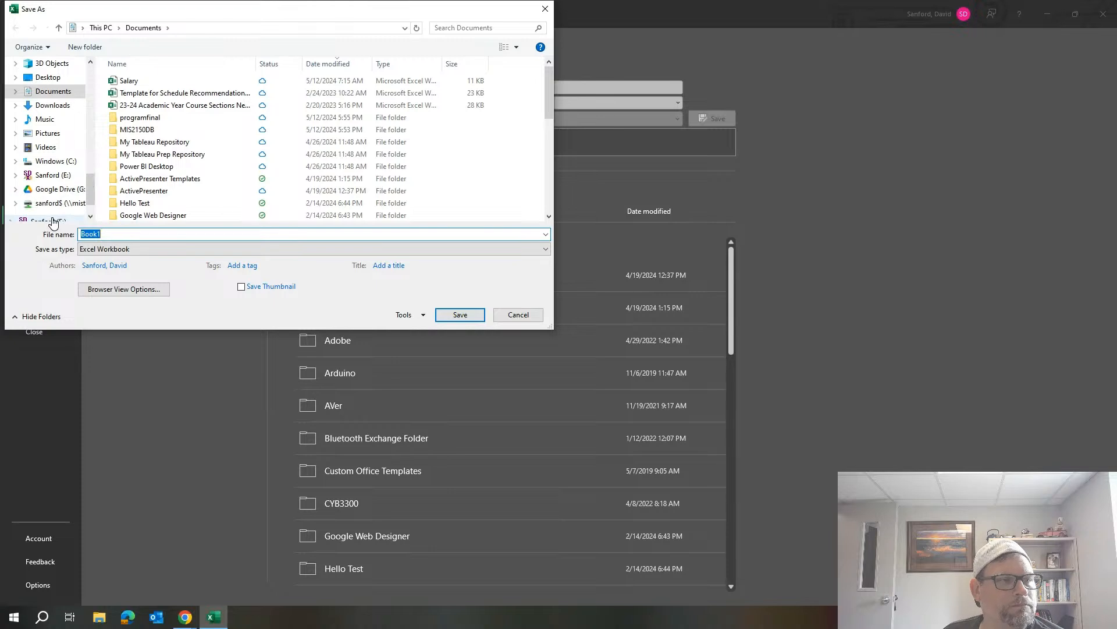
pyautogui.click(56, 205)
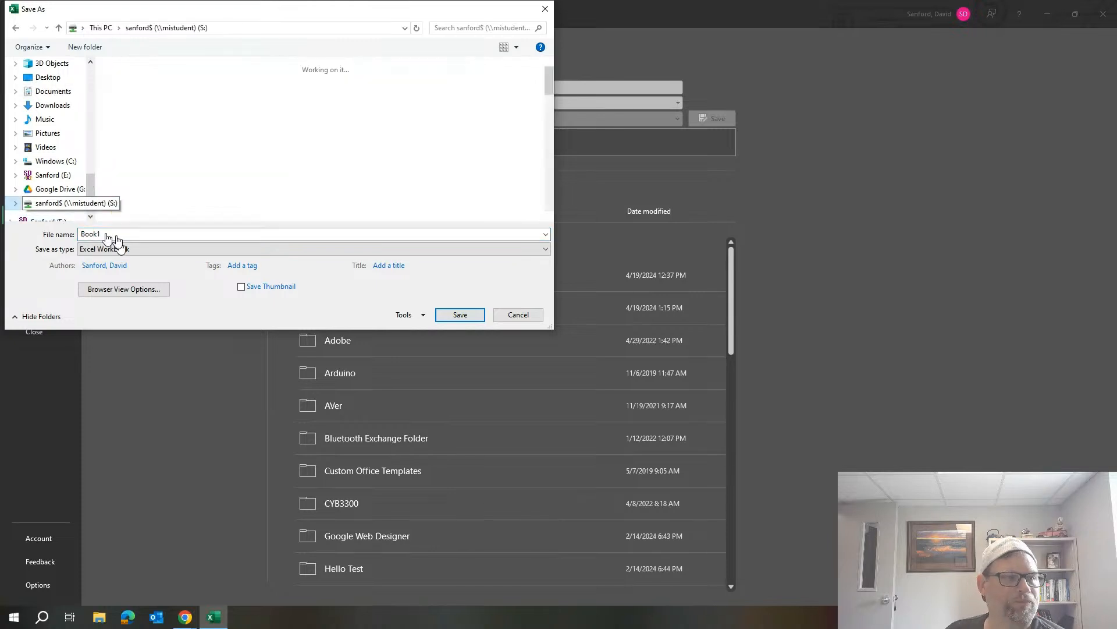
pyautogui.write('Piv')
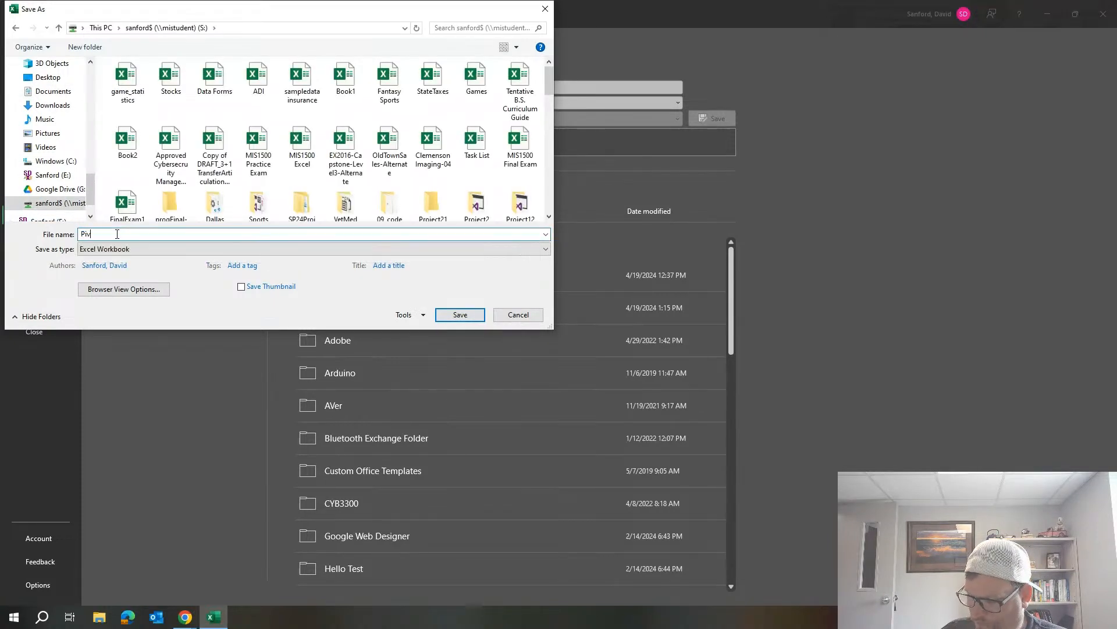
pyautogui.write('otCharts')
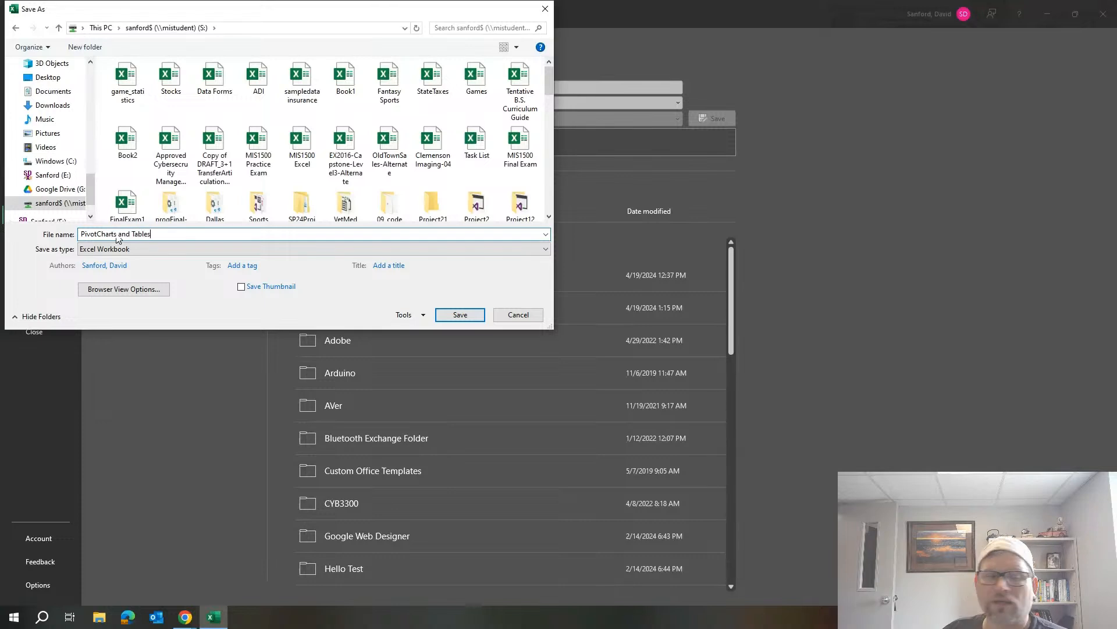
pyautogui.write(' and Tables')
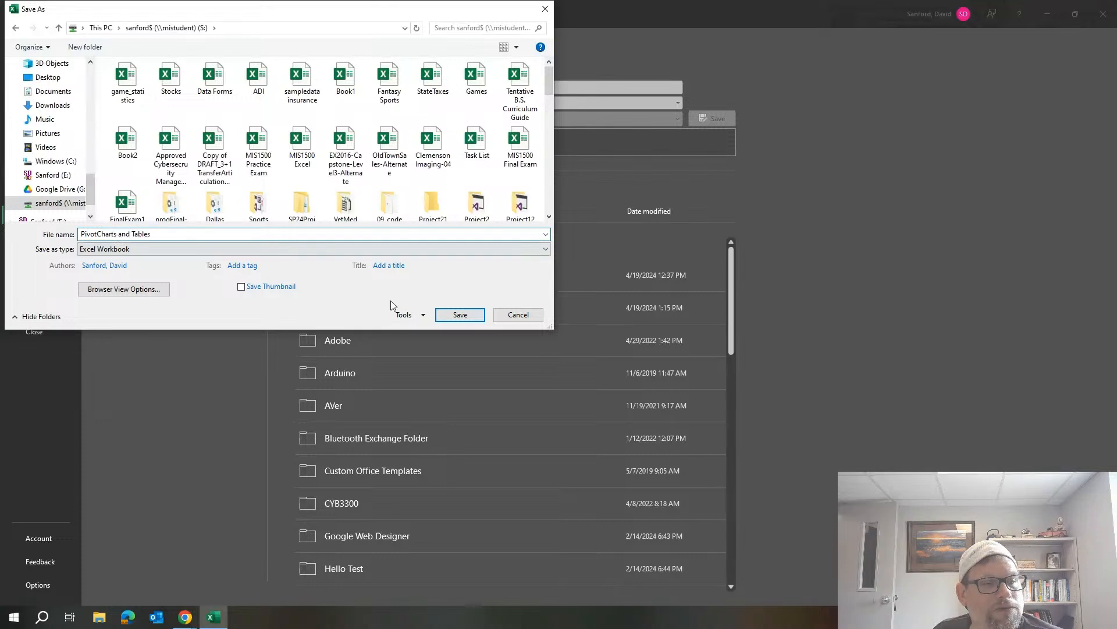
pyautogui.click(453, 315)
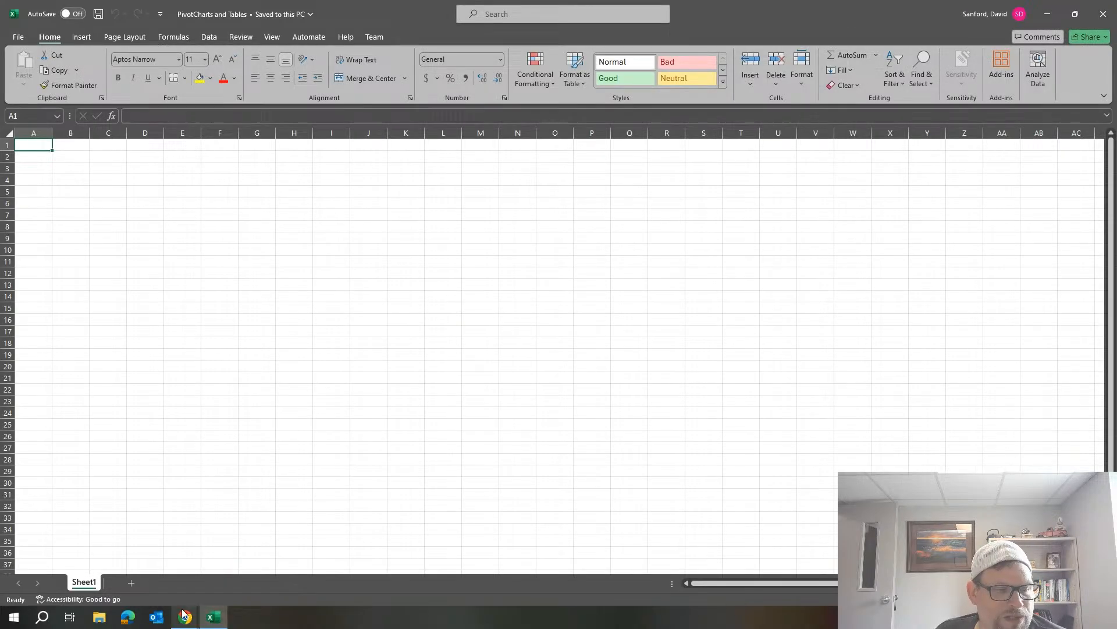
# Switch to the Chrome window with the course assignments and open finance.yahoo.com in a new tab.
pyautogui.moveTo(185, 618)
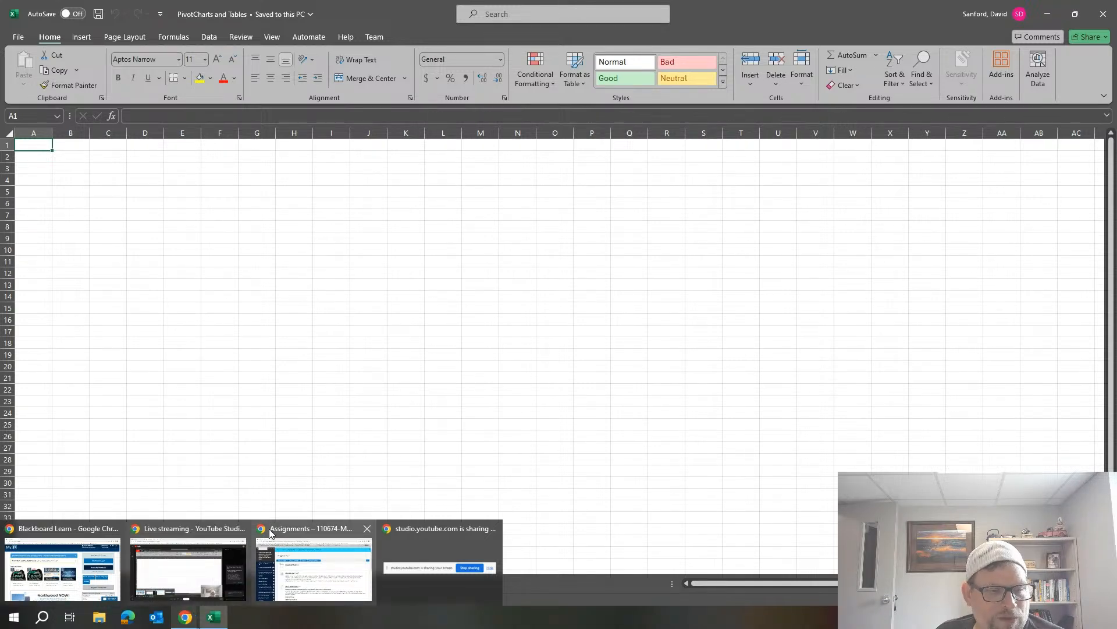
pyautogui.click(315, 559)
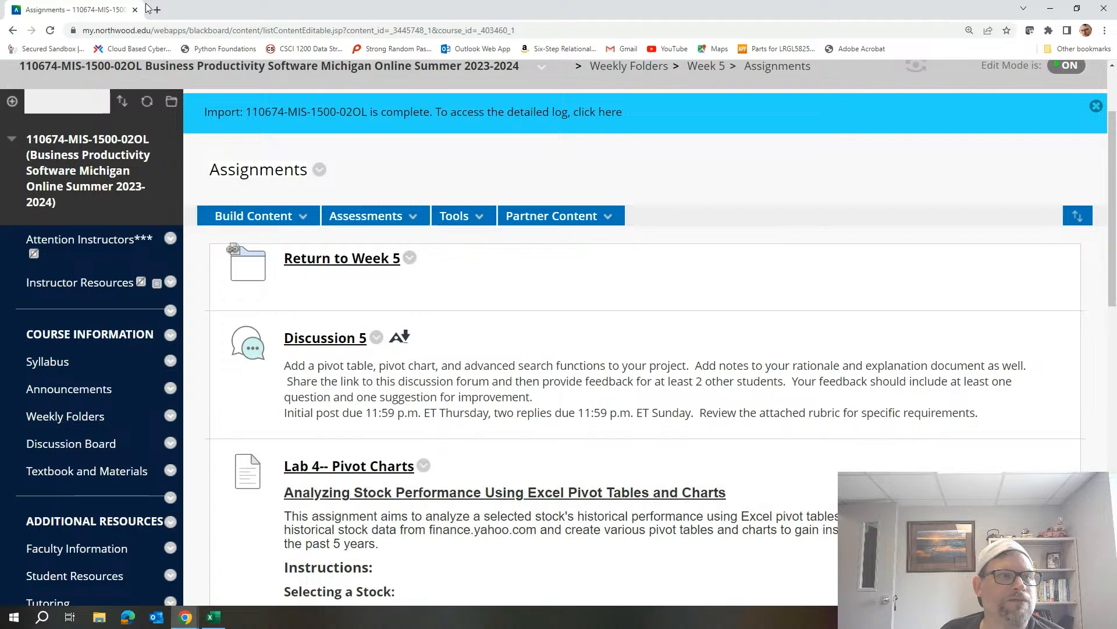
pyautogui.click(156, 10)
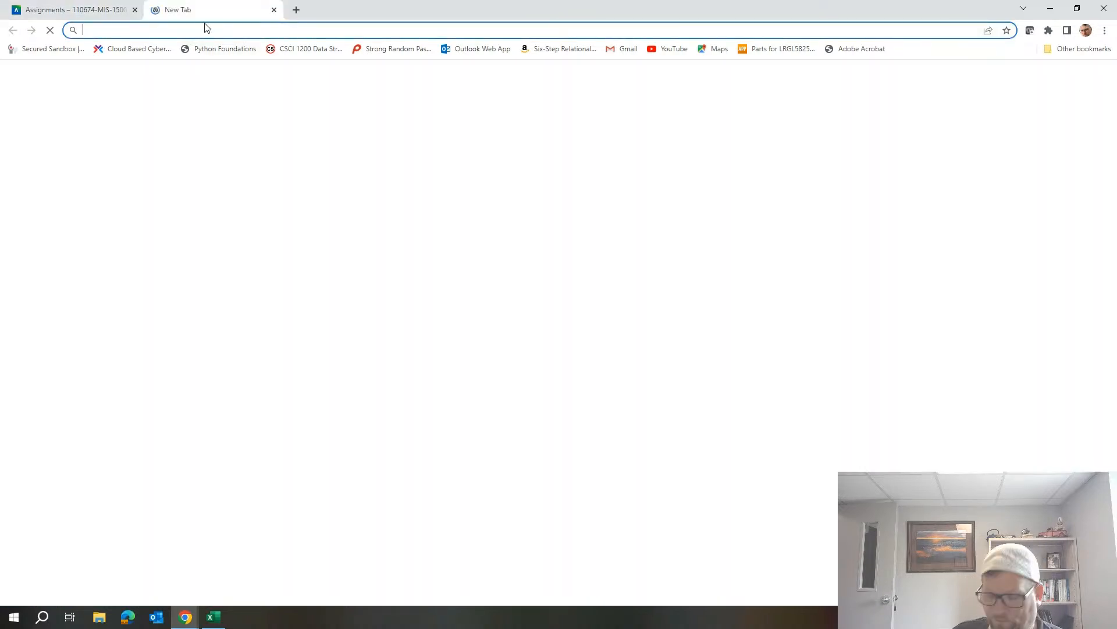
pyautogui.write('finance.')
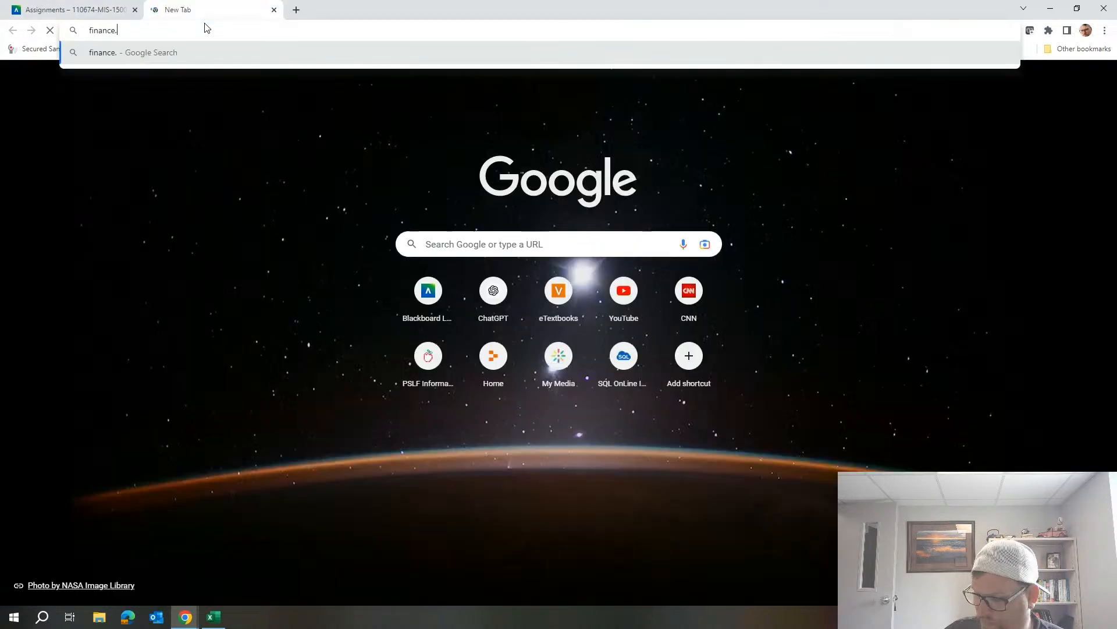
pyautogui.write('yahoo.com')
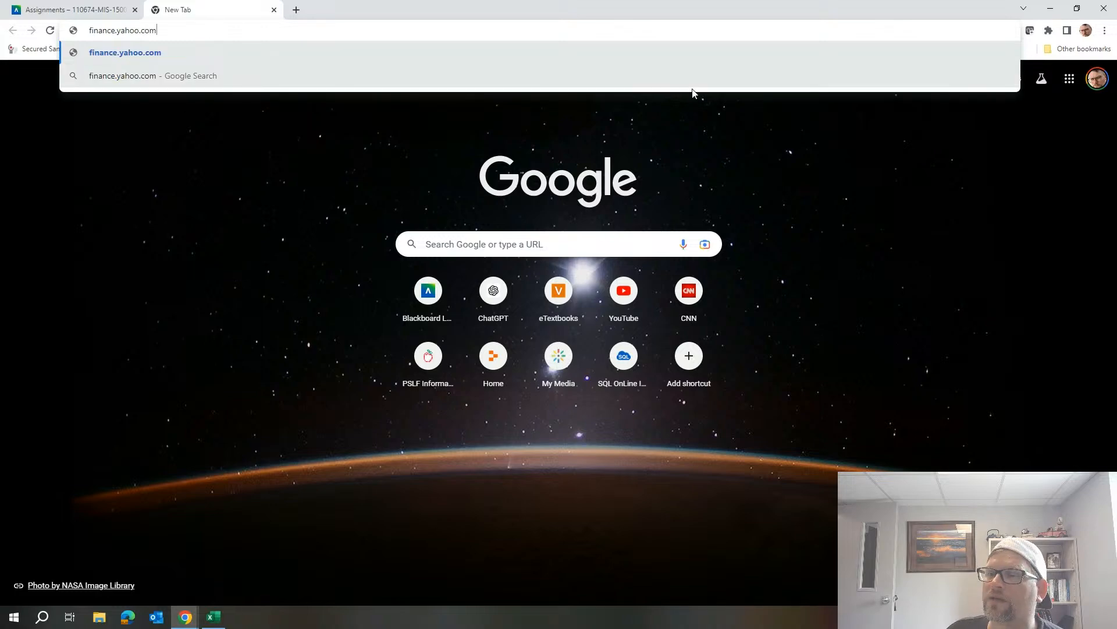
pyautogui.press('Return')
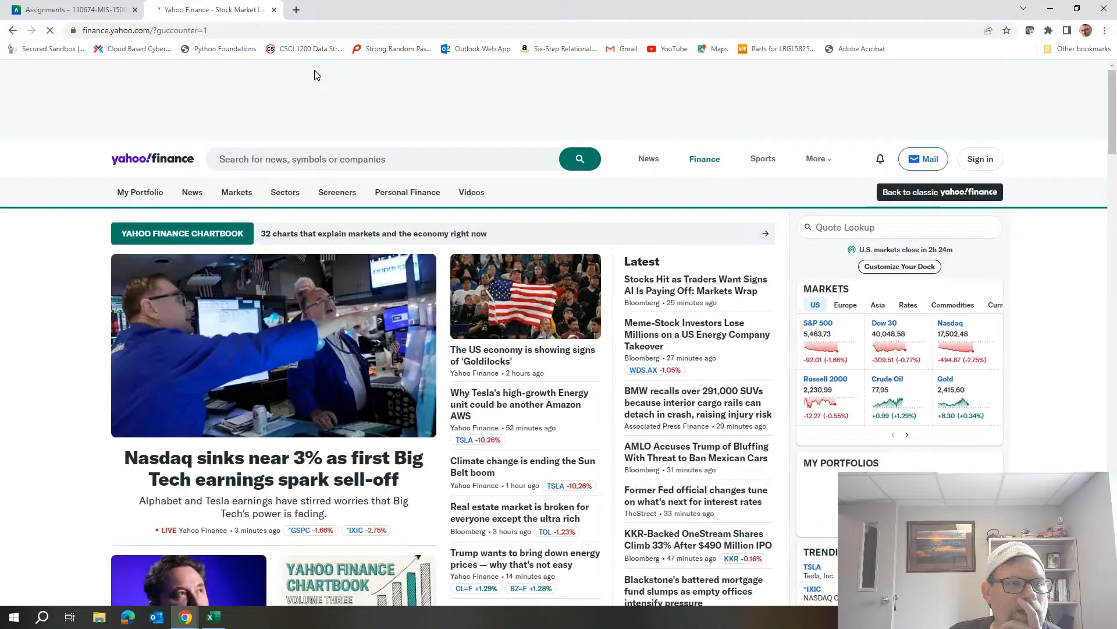
# Search Yahoo Finance for the symbol ADI and open the Analog Devices, Inc. quote page.
pyautogui.click(315, 163)
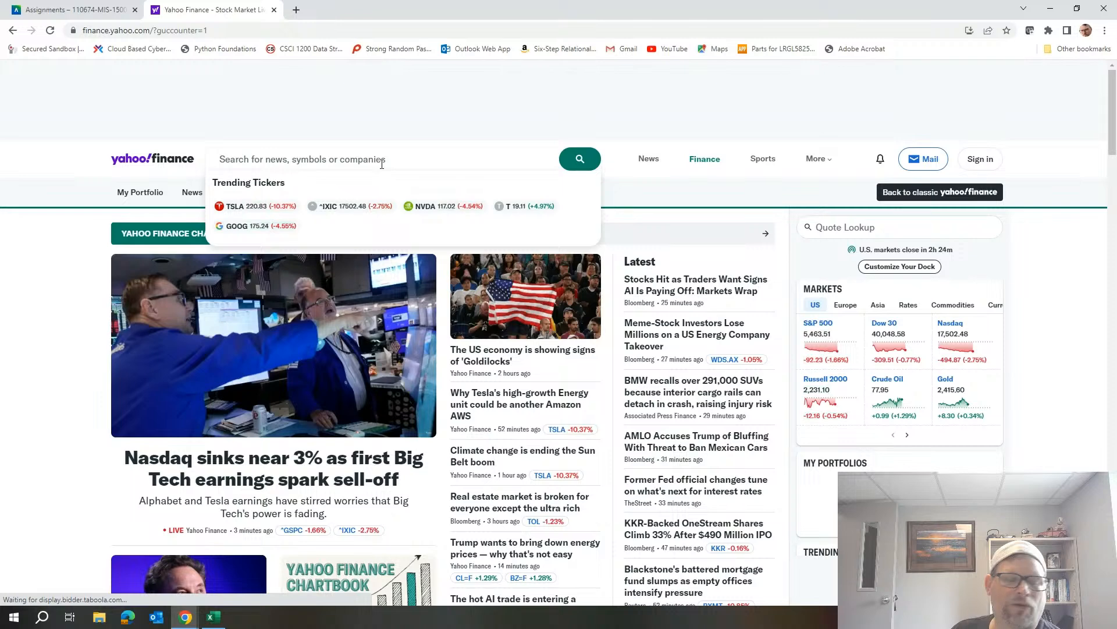
pyautogui.write('AD')
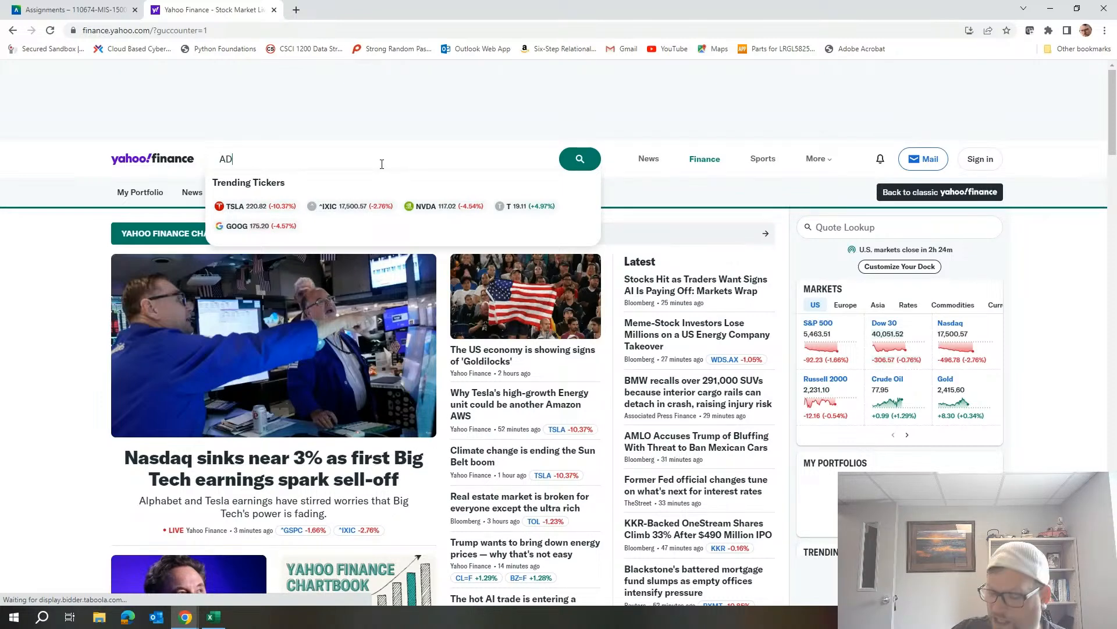
pyautogui.write('I')
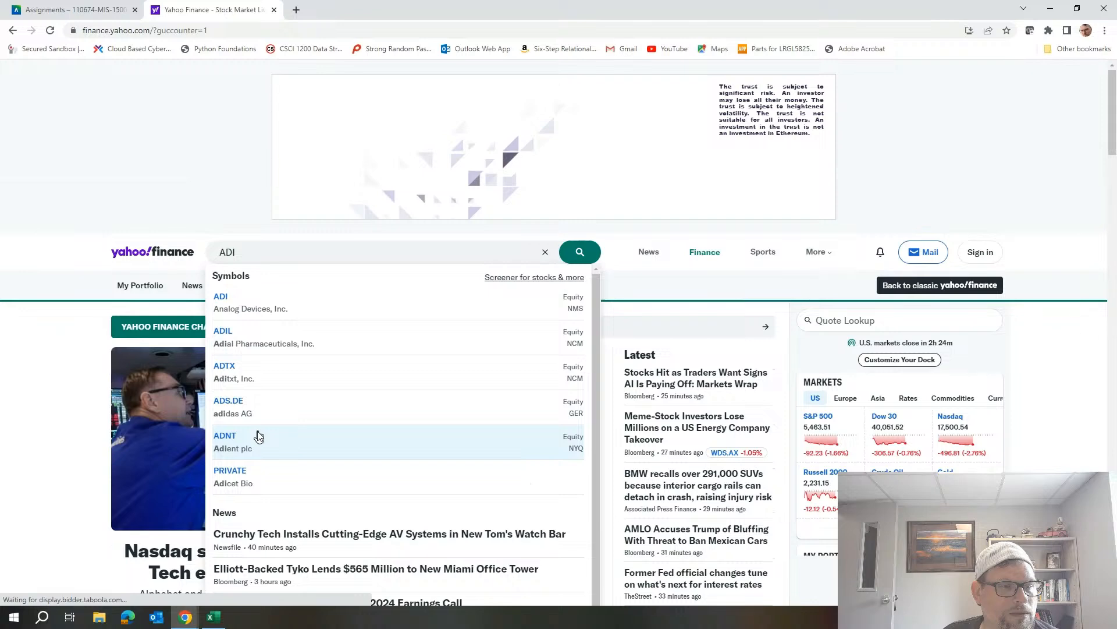
pyautogui.click(259, 437)
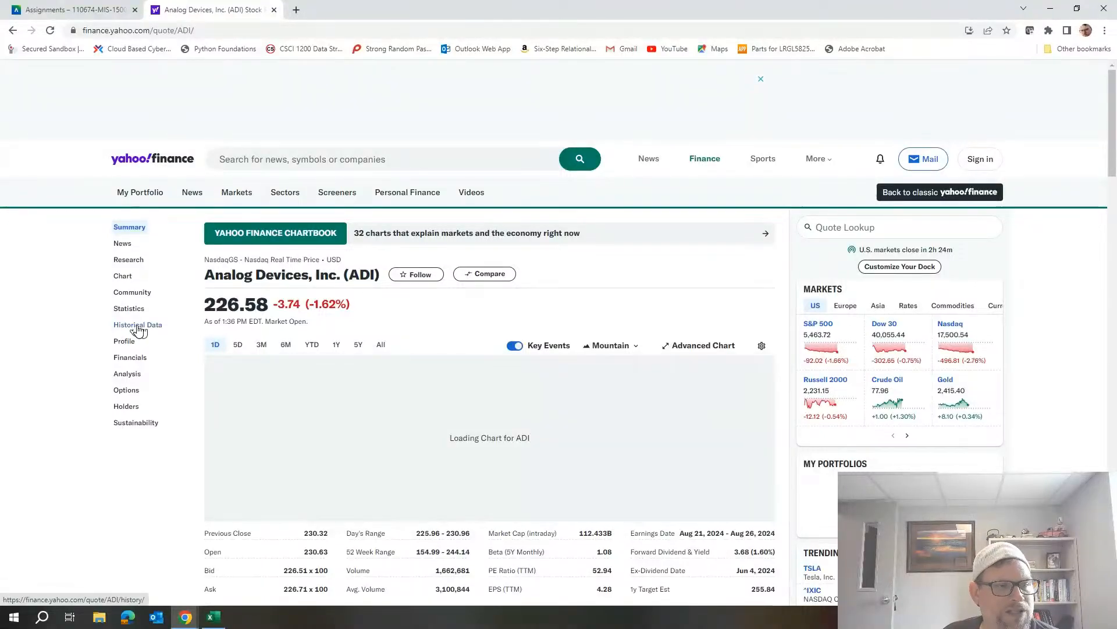
# Open the historical data for Analog Devices and set its date range to five years (5Y).
pyautogui.click(138, 330)
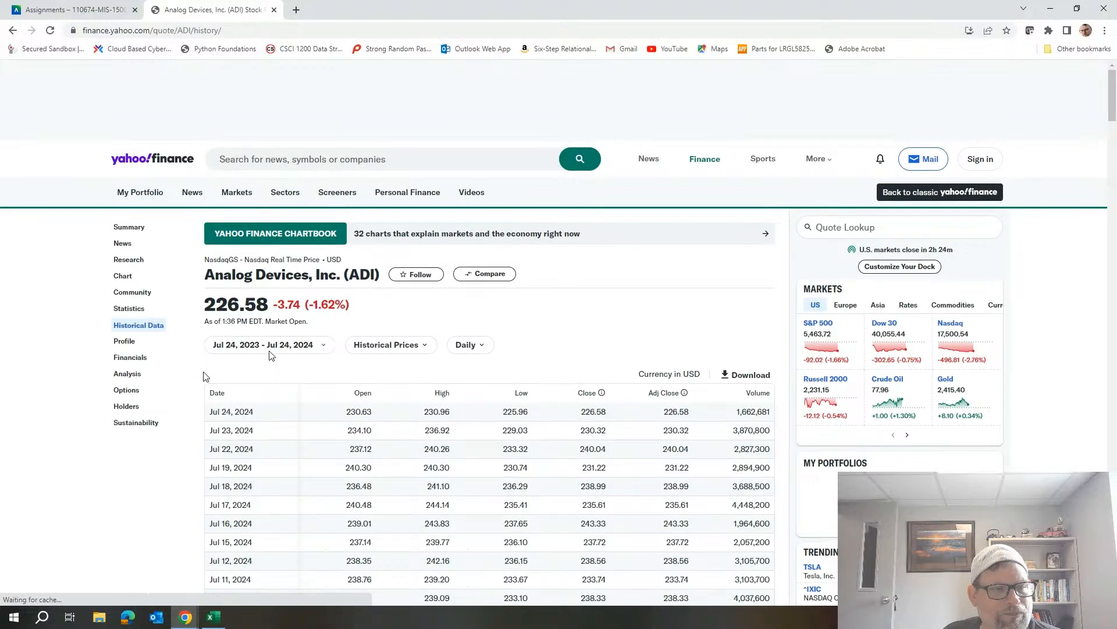
pyautogui.click(426, 348)
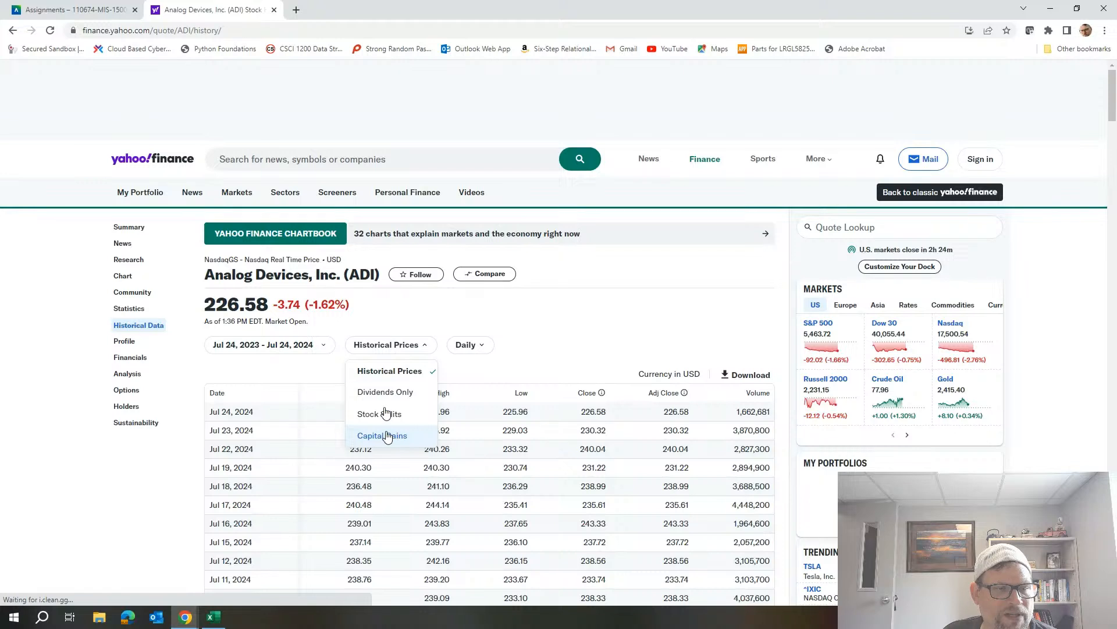
pyautogui.click(318, 350)
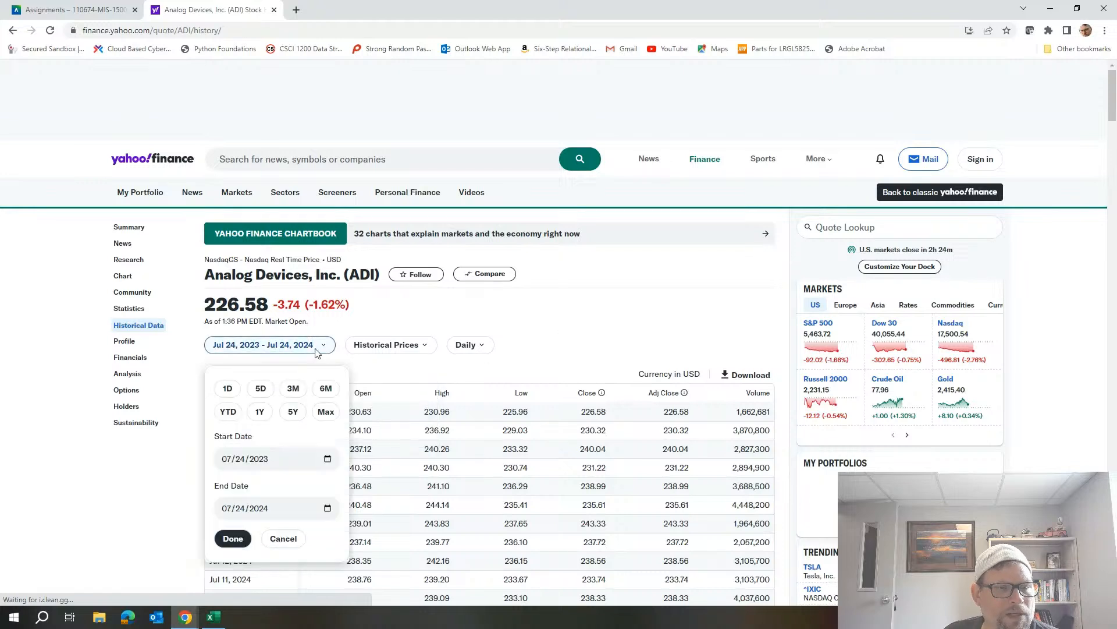
pyautogui.click(294, 415)
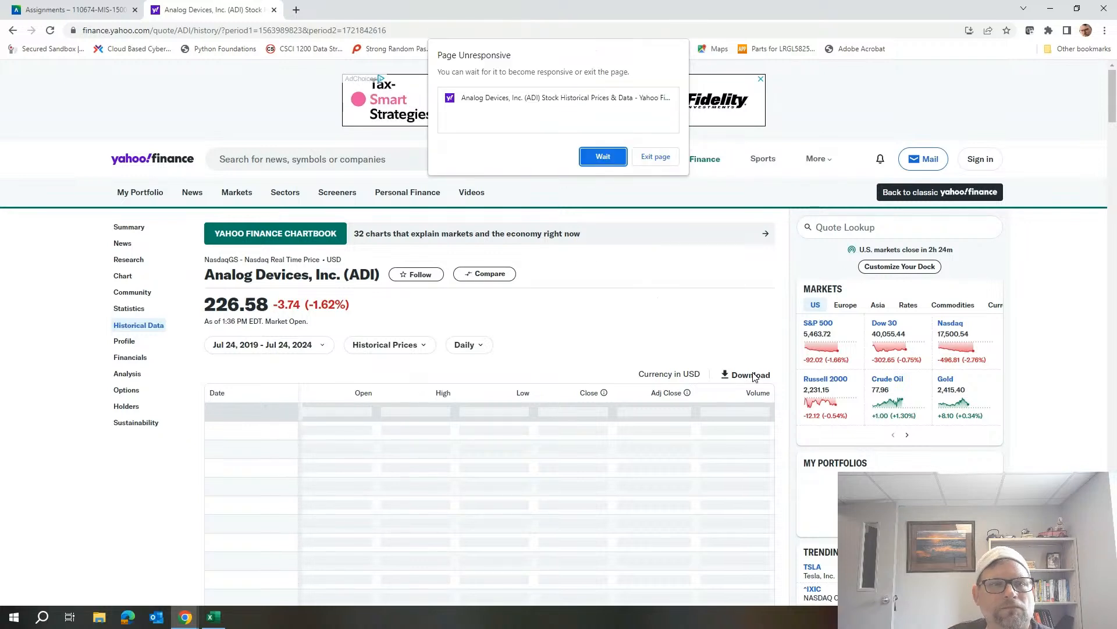
pyautogui.click(618, 157)
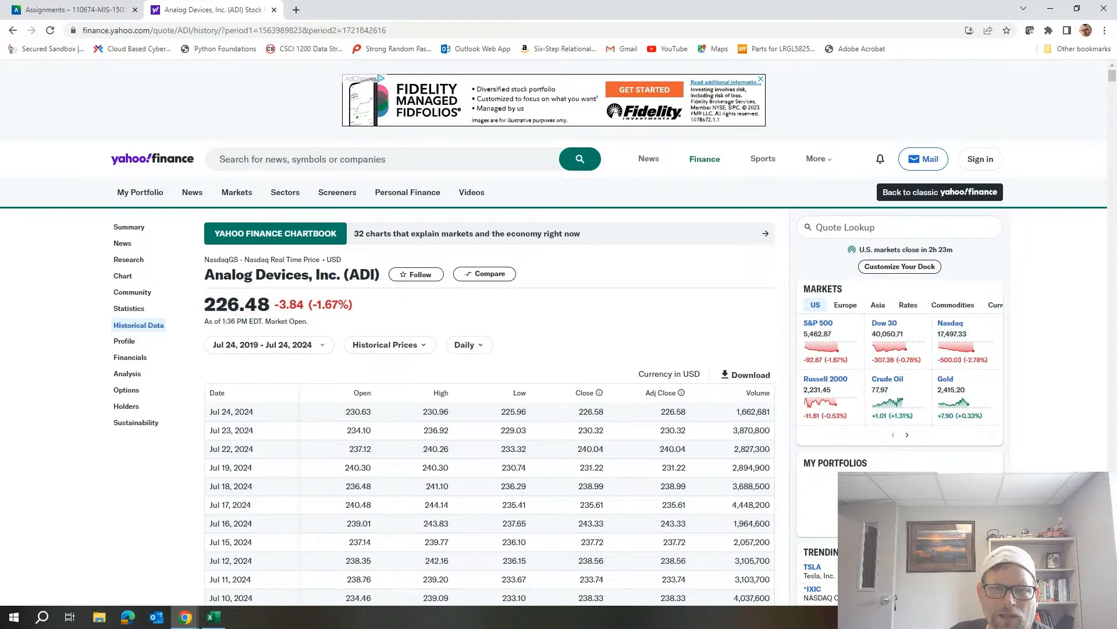
# Look through the five-year daily price history, download it as a CSV file and open that file in Excel.
pyautogui.moveTo(1113, 129); pyautogui.dragTo(1109, 73)
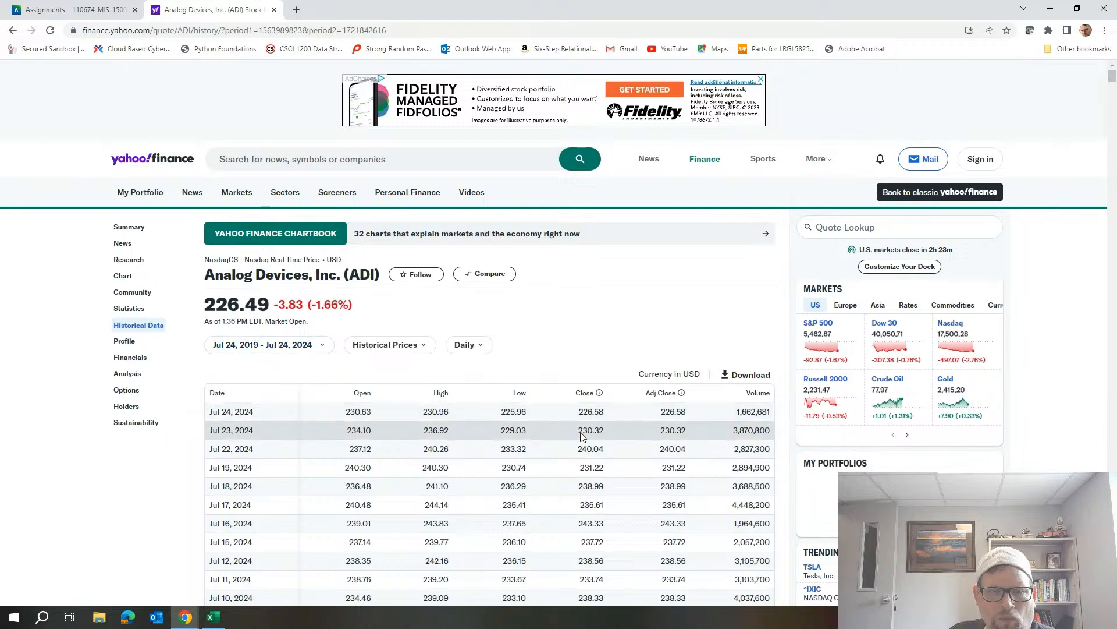
pyautogui.scroll(-4, 644, 436)
pyautogui.scroll(-7, 645, 437)
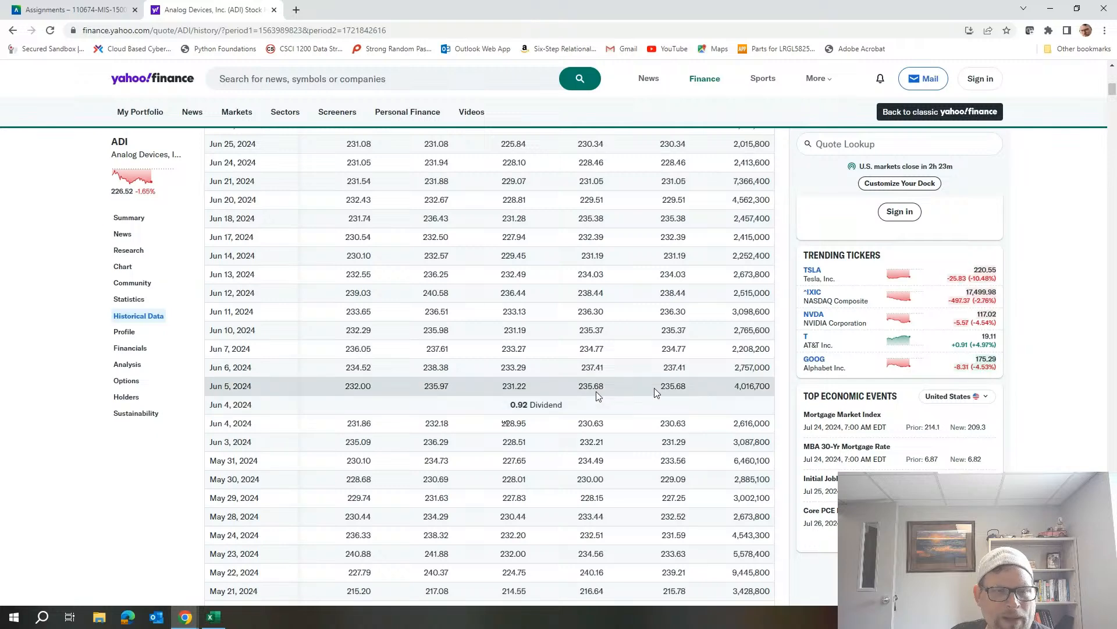
pyautogui.scroll(-4, 640, 392)
pyautogui.scroll(-20, 661, 393)
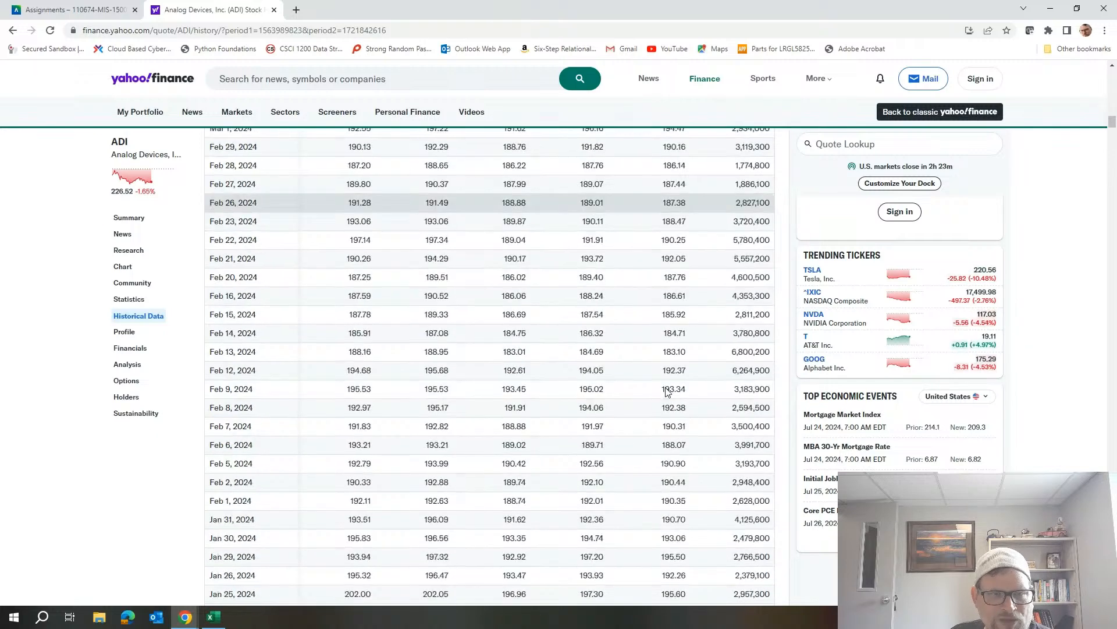
pyautogui.scroll(20, 668, 392)
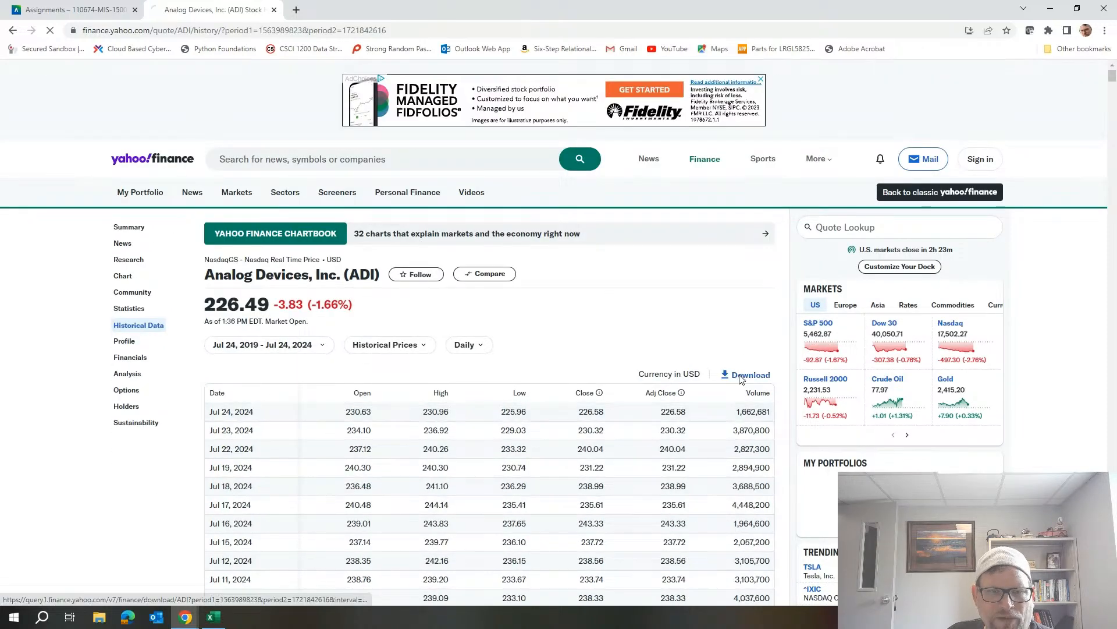
pyautogui.click(747, 375)
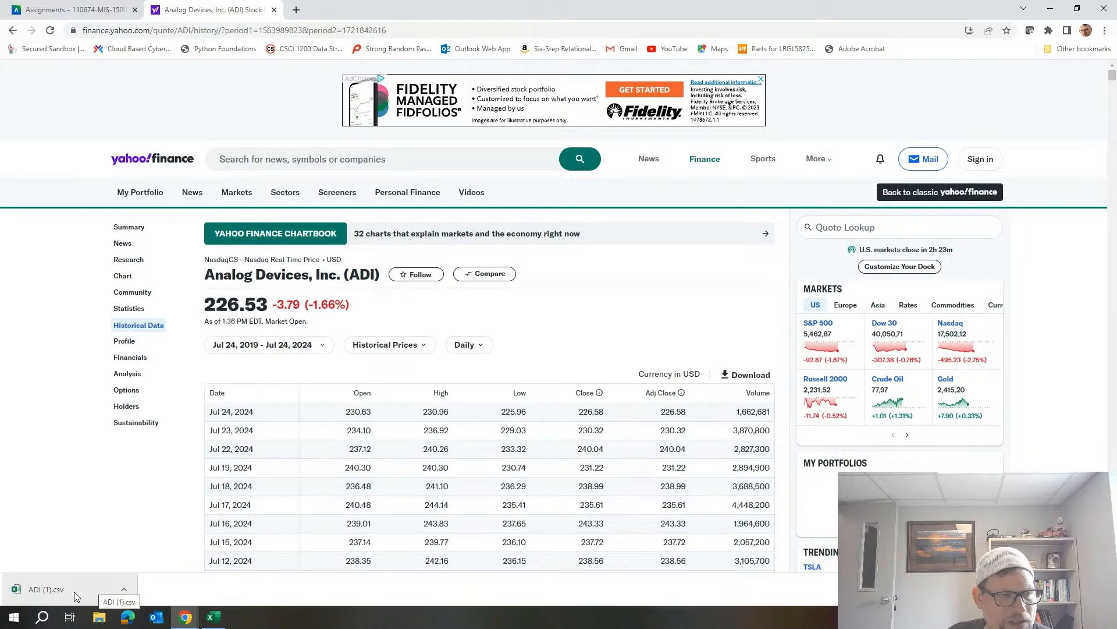
pyautogui.click(75, 591)
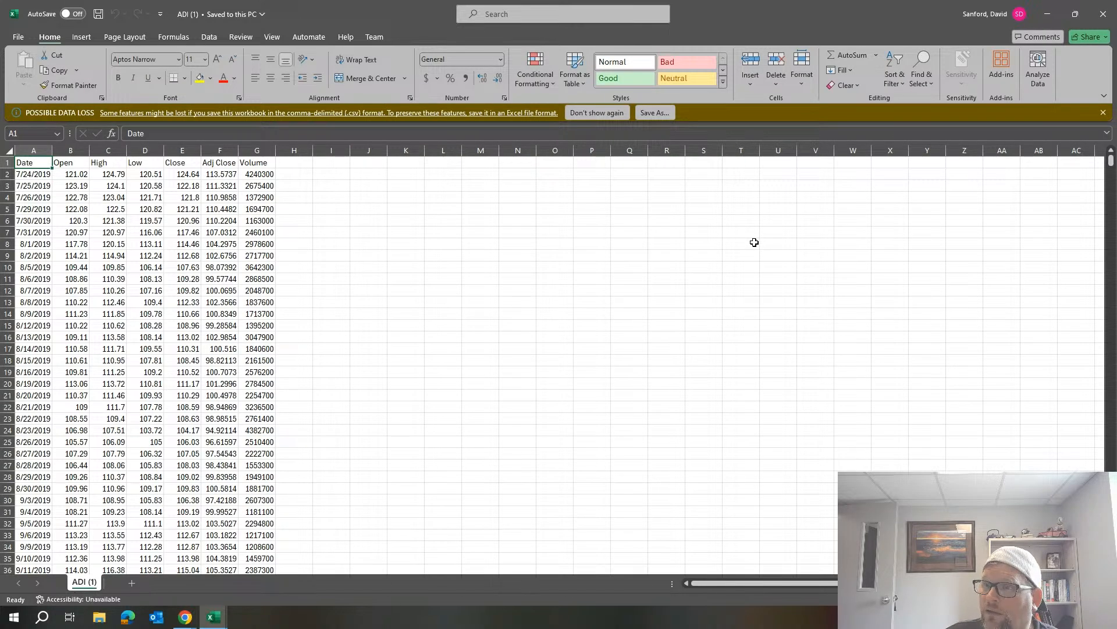
# Copy the ADI (1) sheet into the PivotCharts and Tables.xlsx workbook, placing the copy before Sheet1.
pyautogui.rightClick(82, 583)
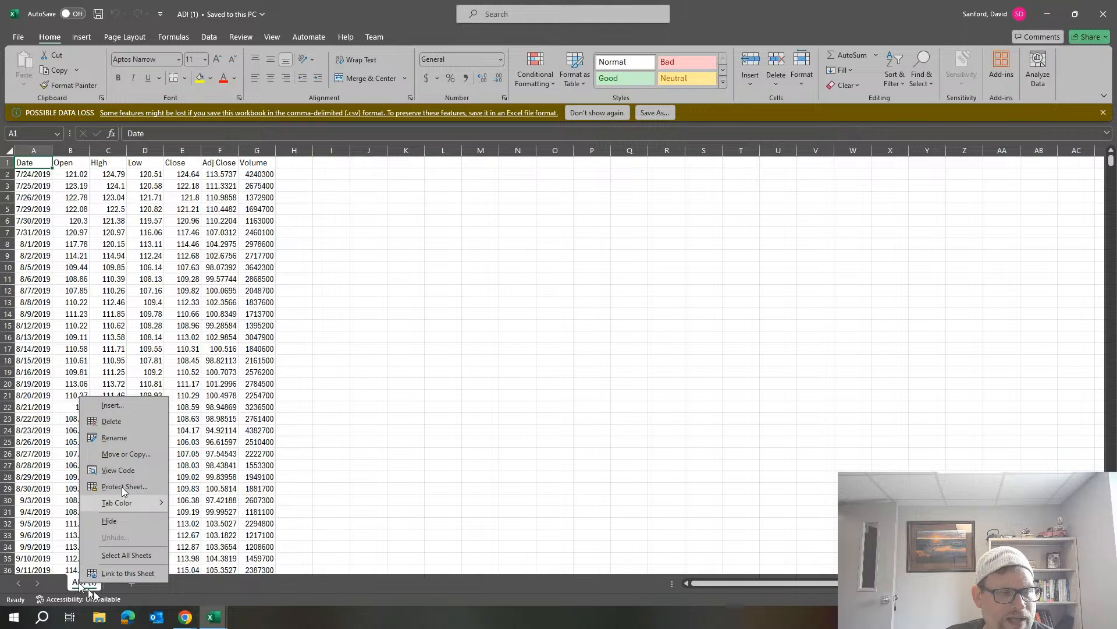
pyautogui.click(133, 456)
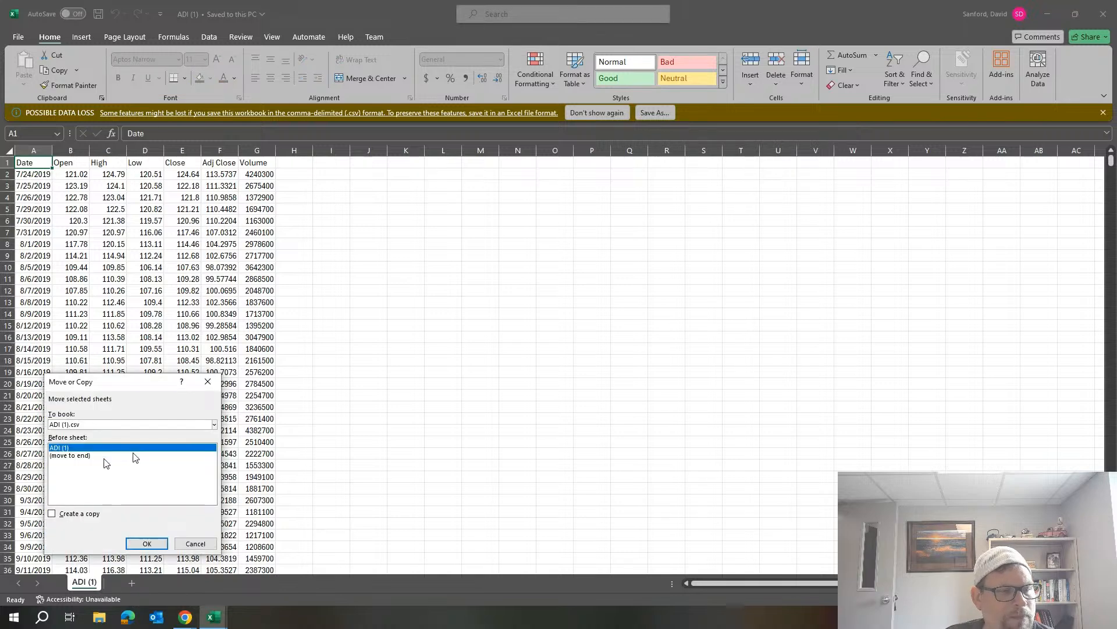
pyautogui.click(78, 427)
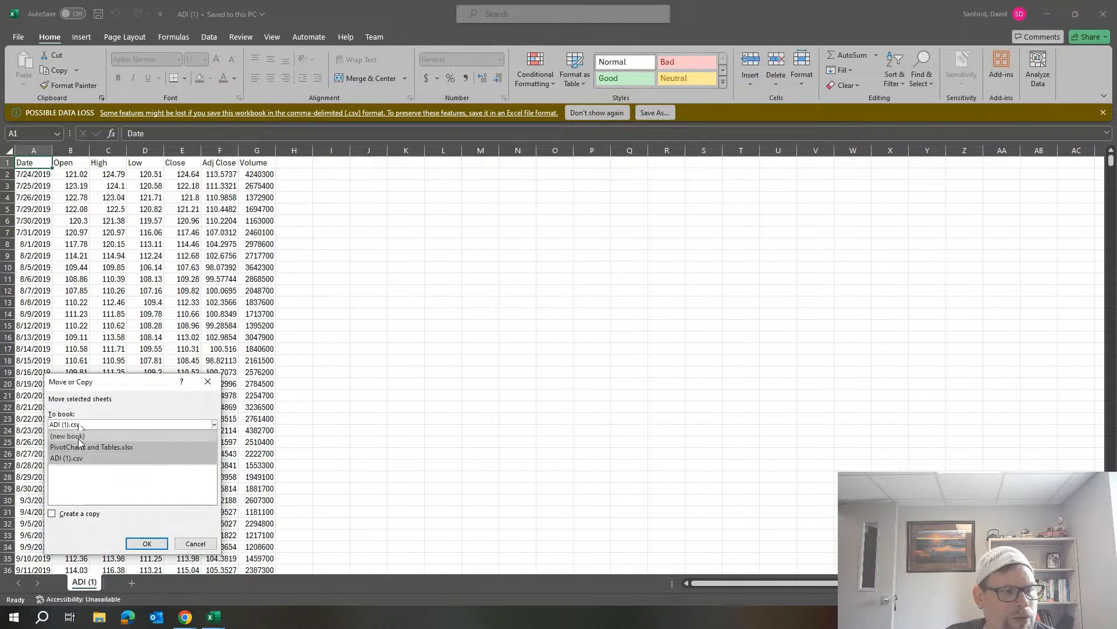
pyautogui.click(79, 447)
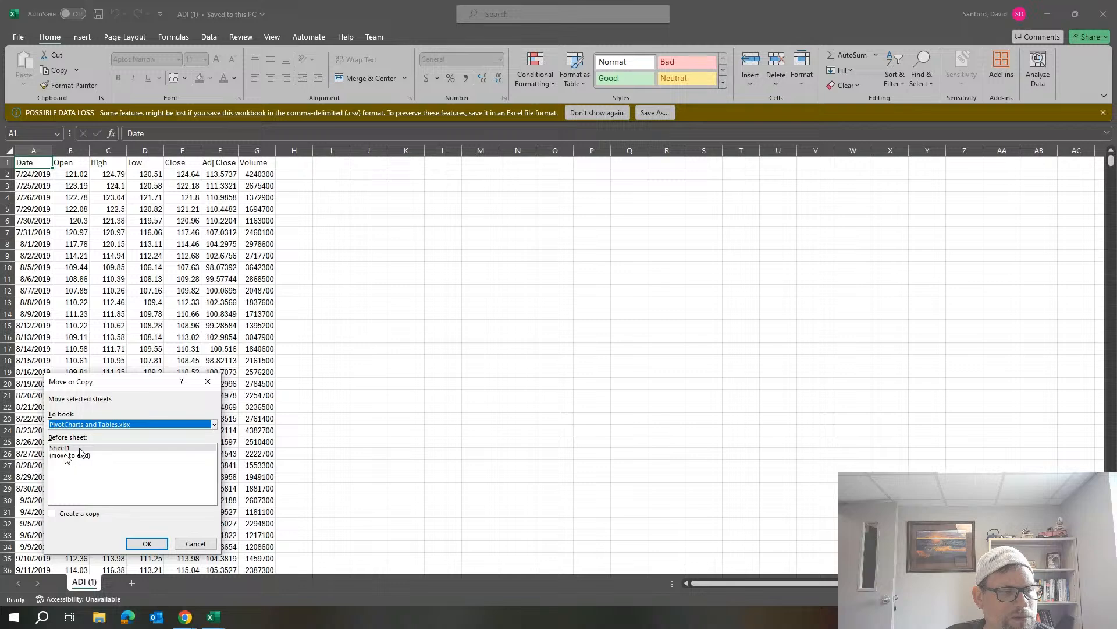
pyautogui.click(65, 448)
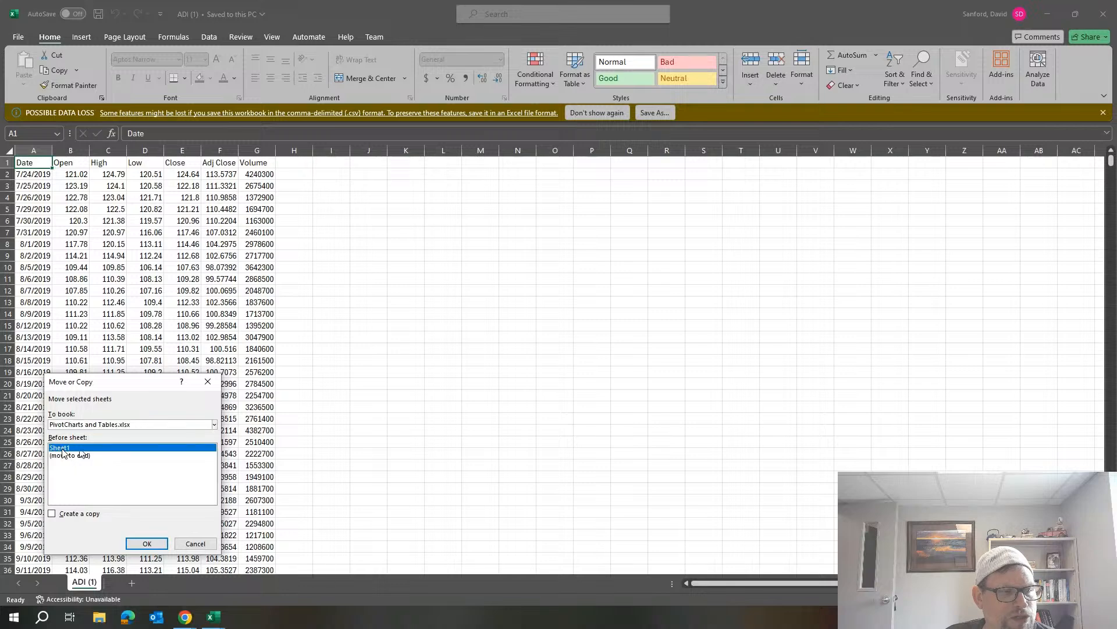
pyautogui.click(55, 516)
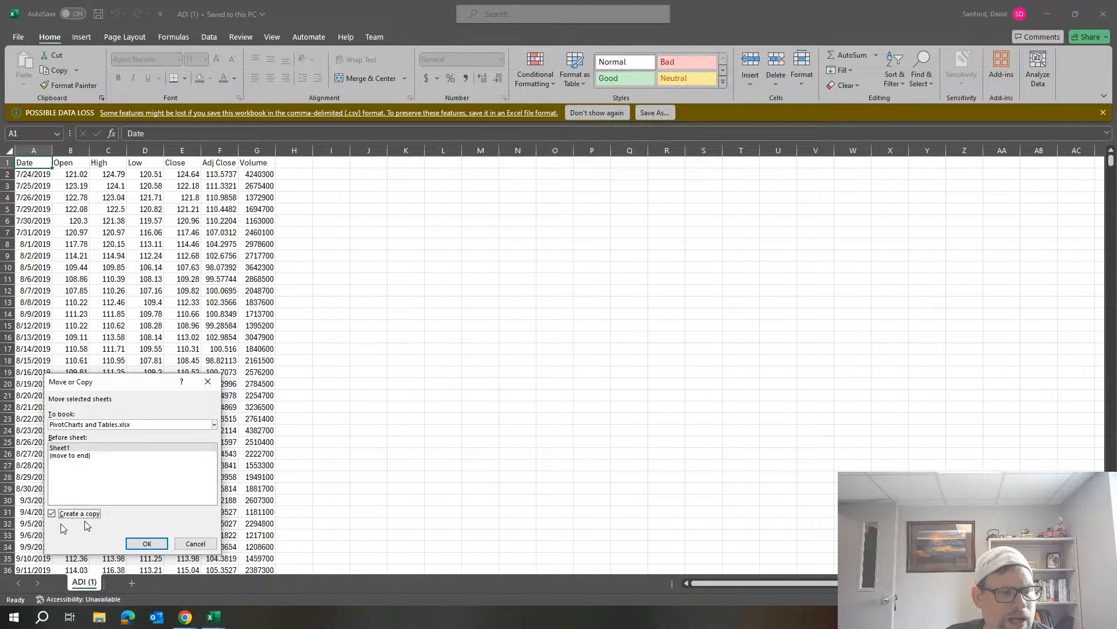
pyautogui.click(147, 543)
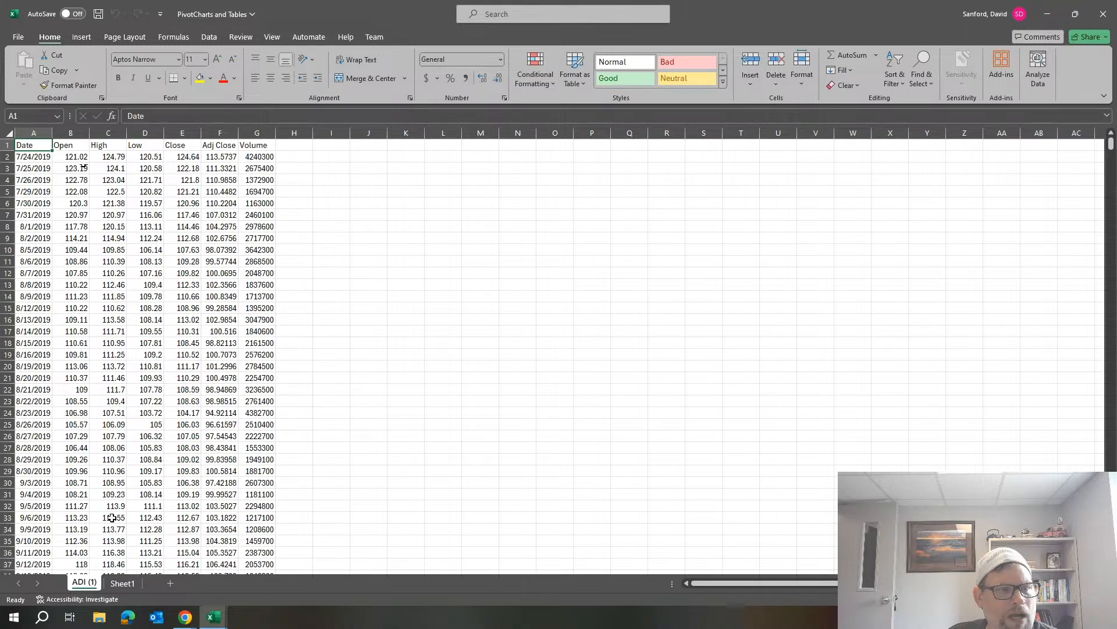
# Look through the daily price rows on the copied ADI (1) sheet and return to its first row.
pyautogui.click(217, 205)
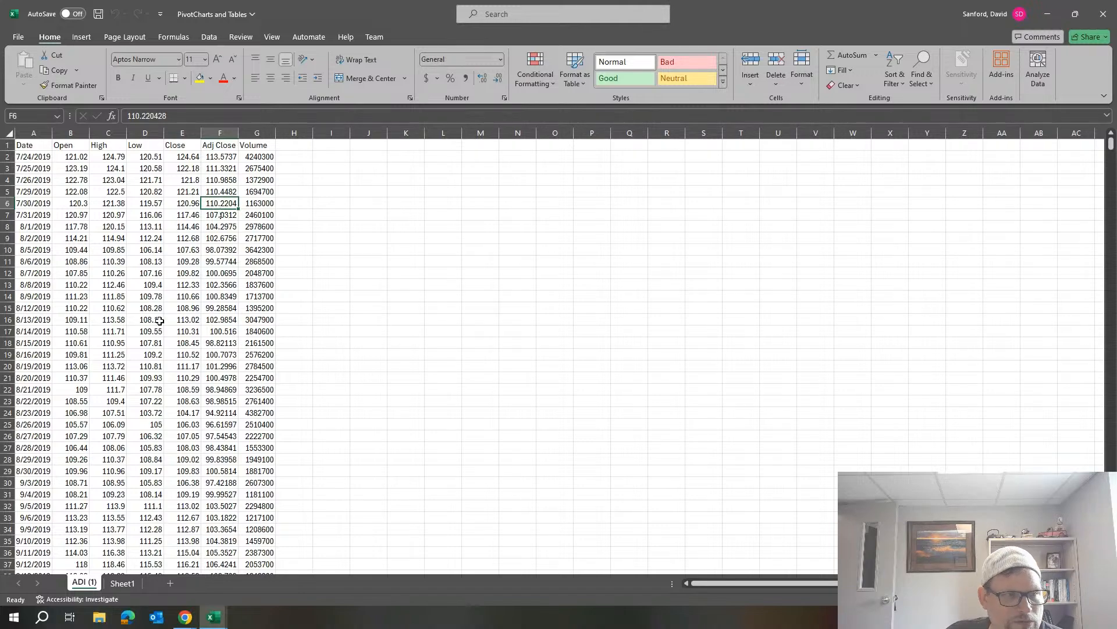
pyautogui.scroll(-4, 163, 321)
pyautogui.scroll(-15, 164, 321)
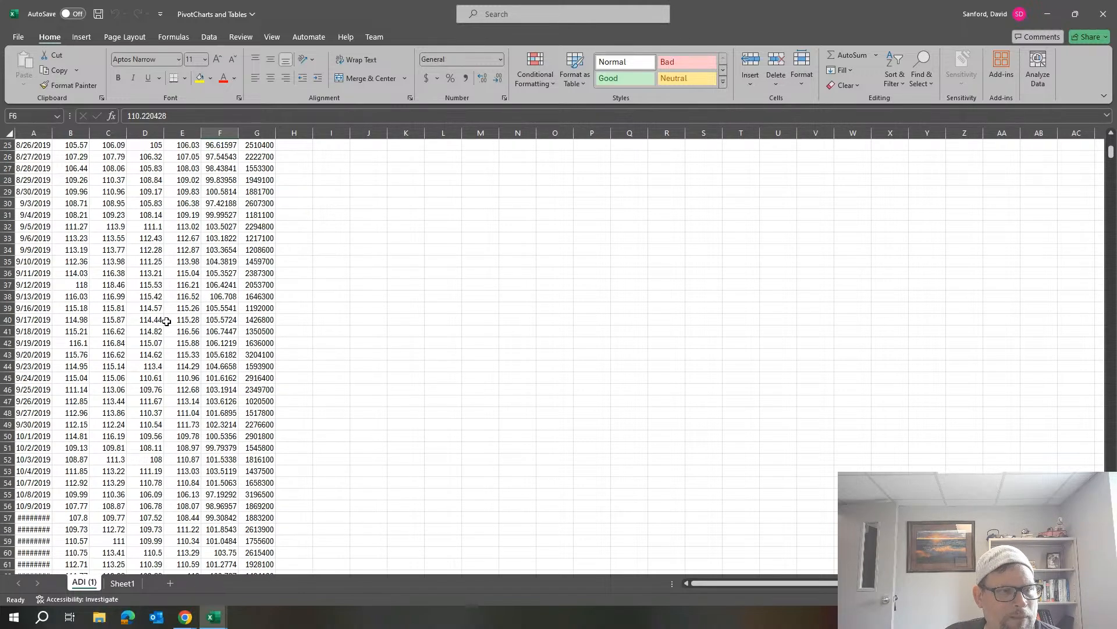
pyautogui.scroll(-20, 168, 321)
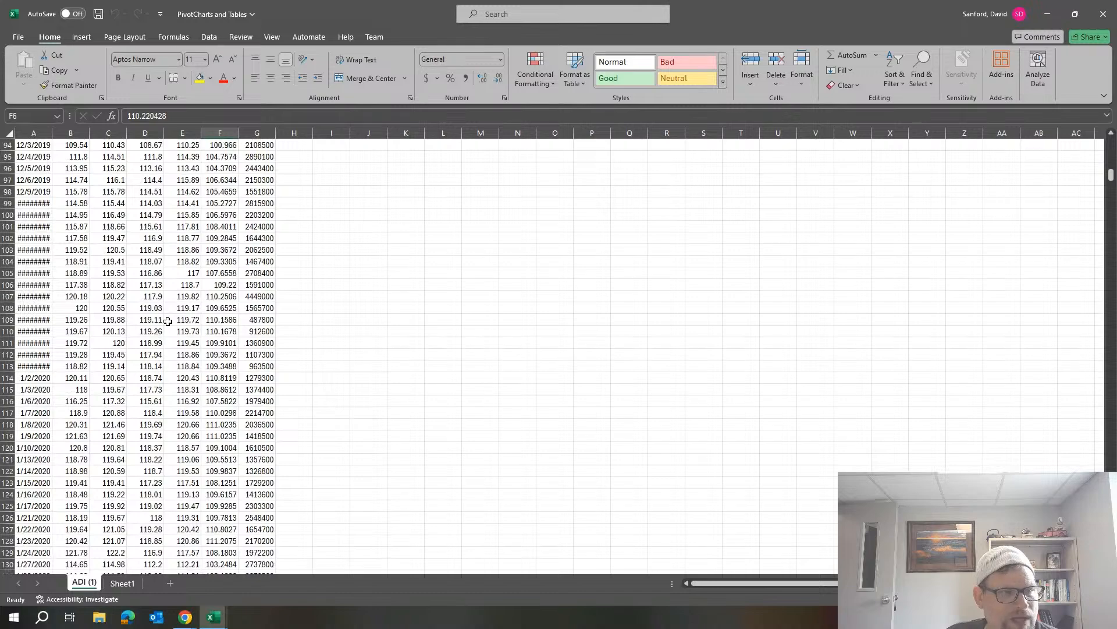
pyautogui.scroll(-20, 172, 321)
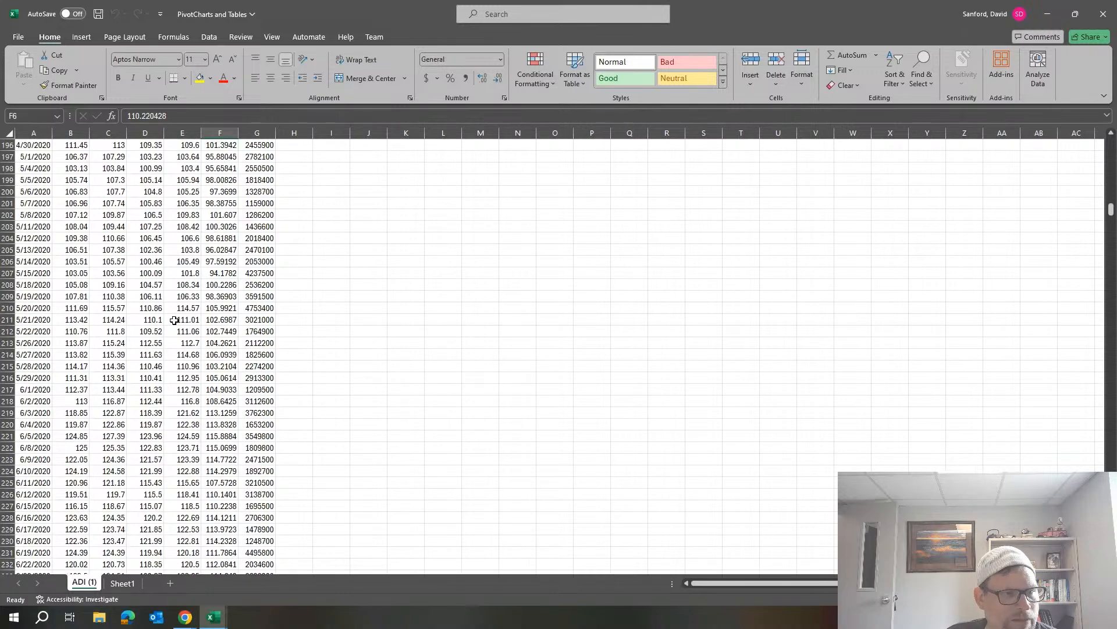
pyautogui.scroll(-20, 176, 322)
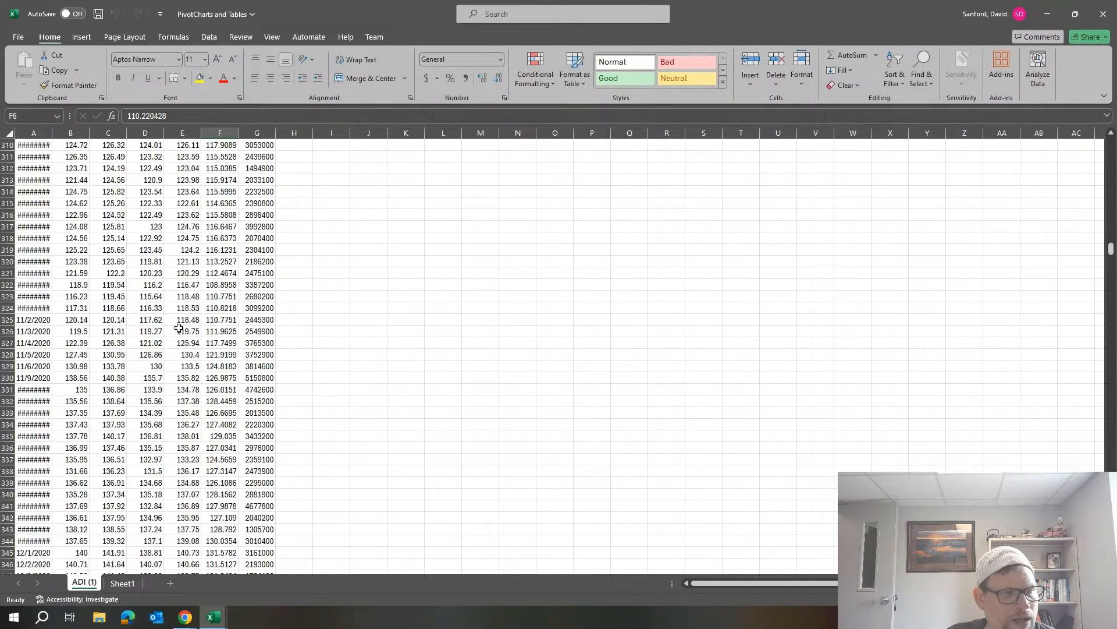
pyautogui.scroll(-8, 179, 323)
pyautogui.scroll(13, 179, 323)
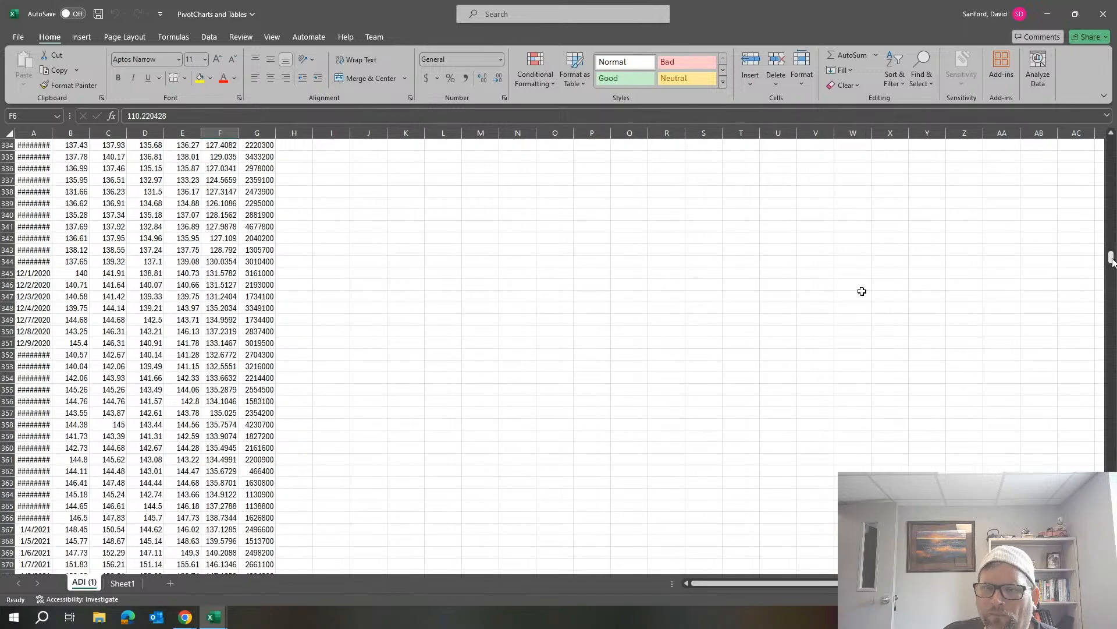
pyautogui.moveTo(1111, 259); pyautogui.dragTo(1113, 143)
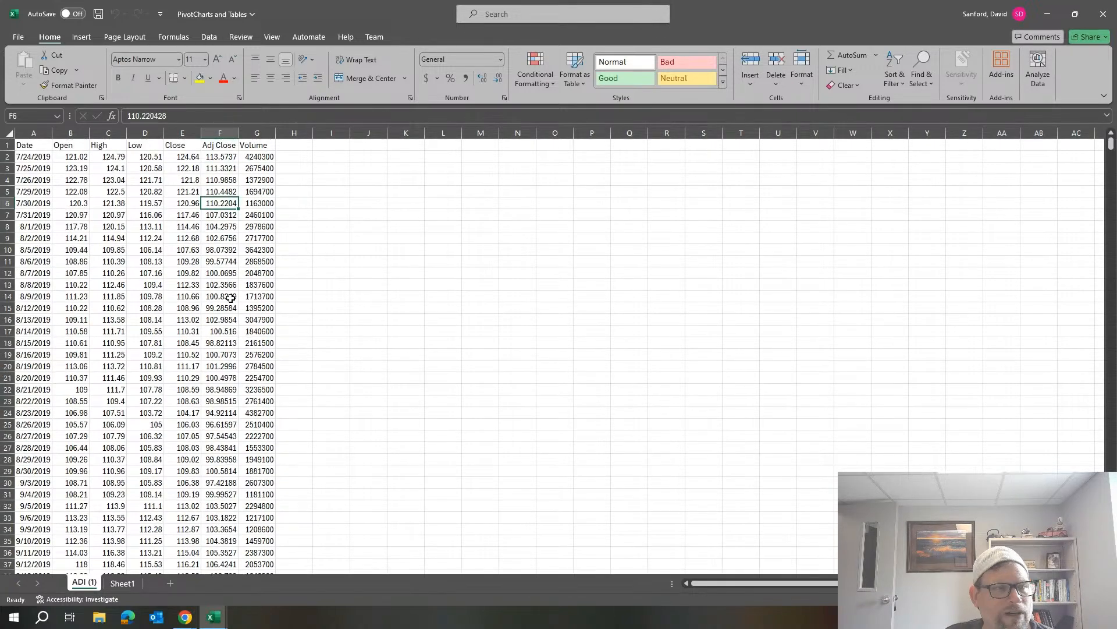
# Insert a PivotChart with its PivotTable from the ADI (1) range A1:G1260 on a new worksheet, using Date as the row field.
pyautogui.click(111, 156)
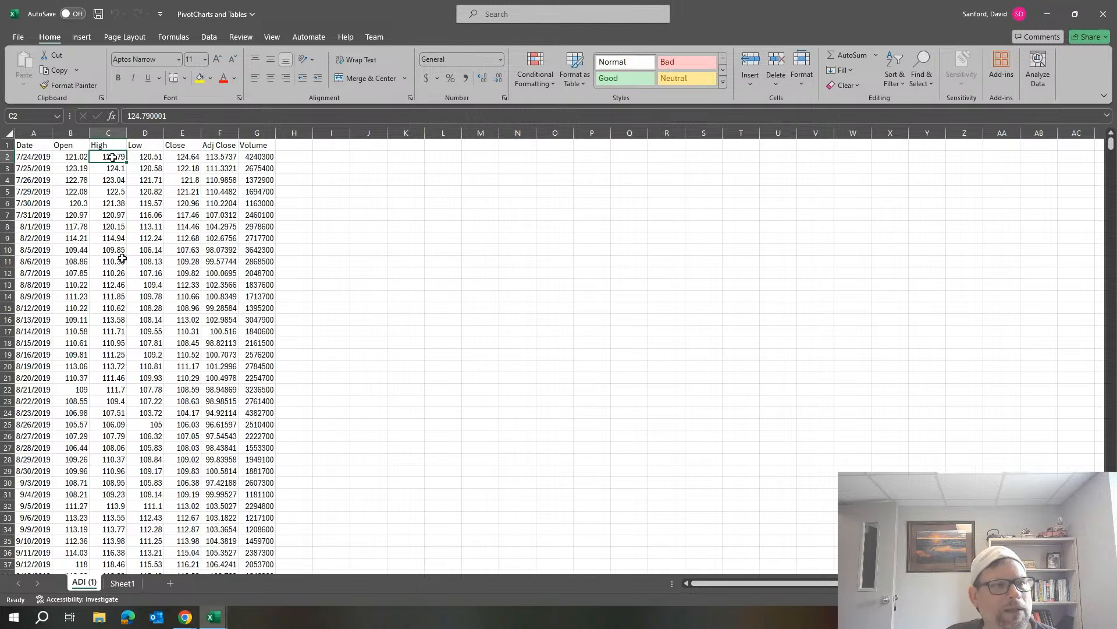
pyautogui.click(117, 189)
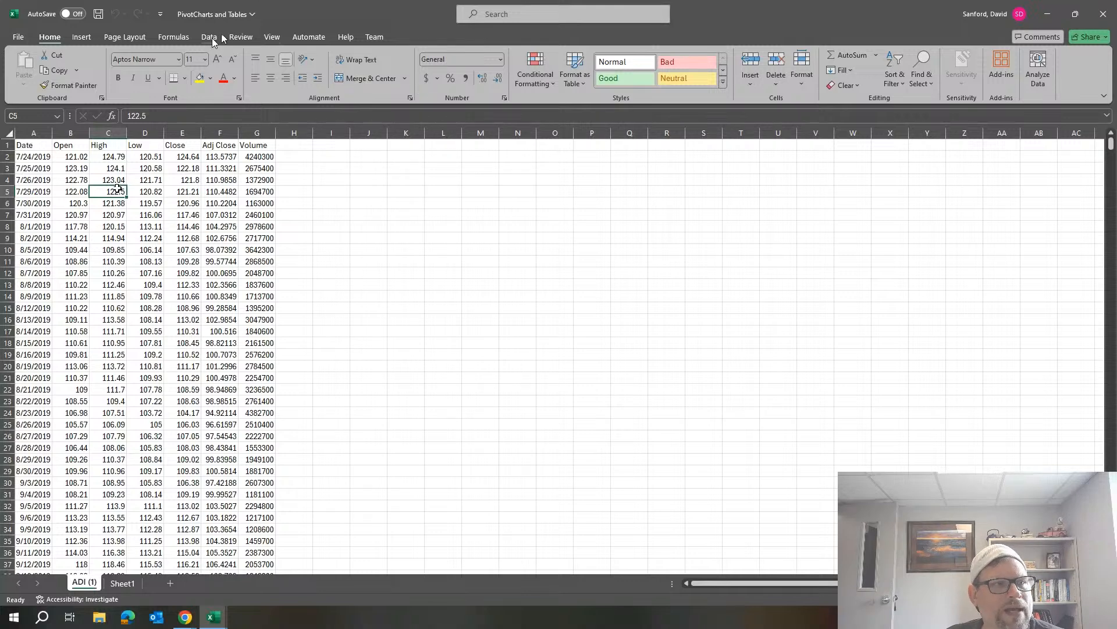
pyautogui.click(84, 36)
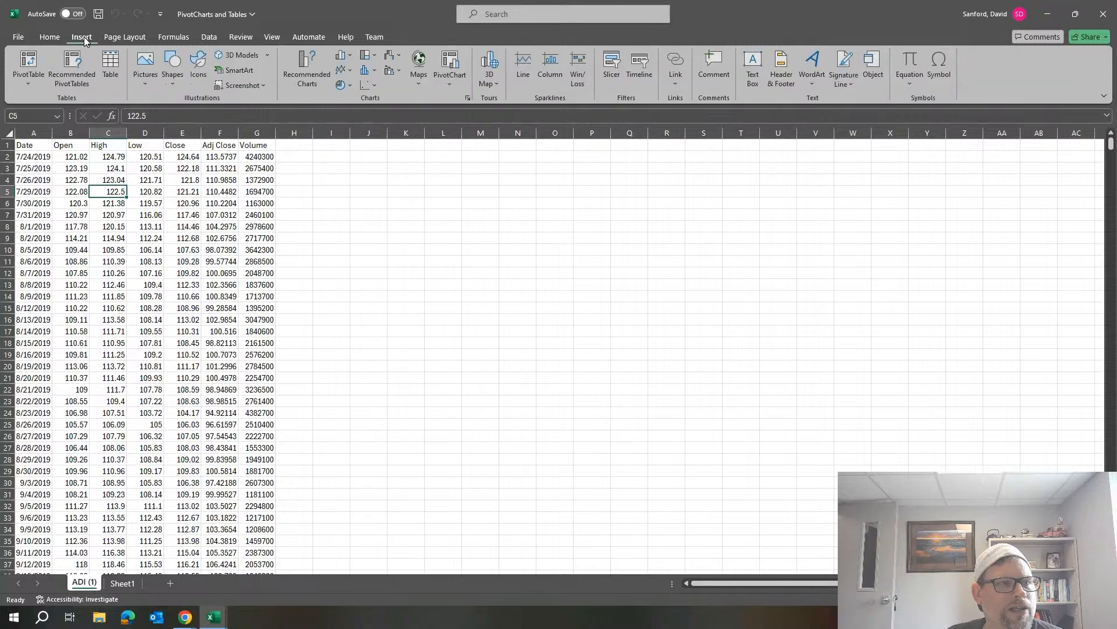
pyautogui.click(27, 84)
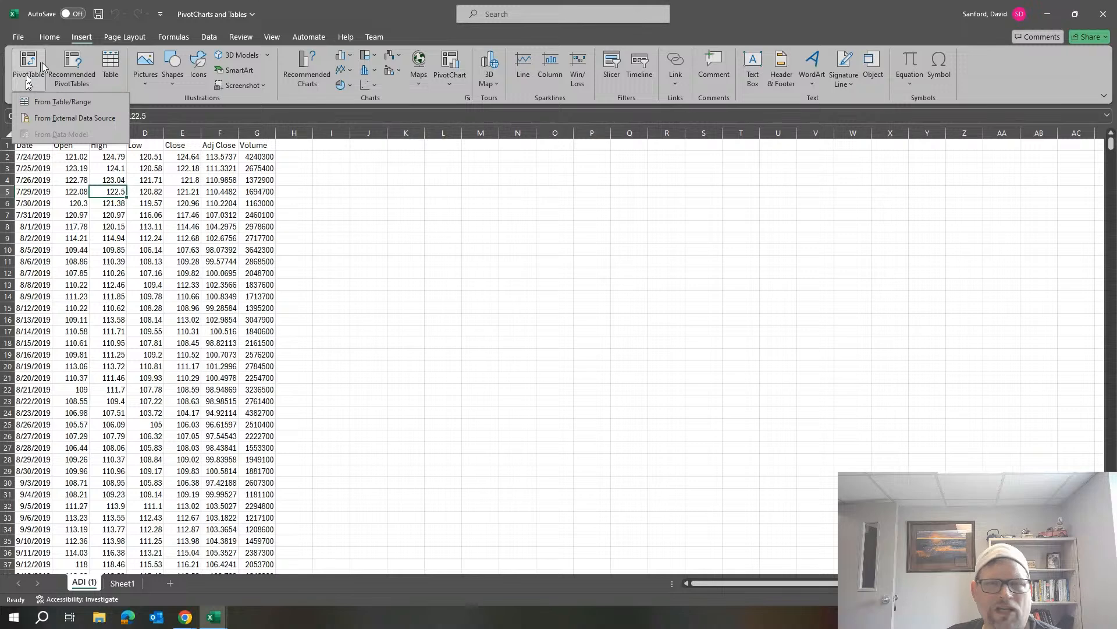
pyautogui.click(456, 63)
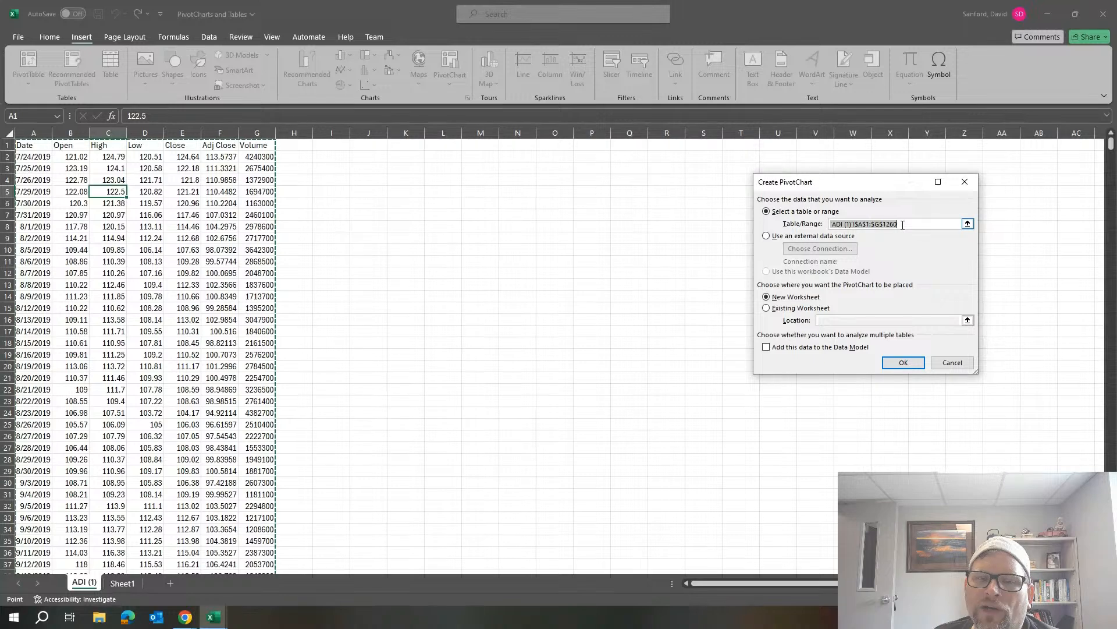
pyautogui.click(902, 363)
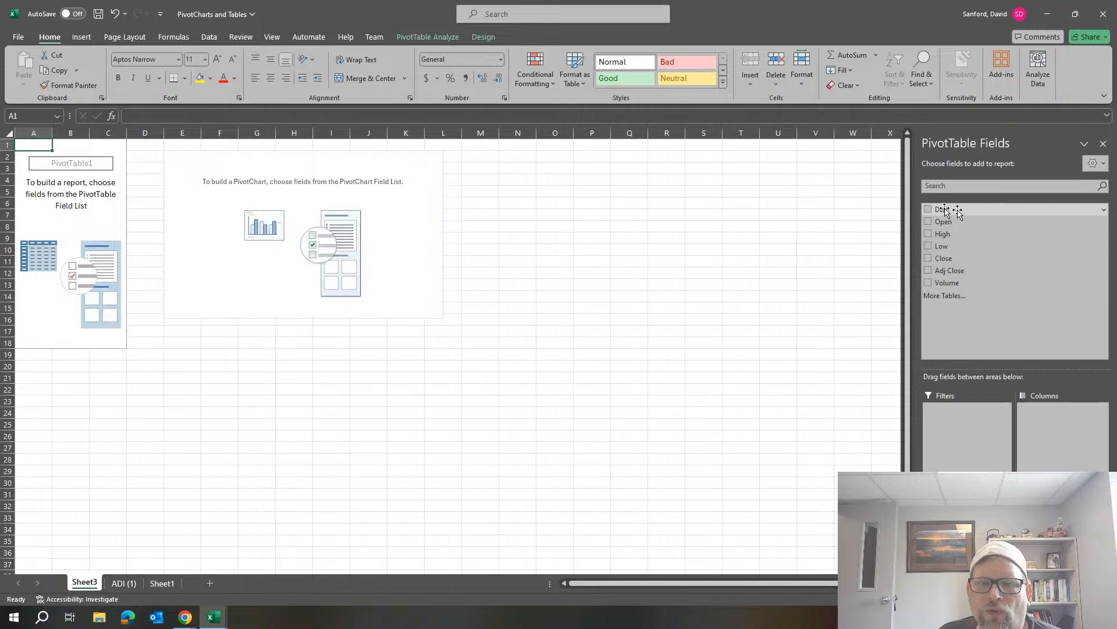
pyautogui.moveTo(943, 210); pyautogui.dragTo(971, 518)
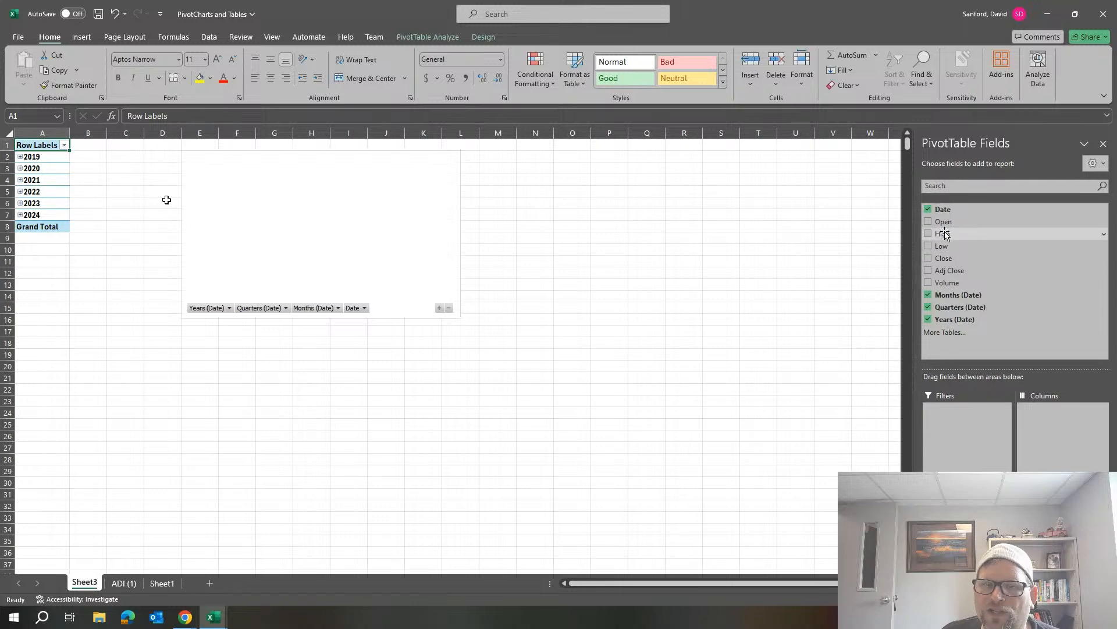
# Try to use High and Years (Date) as column fields of the PivotTable.
pyautogui.moveTo(943, 233); pyautogui.dragTo(1061, 428)
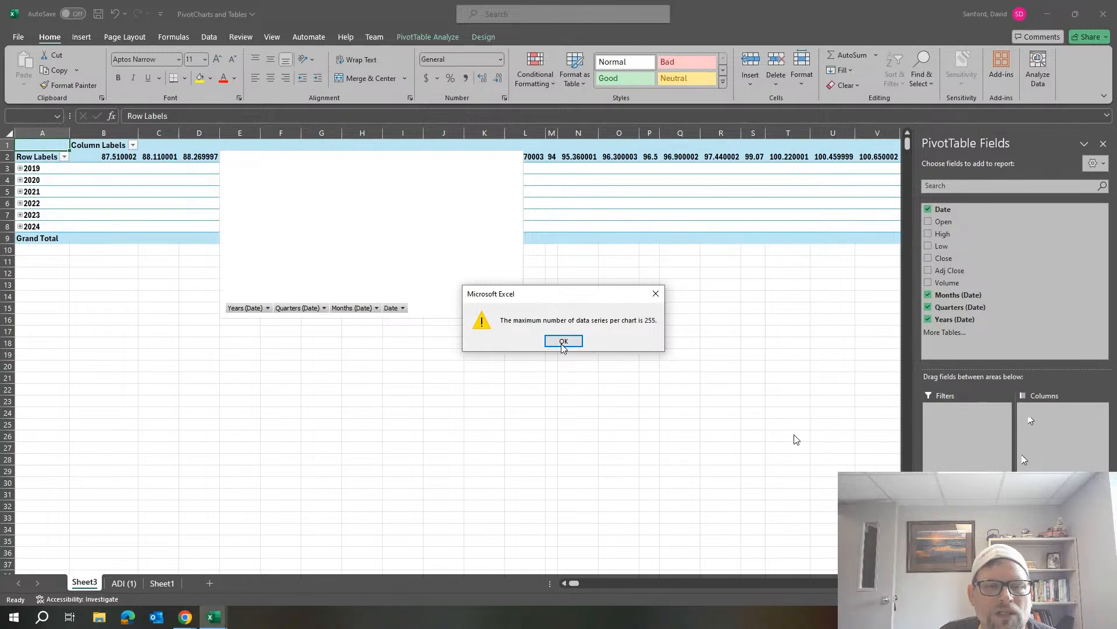
pyautogui.click(655, 294)
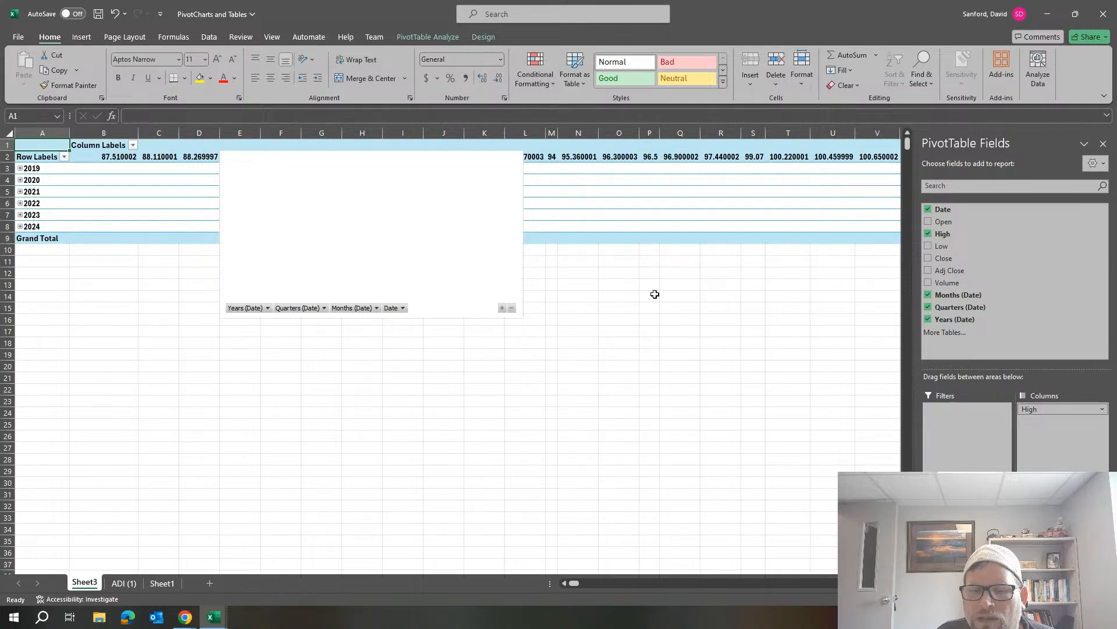
pyautogui.moveTo(955, 319); pyautogui.dragTo(1053, 435)
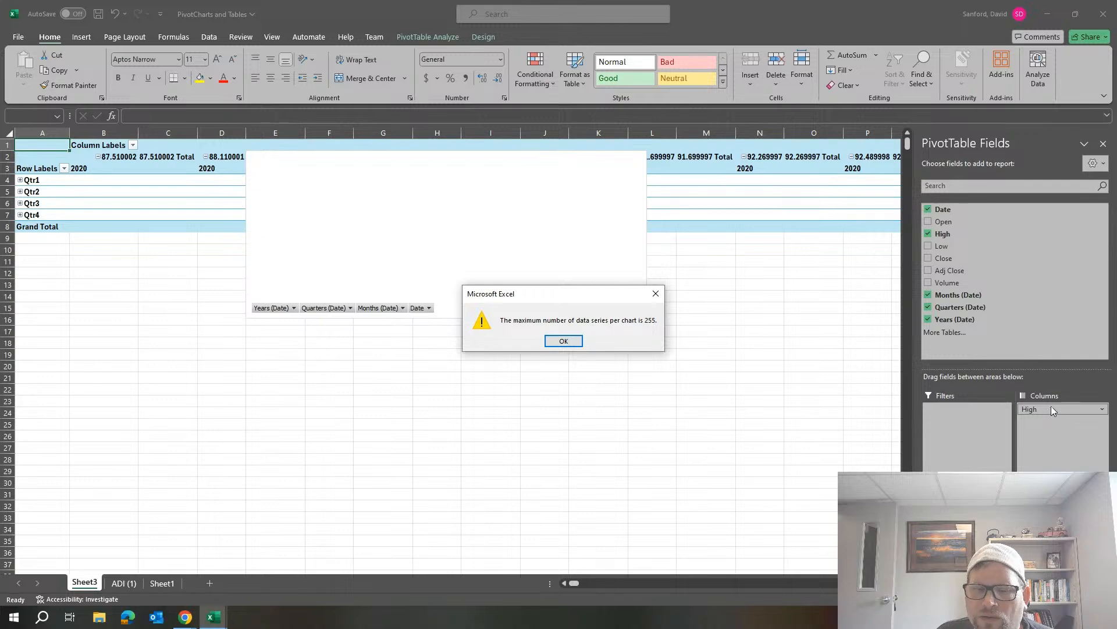
pyautogui.click(563, 341)
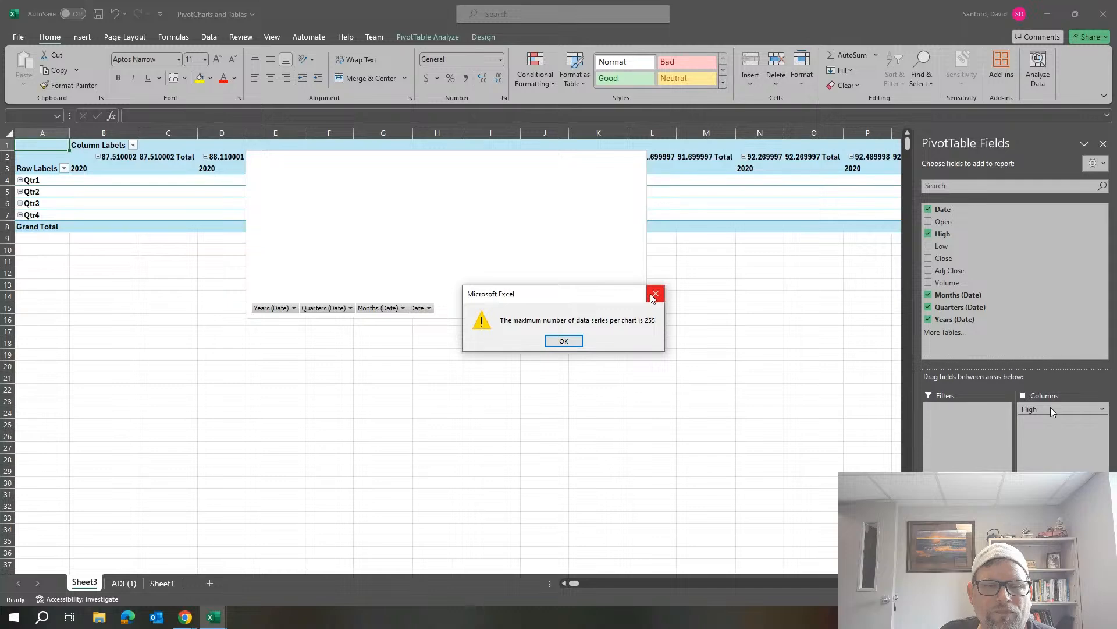
pyautogui.click(655, 293)
# Remove the High field from the PivotTable's columns.
pyautogui.click(1070, 409)
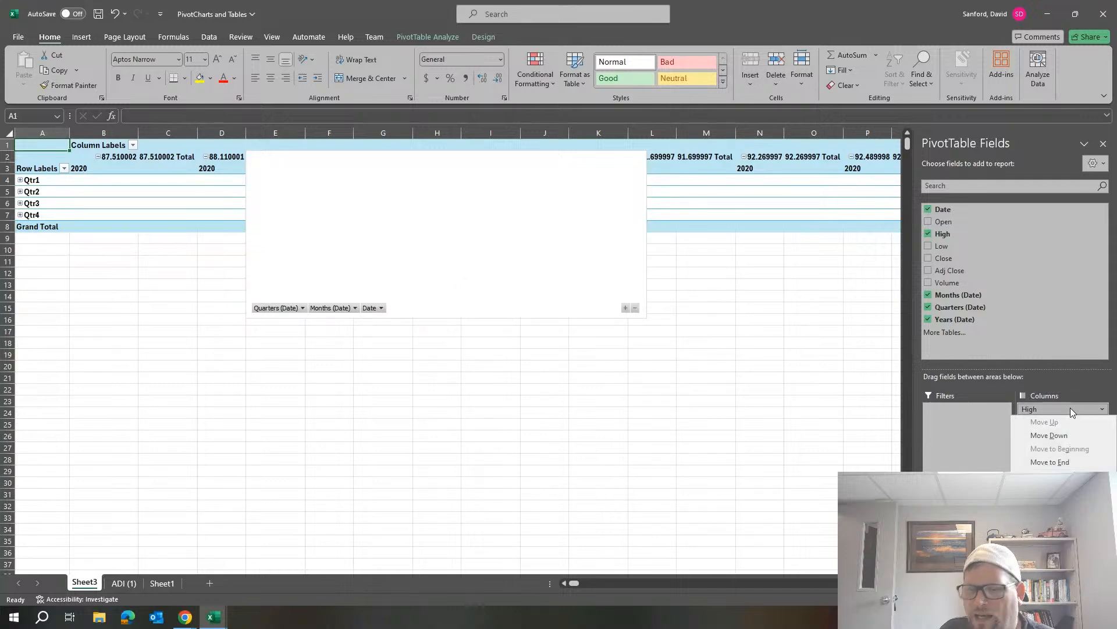
pyautogui.click(1070, 410)
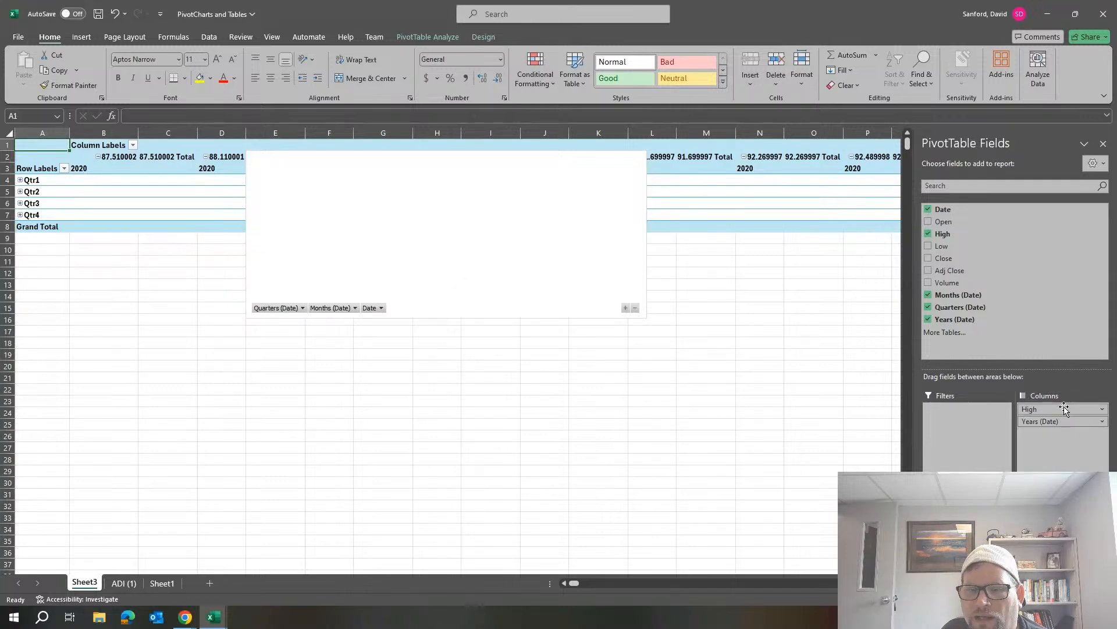
pyautogui.click(1067, 409)
pyautogui.click(1061, 535)
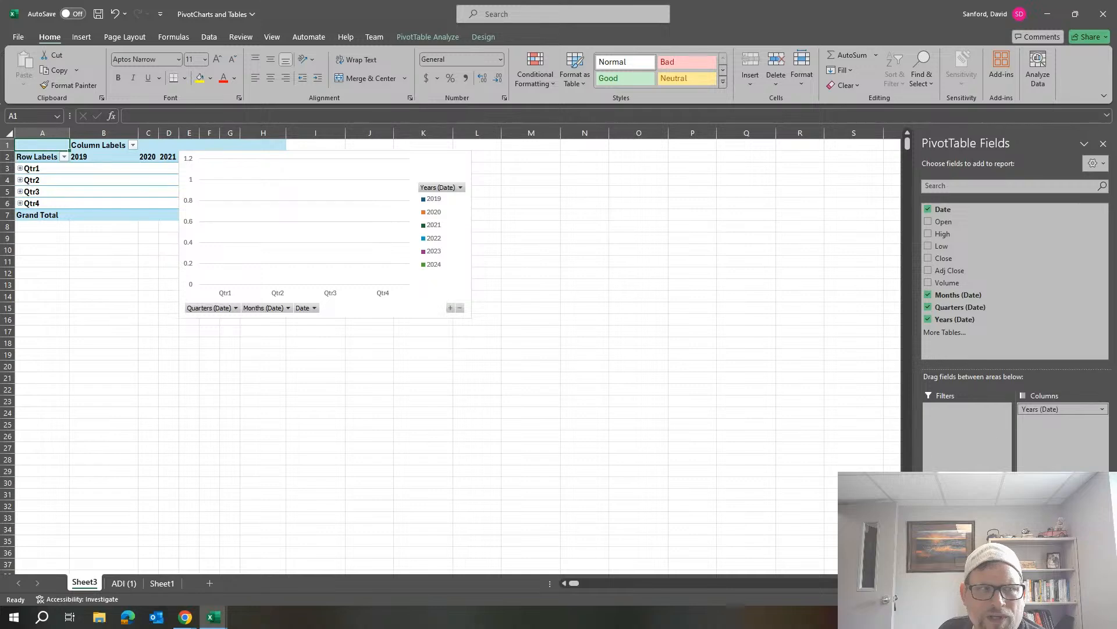
# Remove Years (Date) from the PivotTable's columns and add High as a summed value field.
pyautogui.click(1055, 410)
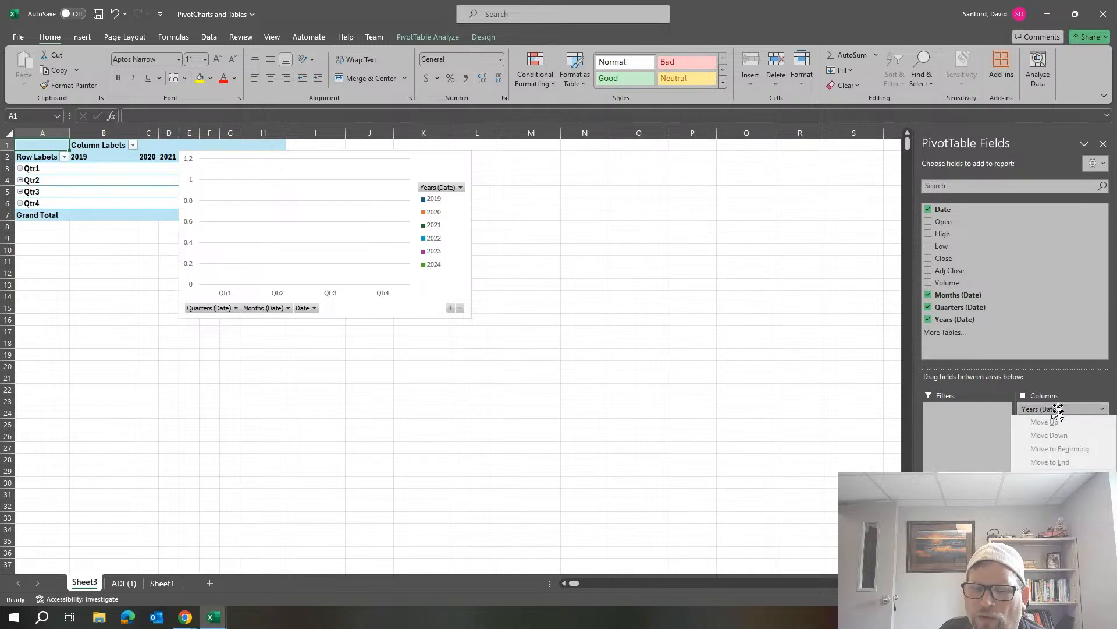
pyautogui.moveTo(1058, 410); pyautogui.dragTo(812, 480)
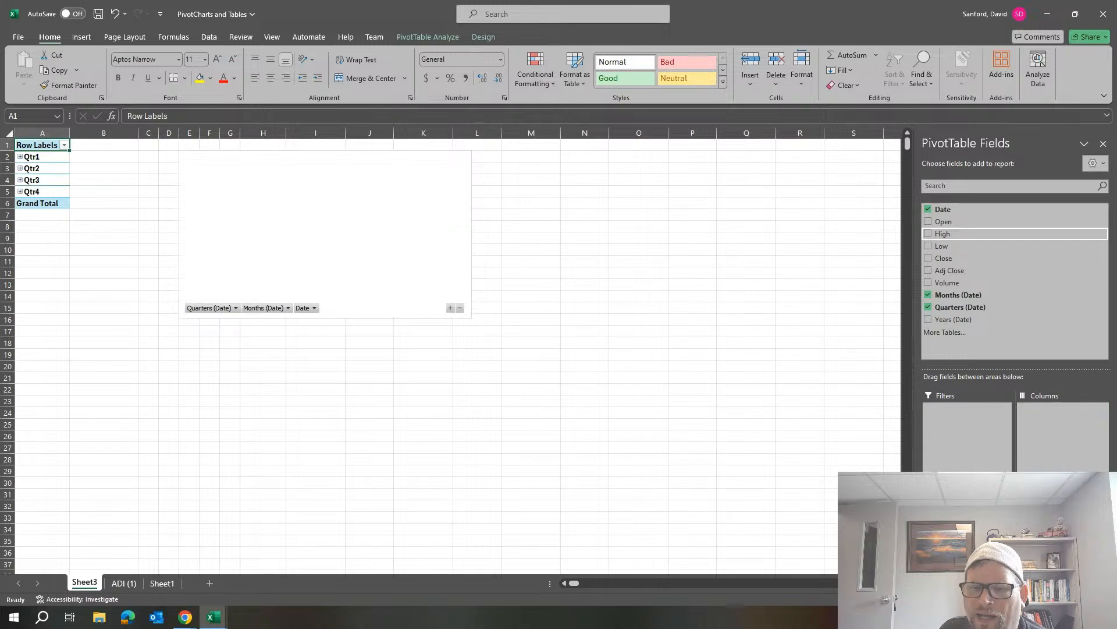
pyautogui.click(927, 234)
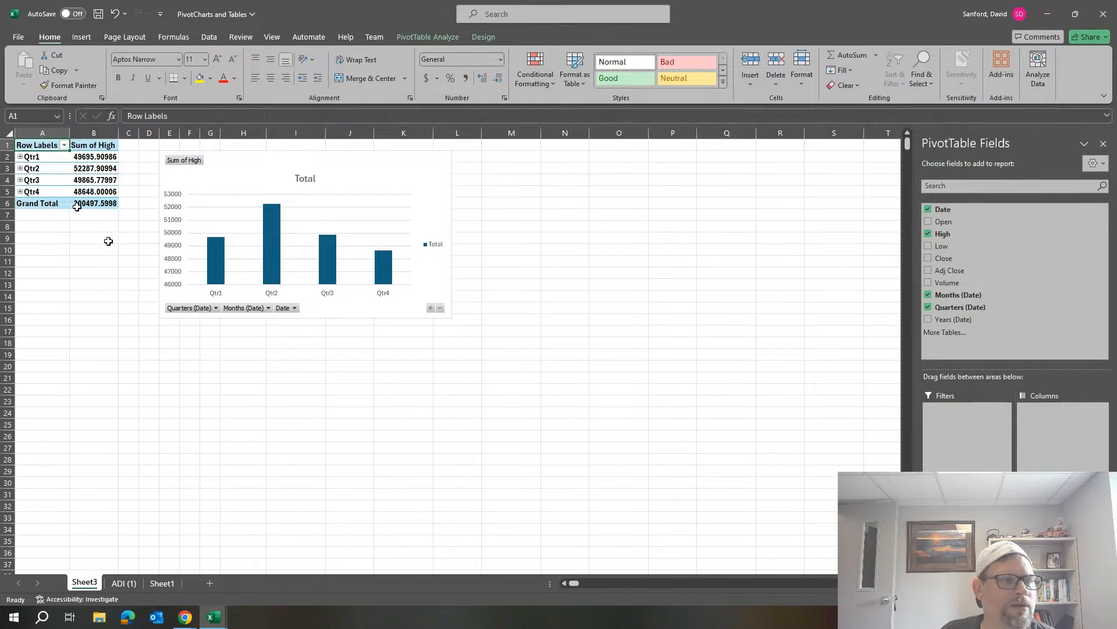
# Change the High value field in the PivotTable so it is summarized by Average instead of Sum.
pyautogui.click(106, 204)
pyautogui.moveTo(107, 204)
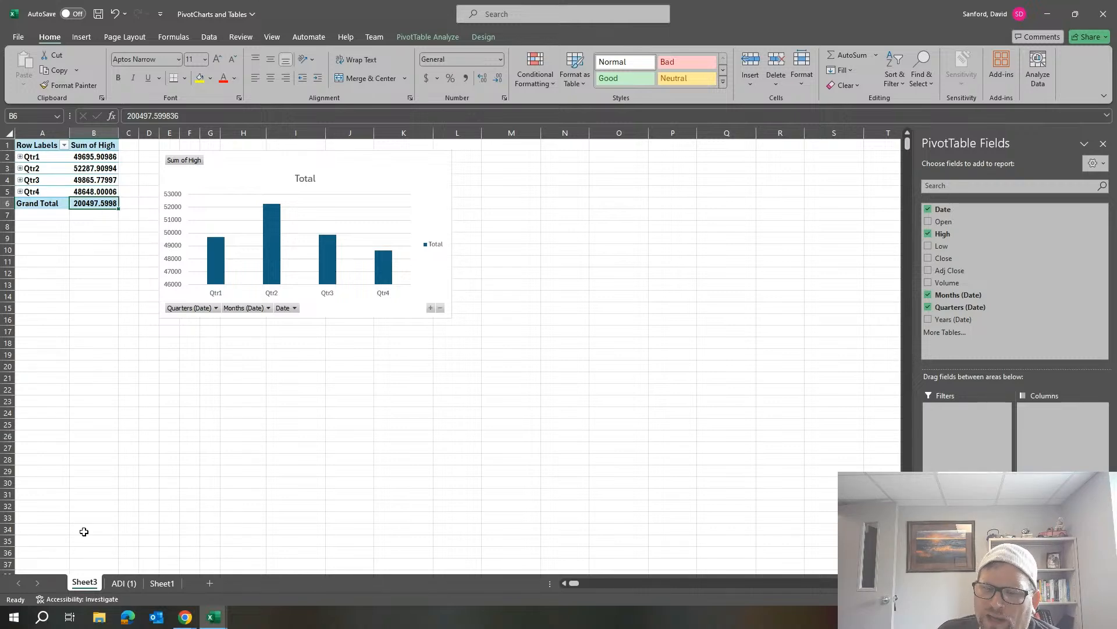
pyautogui.click(1063, 501)
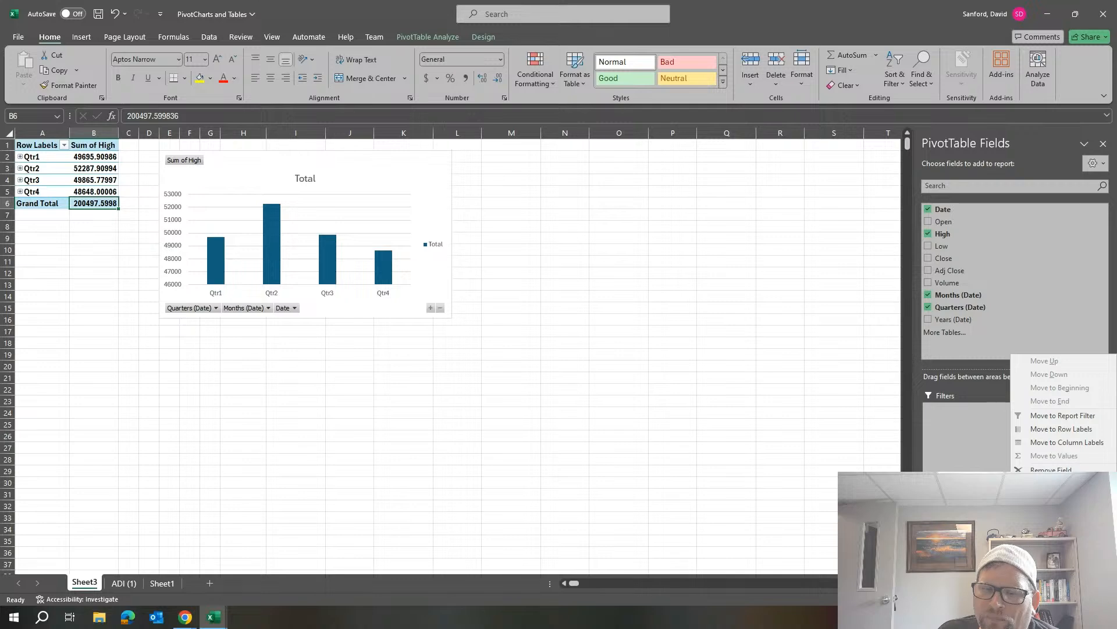
pyautogui.click(1066, 484)
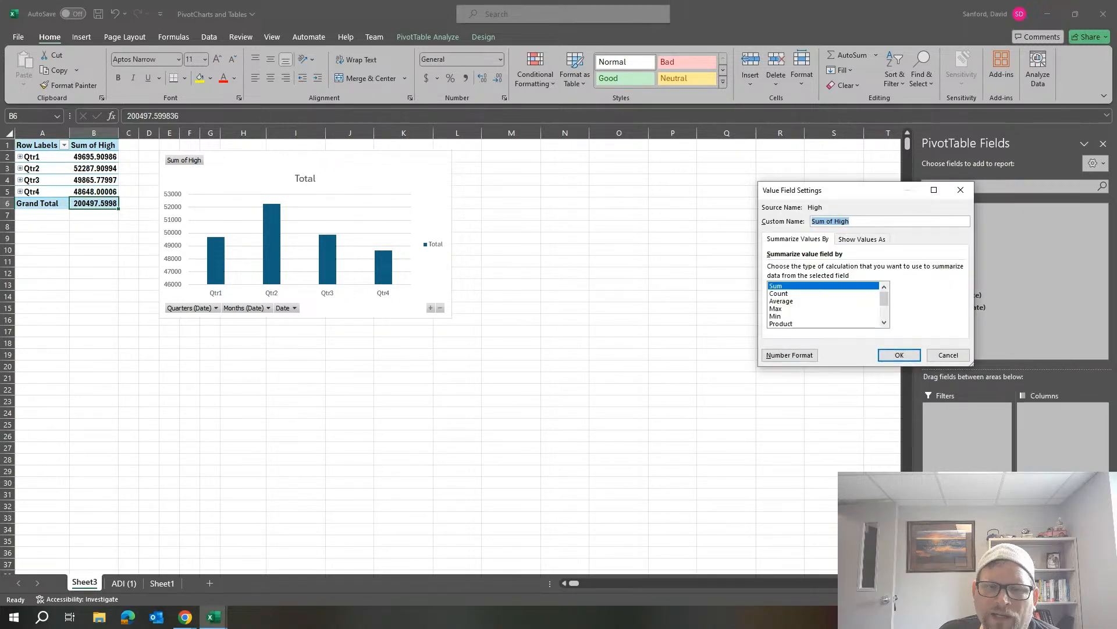
pyautogui.moveTo(885, 300)
pyautogui.mouseDown()
pyautogui.moveTo(887, 319)
pyautogui.moveTo(885, 288)
pyautogui.mouseUp()
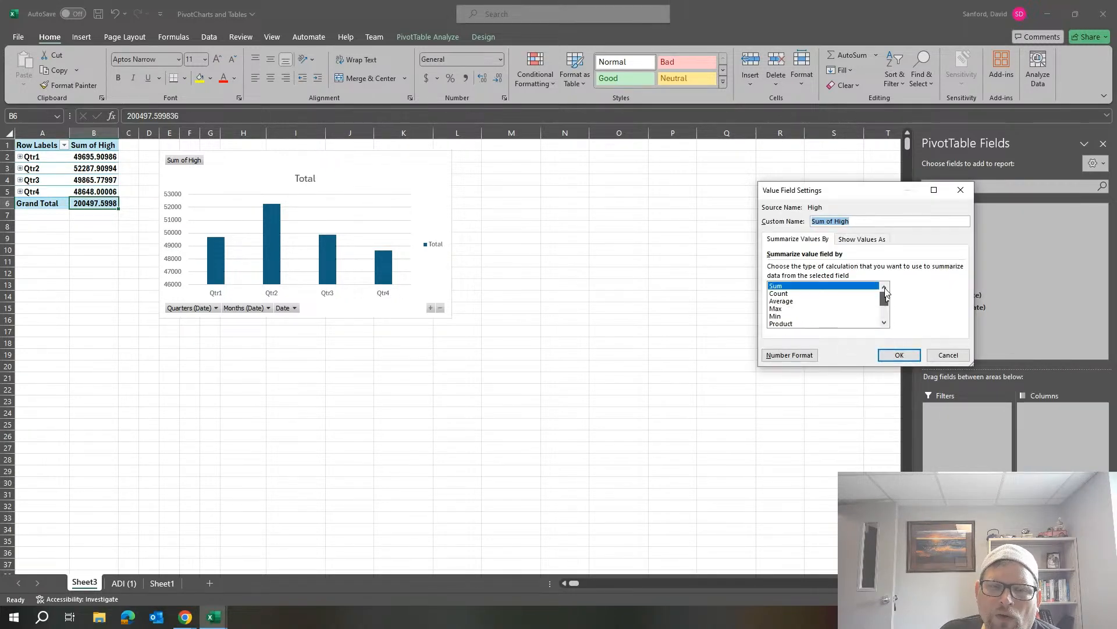
pyautogui.click(792, 301)
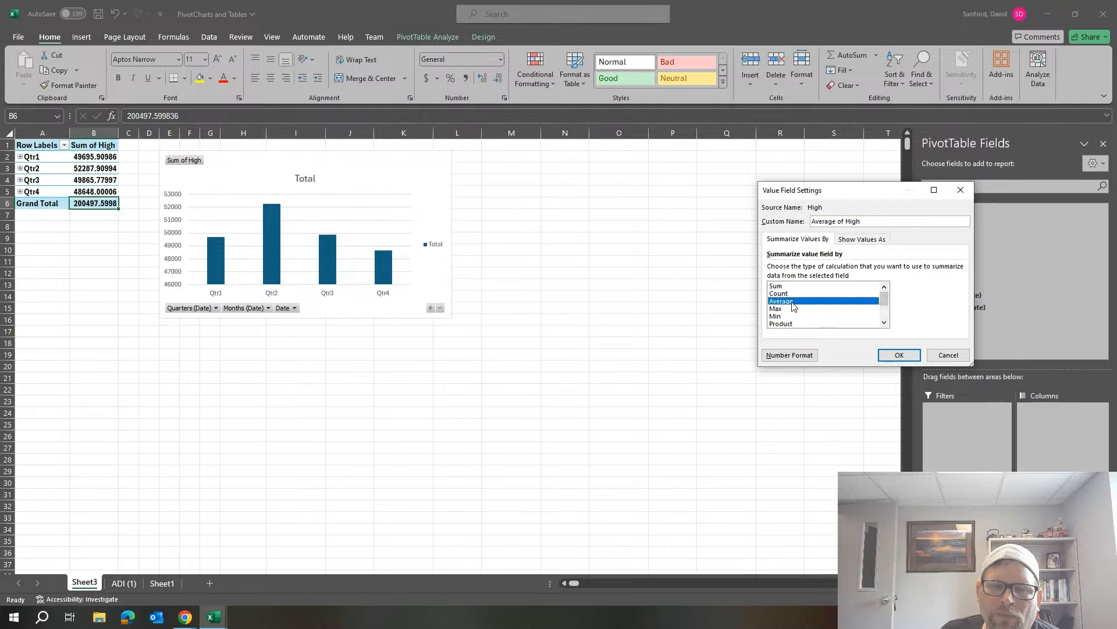
pyautogui.click(899, 354)
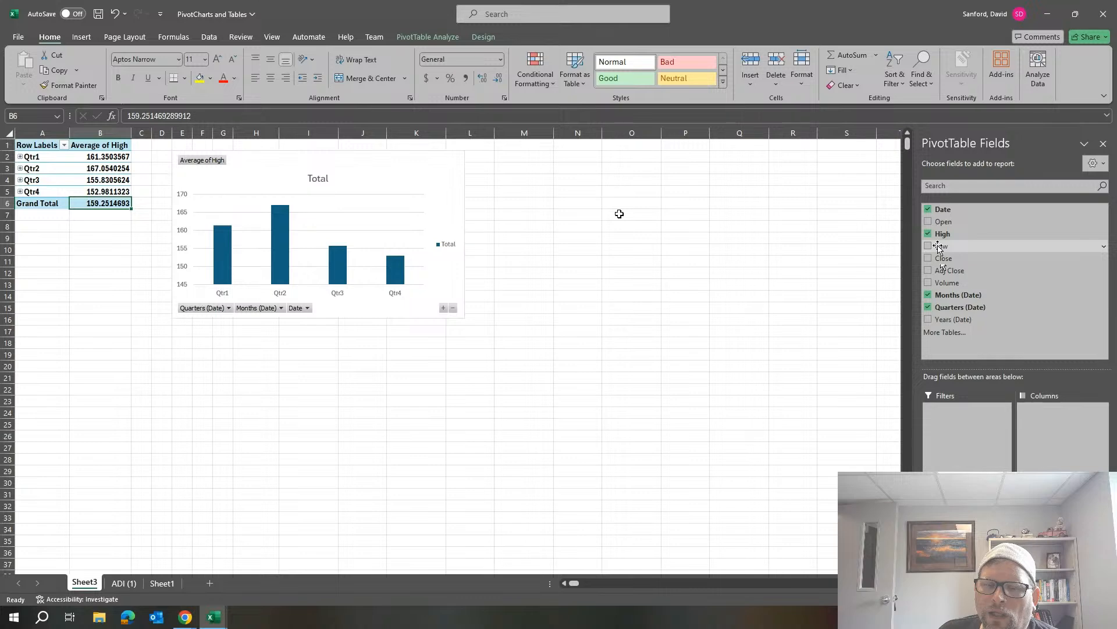
# Add Low as a second value field in the PivotTable and summarize it by Average.
pyautogui.press('space')
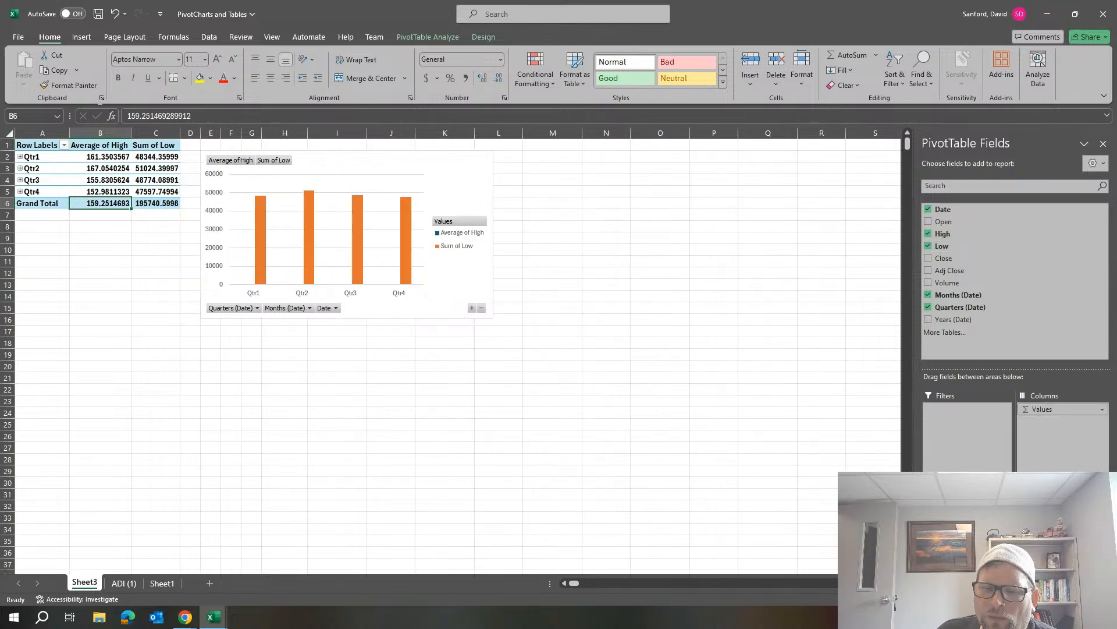
pyautogui.click(1064, 512)
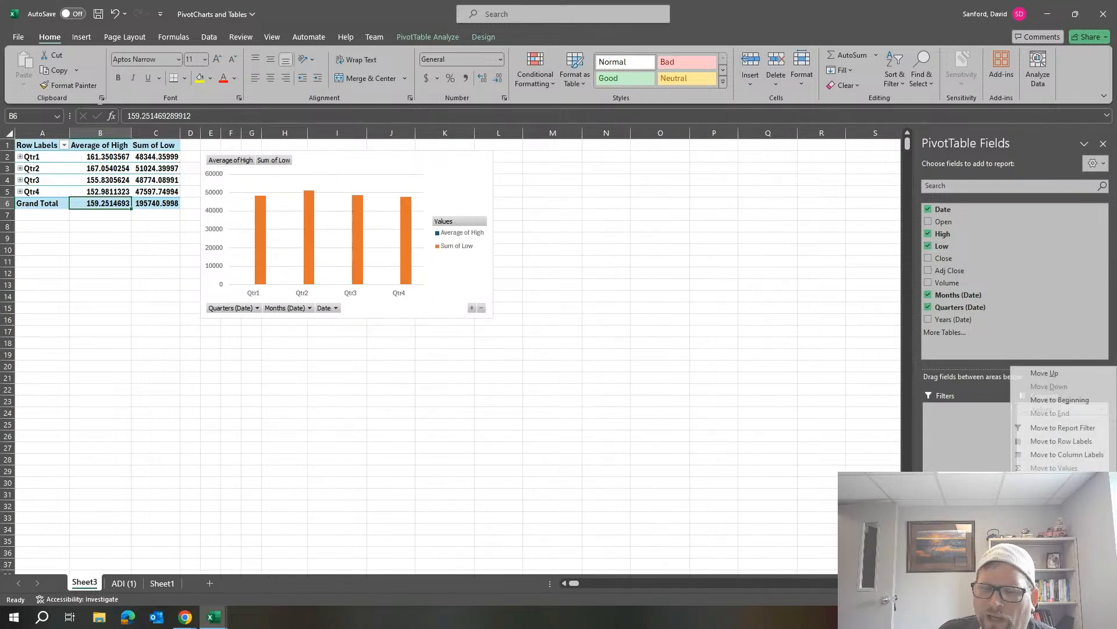
pyautogui.click(1059, 498)
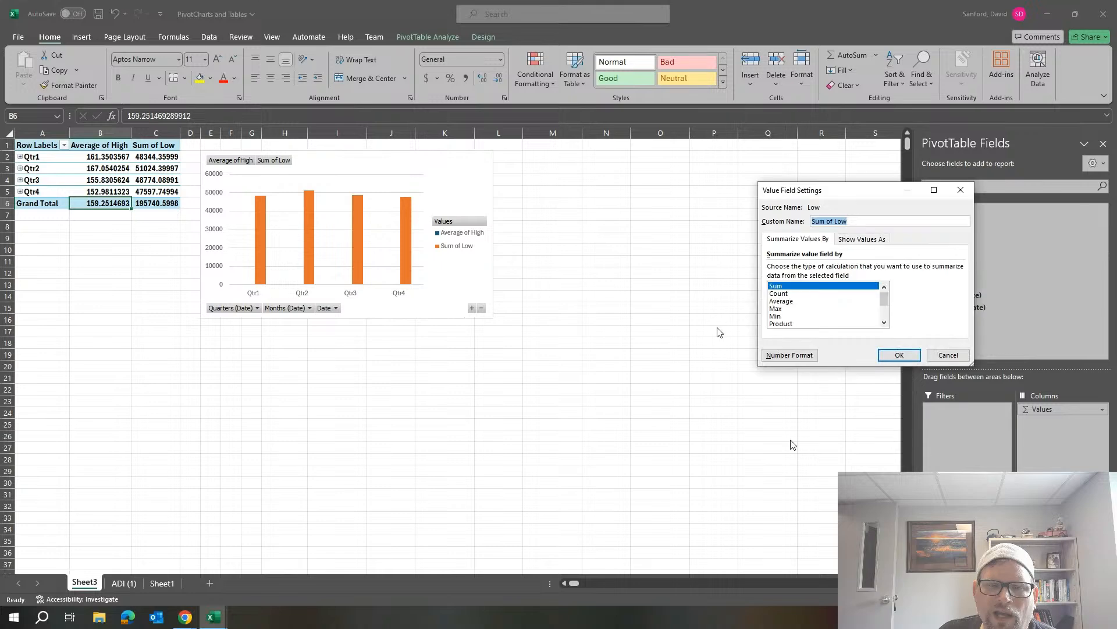
pyautogui.click(783, 302)
pyautogui.click(899, 355)
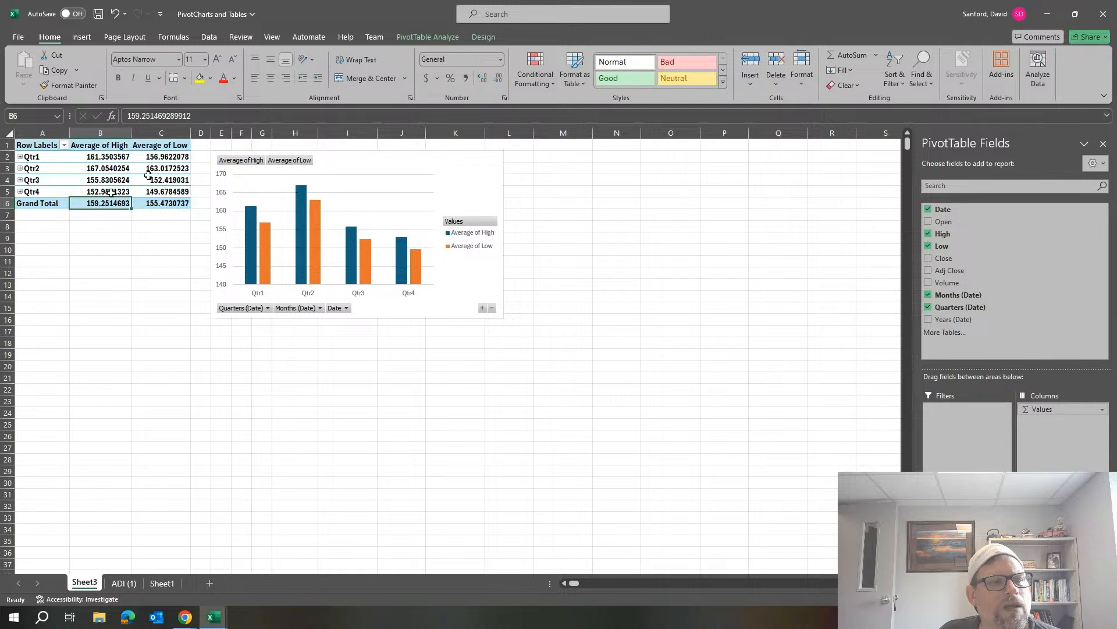
# Apply the Accounting number format with dollar signs to the PivotTable values in B2:C6.
pyautogui.moveTo(106, 203)
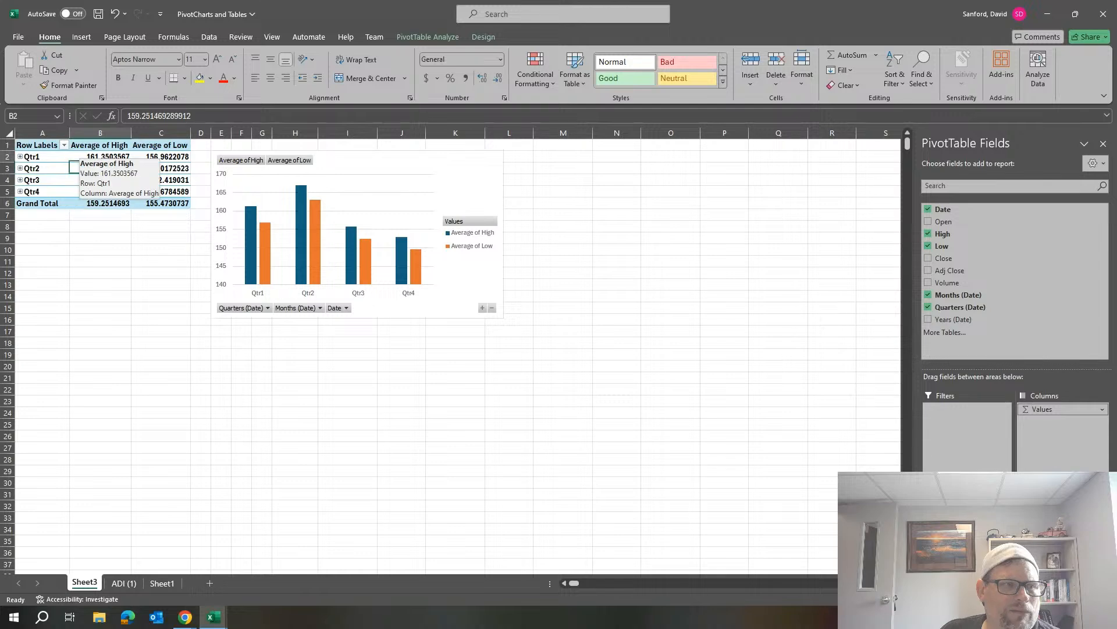
pyautogui.click(84, 156)
pyautogui.moveTo(84, 156); pyautogui.dragTo(169, 203)
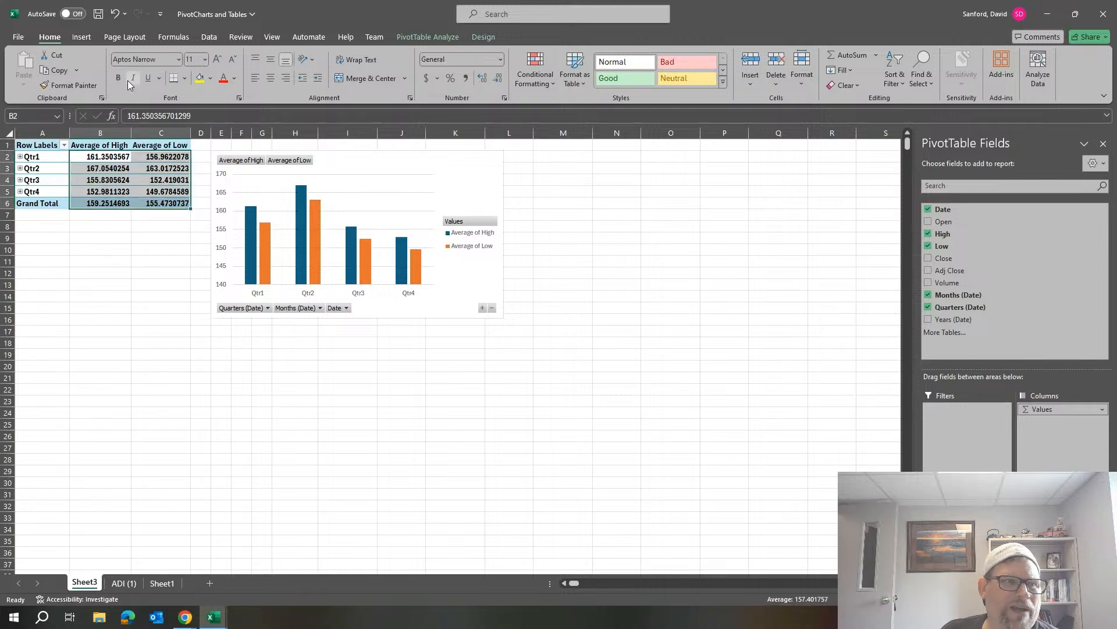
pyautogui.click(427, 78)
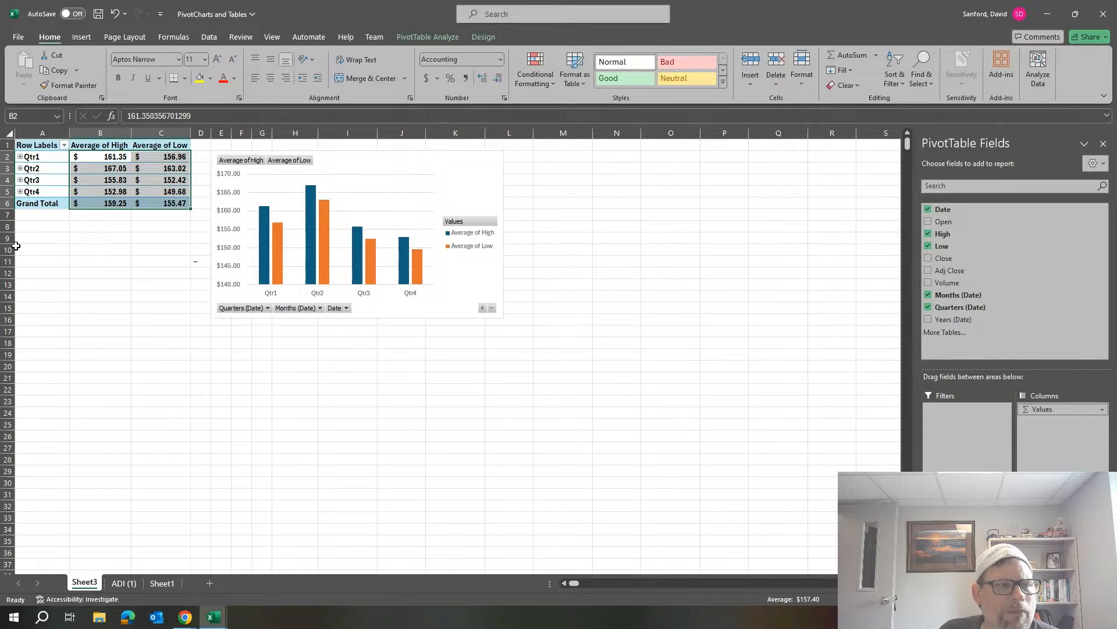
# Expand Qtr1 through Qtr4 in the PivotTable to the monthly level.
pyautogui.click(20, 156)
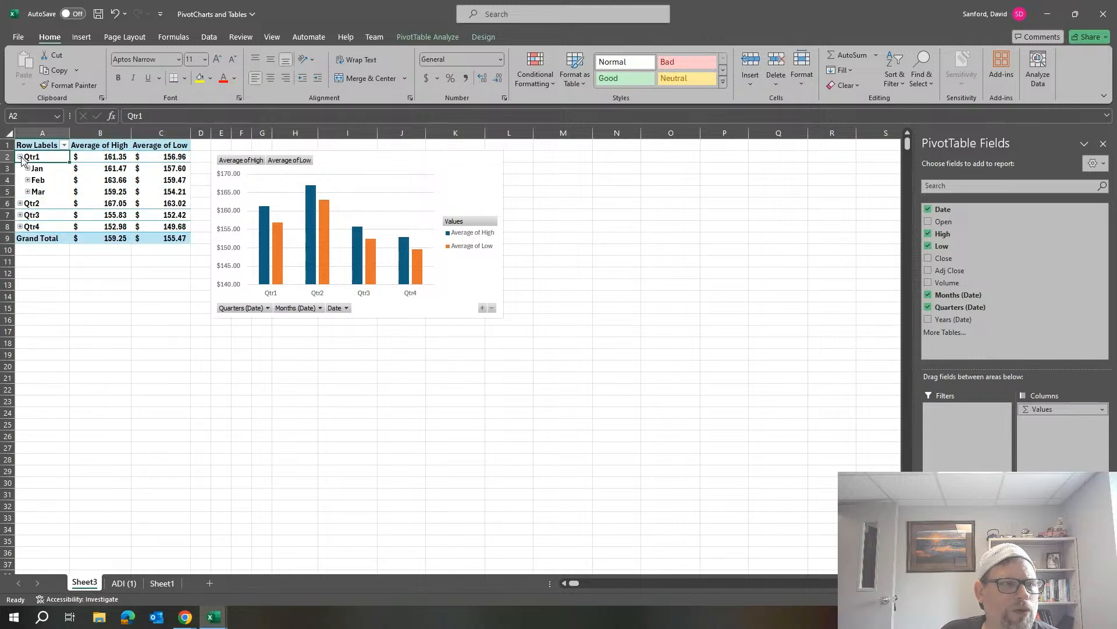
pyautogui.click(20, 203)
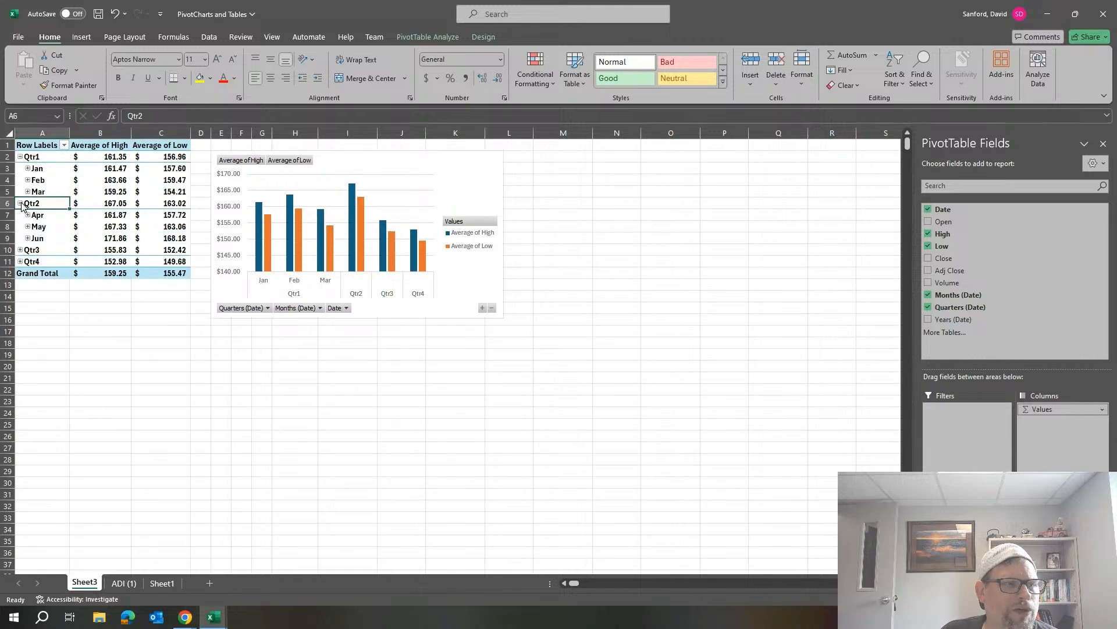
pyautogui.click(20, 249)
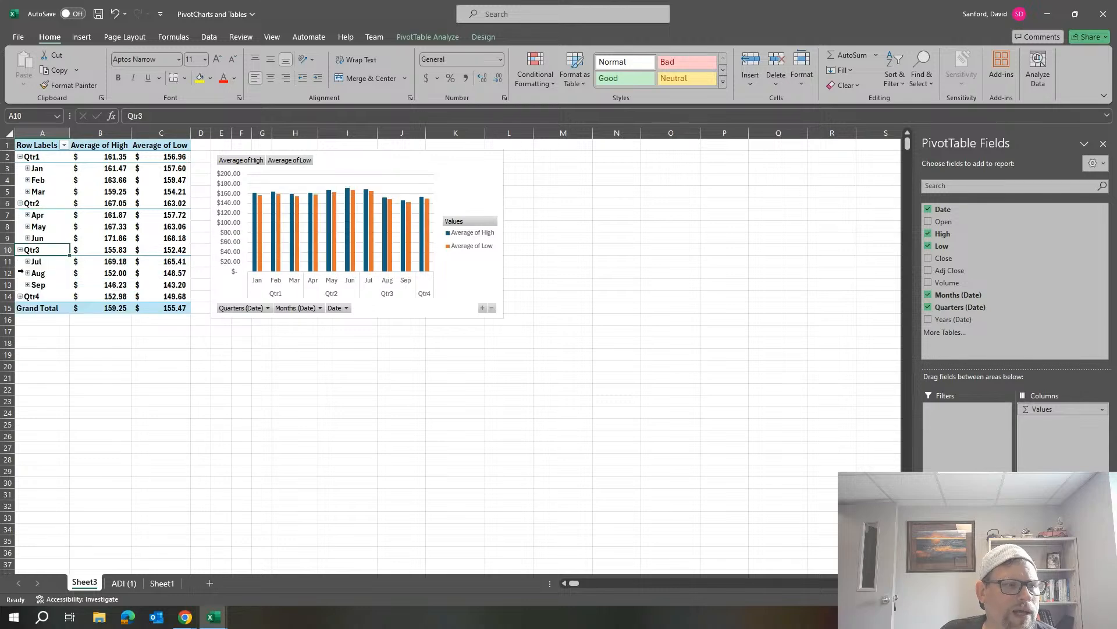
pyautogui.click(20, 297)
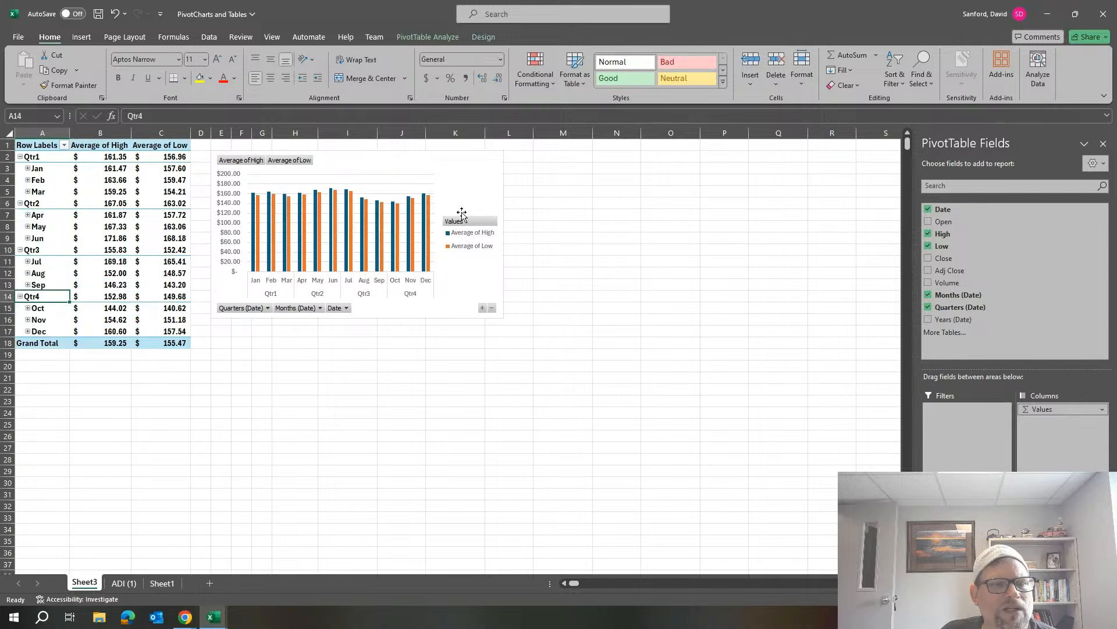
# Widen the PivotChart horizontally so that it extends into column N.
pyautogui.click(500, 243)
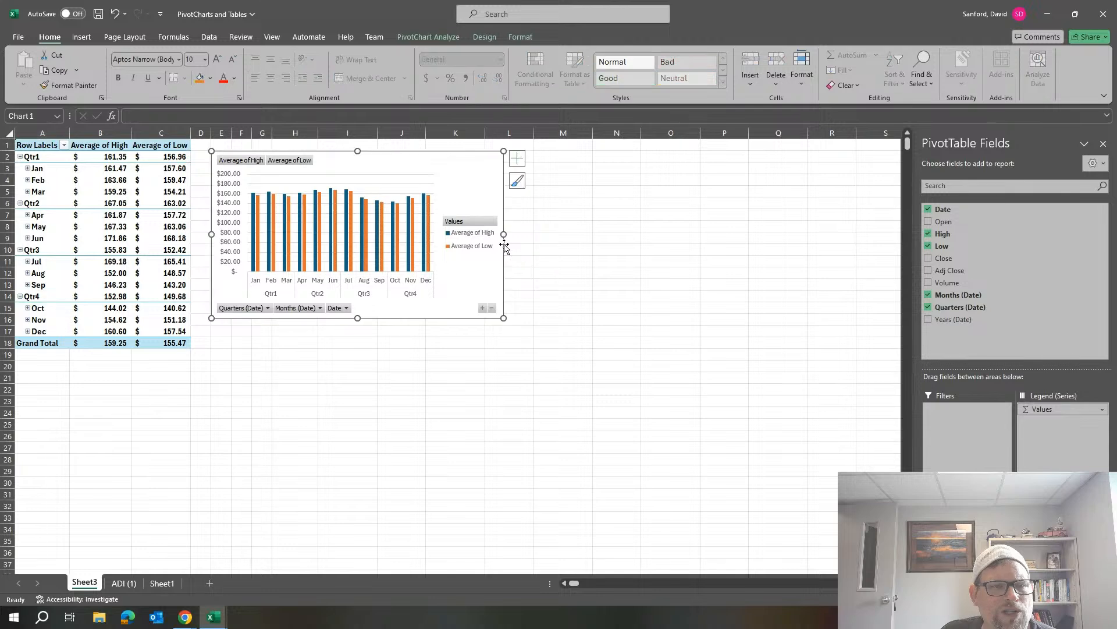
pyautogui.moveTo(504, 233); pyautogui.dragTo(628, 234)
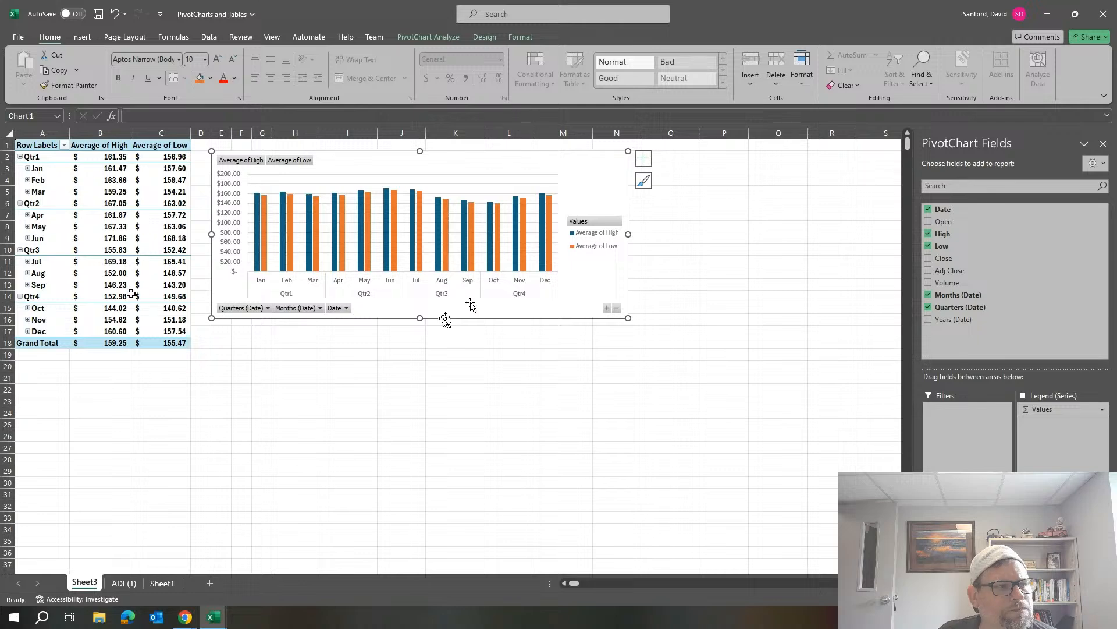
# Expand Jan under Qtr1 to examine its daily High and Low averages, and collapse it again.
pyautogui.click(27, 169)
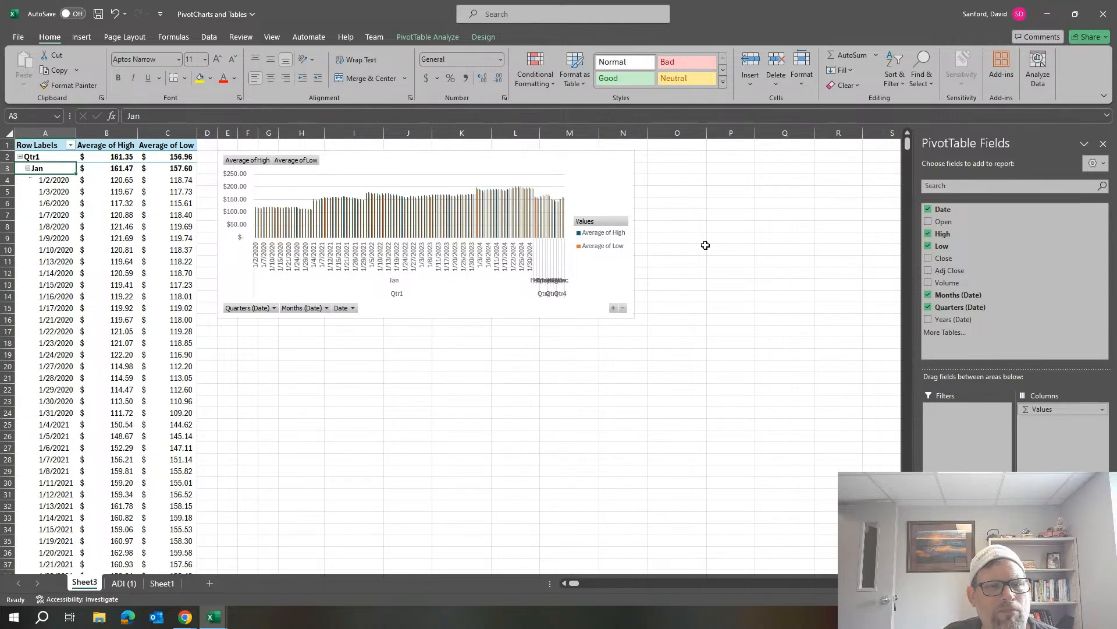
pyautogui.click(28, 169)
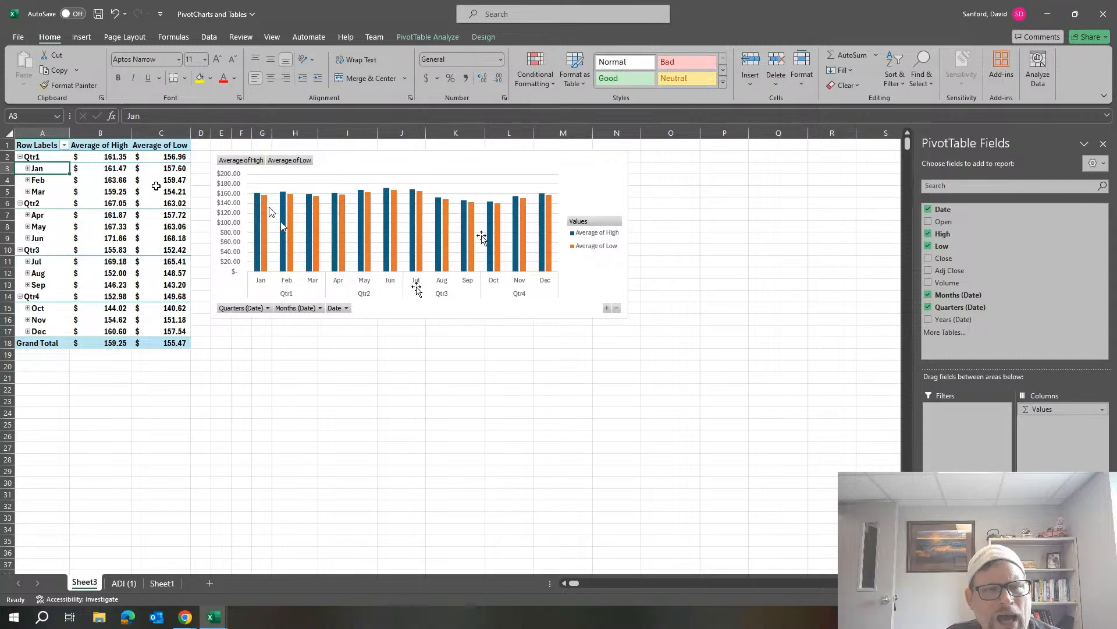
pyautogui.moveTo(515, 234)
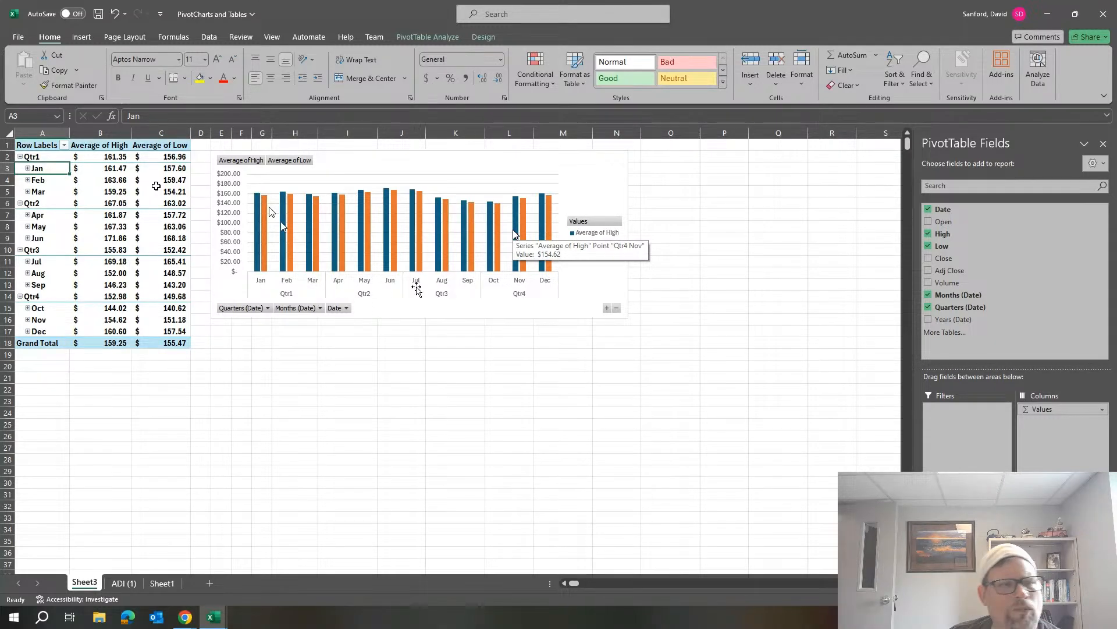
# Collapse the months under Qtr1 through Qtr4 so the PivotTable and chart use quarterly averages.
pyautogui.click(20, 157)
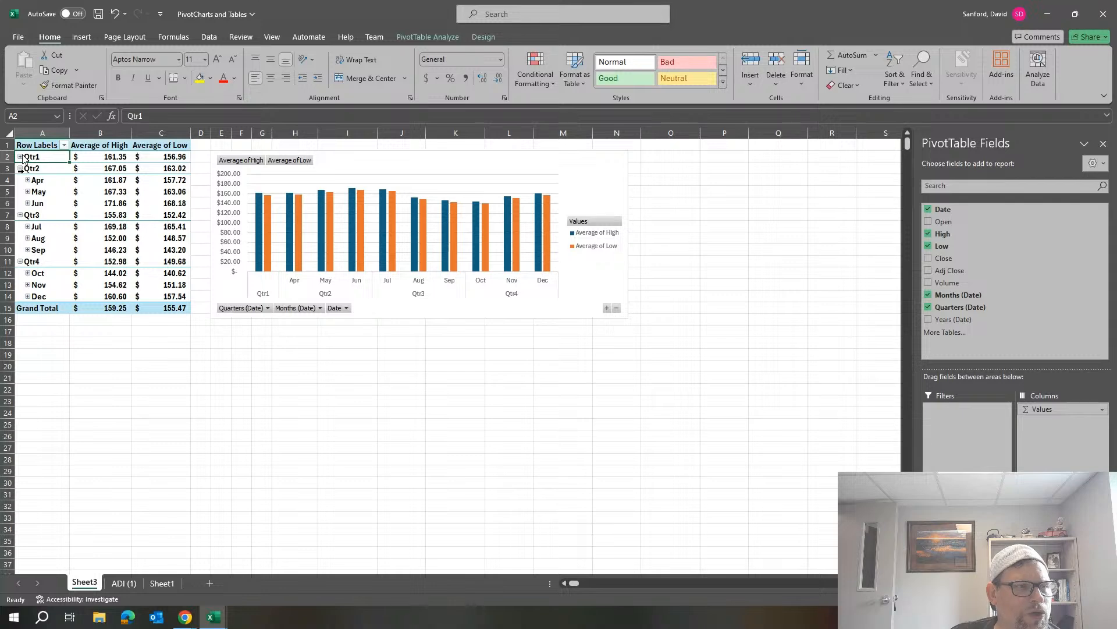
pyautogui.click(20, 168)
pyautogui.click(20, 180)
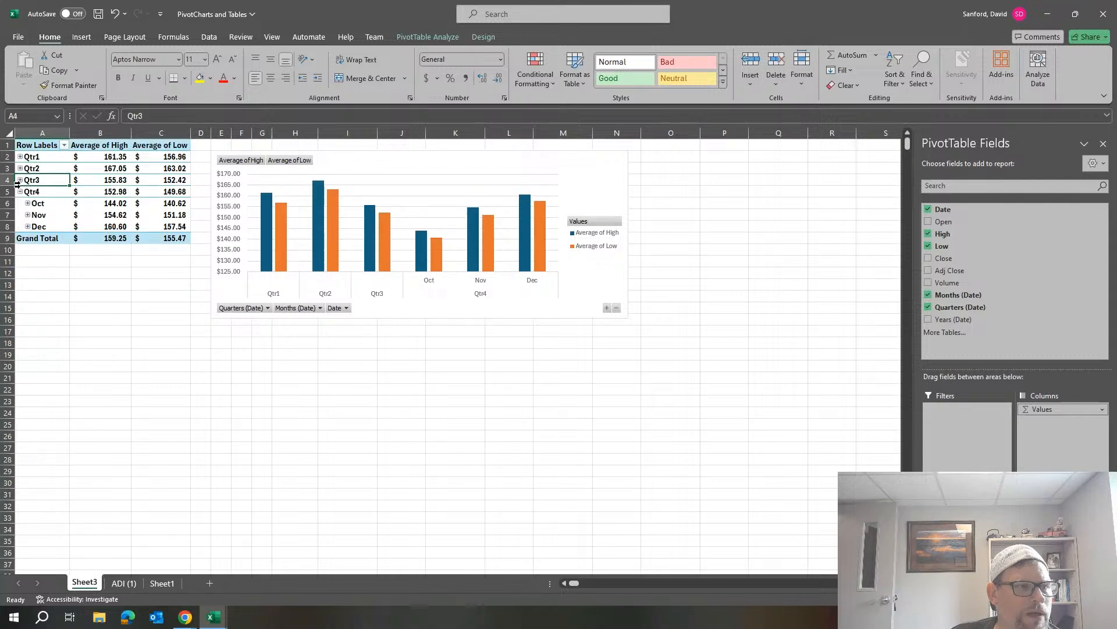
pyautogui.click(19, 191)
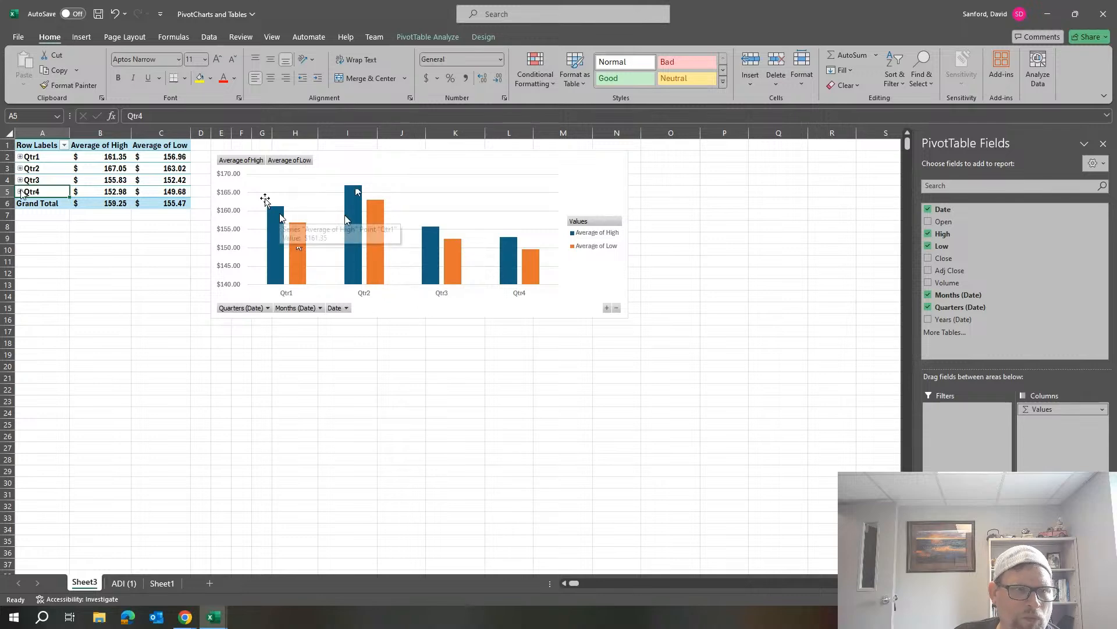
# Add a linear trendline to the Average of Low series in the PivotChart.
pyautogui.moveTo(347, 234)
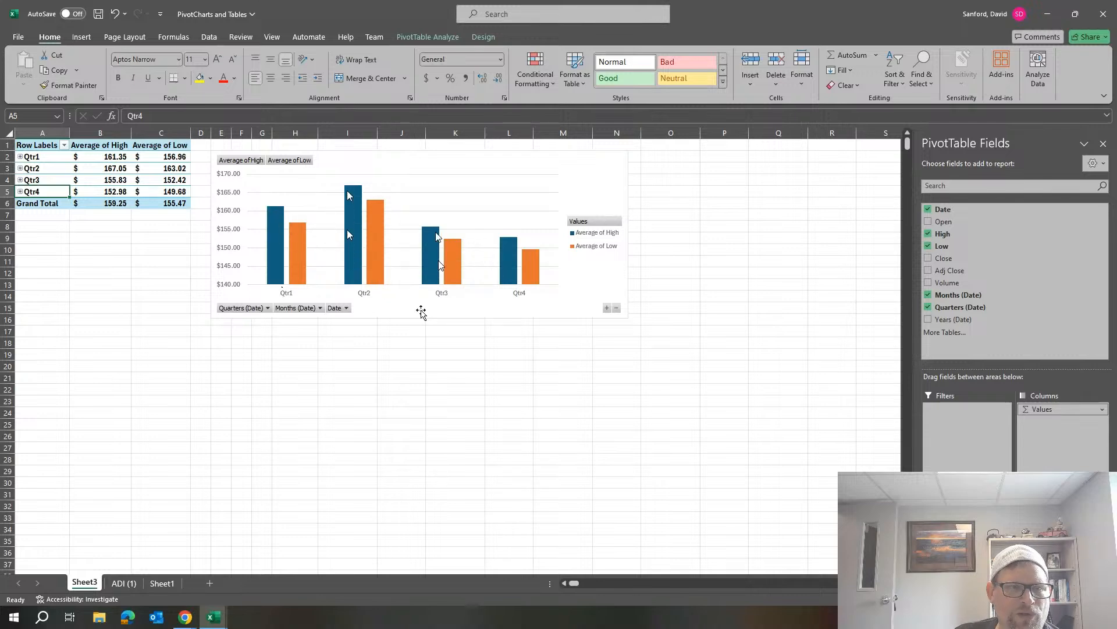
pyautogui.moveTo(512, 276)
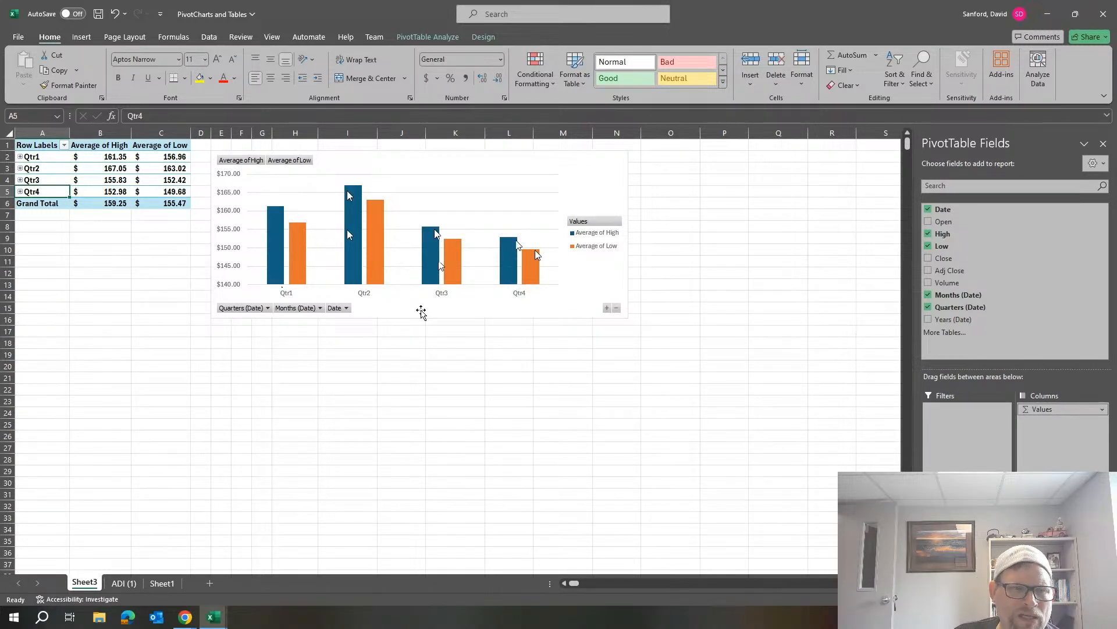
pyautogui.moveTo(276, 211)
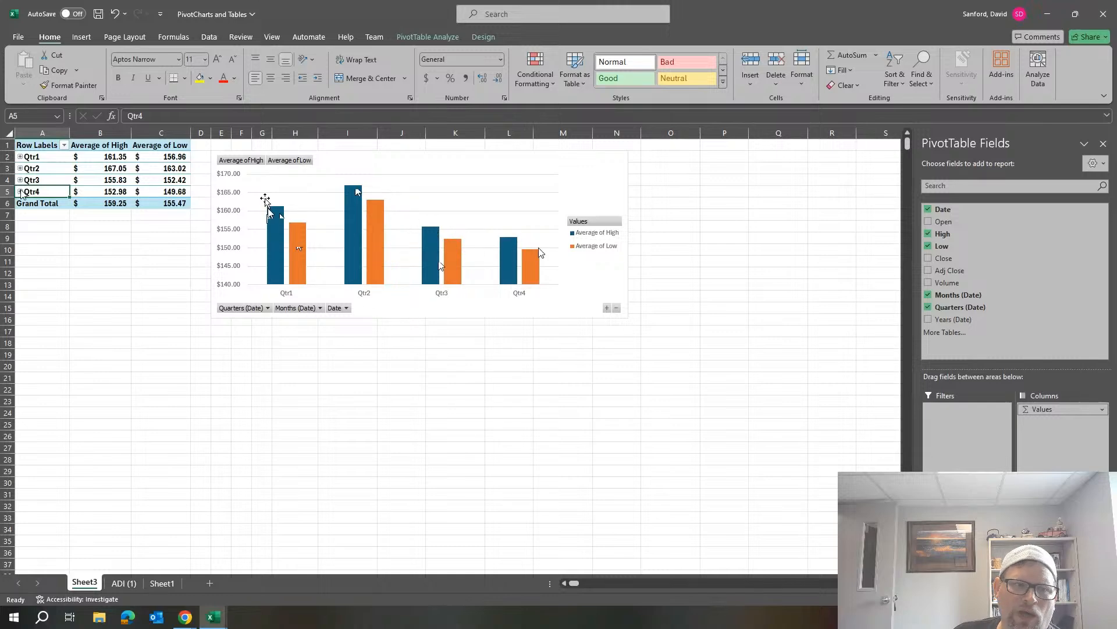
pyautogui.moveTo(540, 252)
pyautogui.rightClick(381, 215)
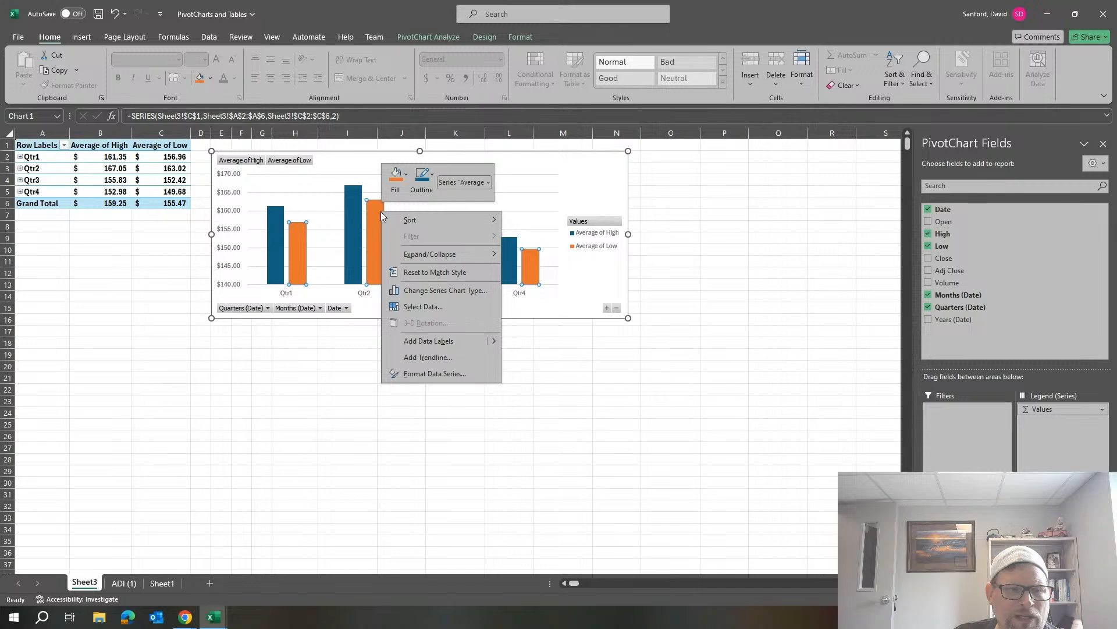
pyautogui.press('Escape')
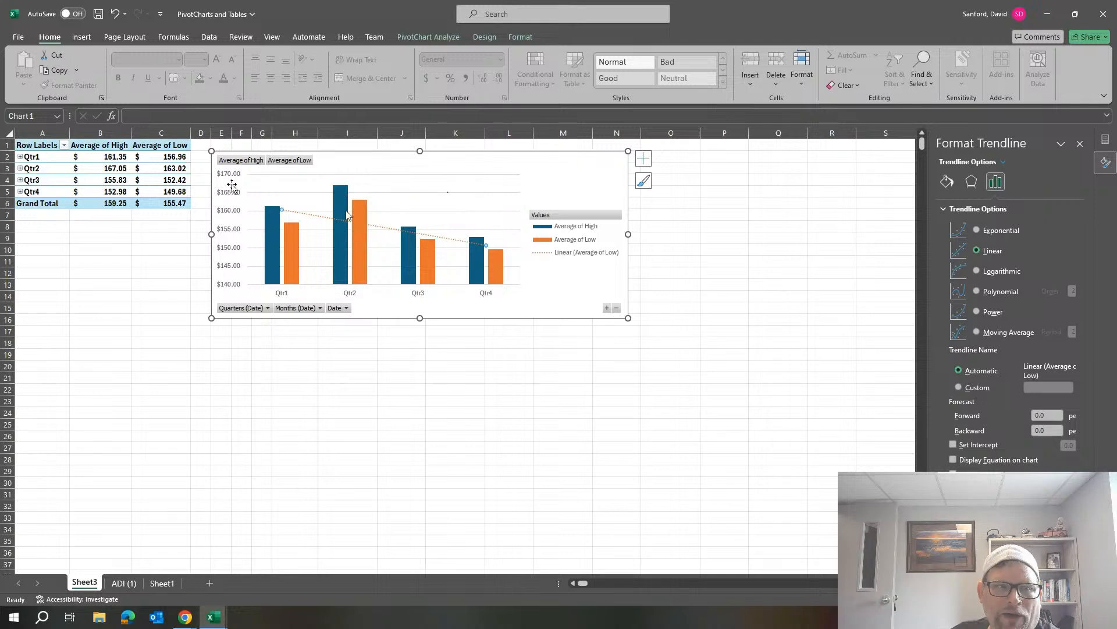
# Add a chart title element above the PivotChart's plot area, leaving the axis titles off.
pyautogui.click(463, 164)
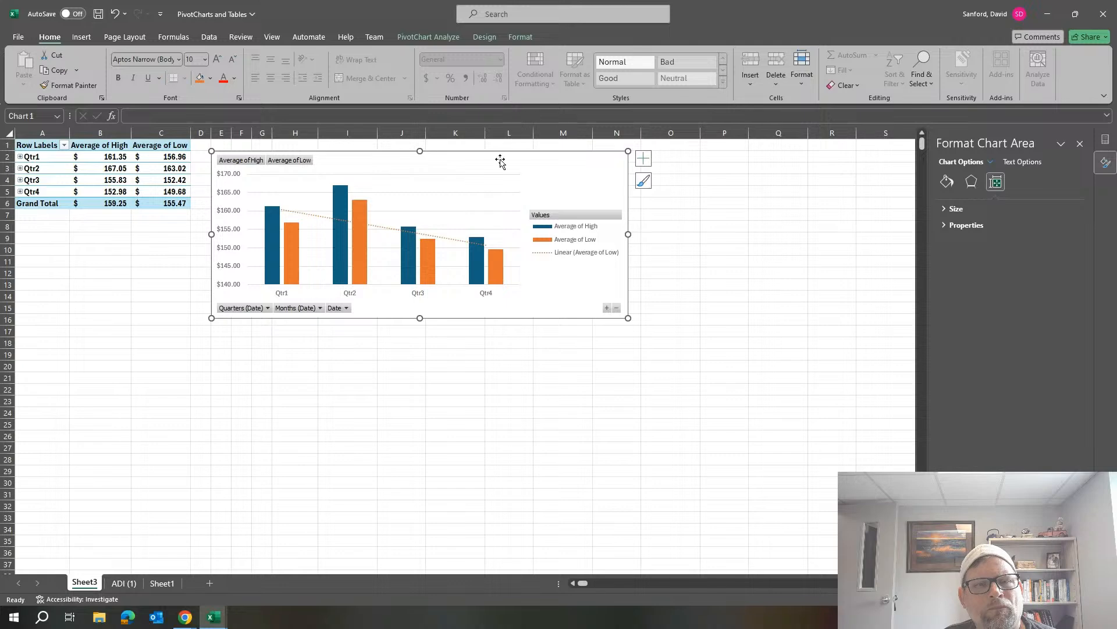
pyautogui.click(648, 161)
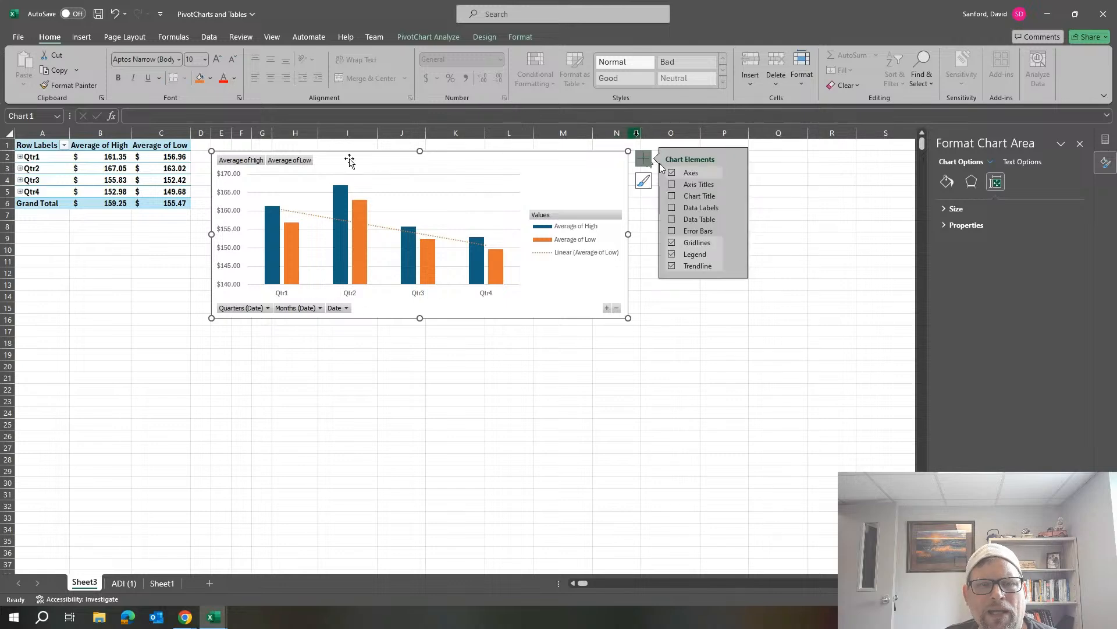
pyautogui.click(672, 184)
pyautogui.click(672, 185)
pyautogui.click(672, 196)
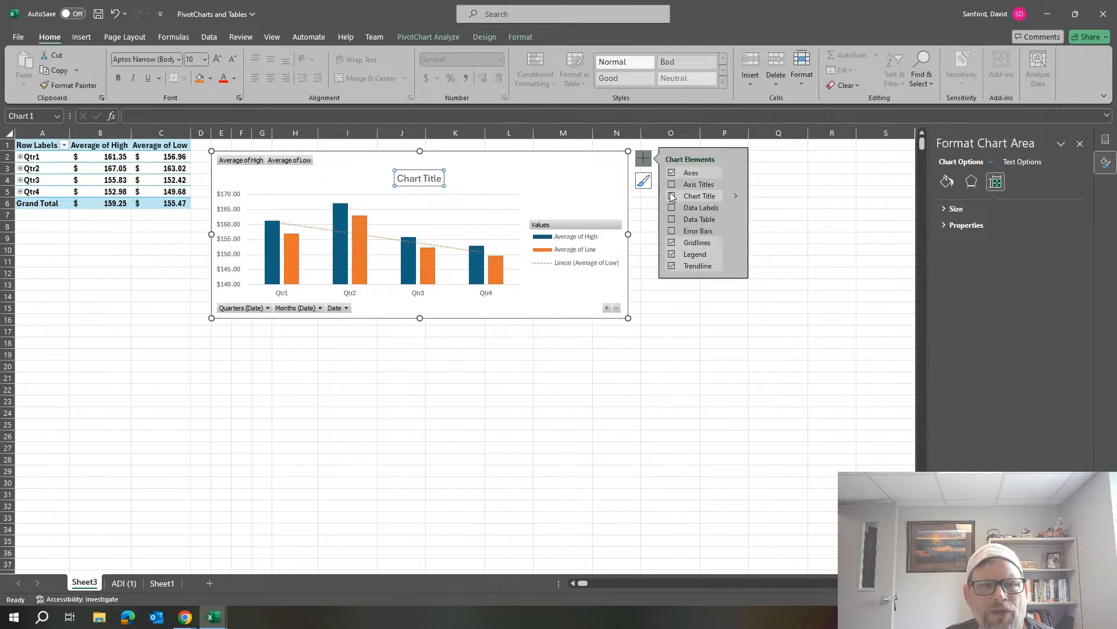
# Replace the PivotChart's placeholder title with "Average High and Low Price by QTR".
pyautogui.tripleClick(427, 180)
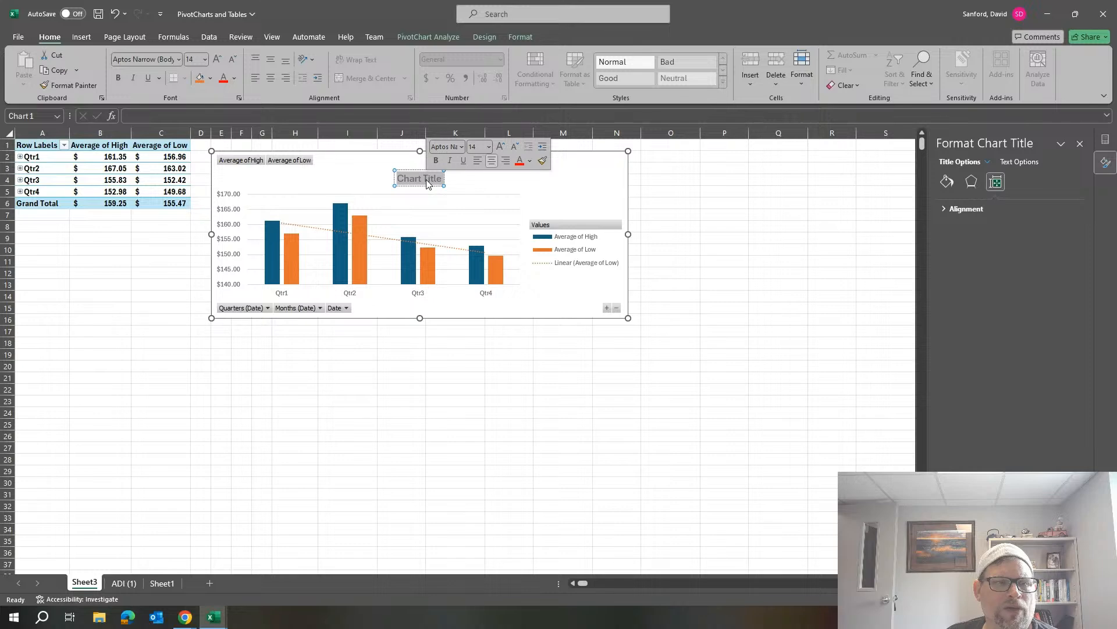
pyautogui.write('Ave')
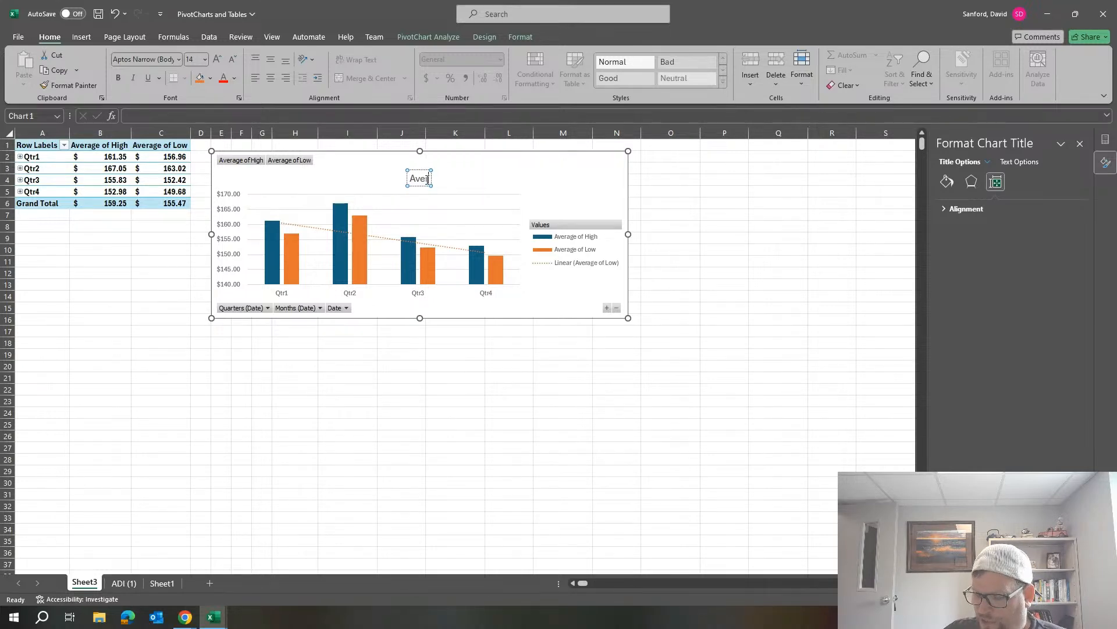
pyautogui.write('rage High')
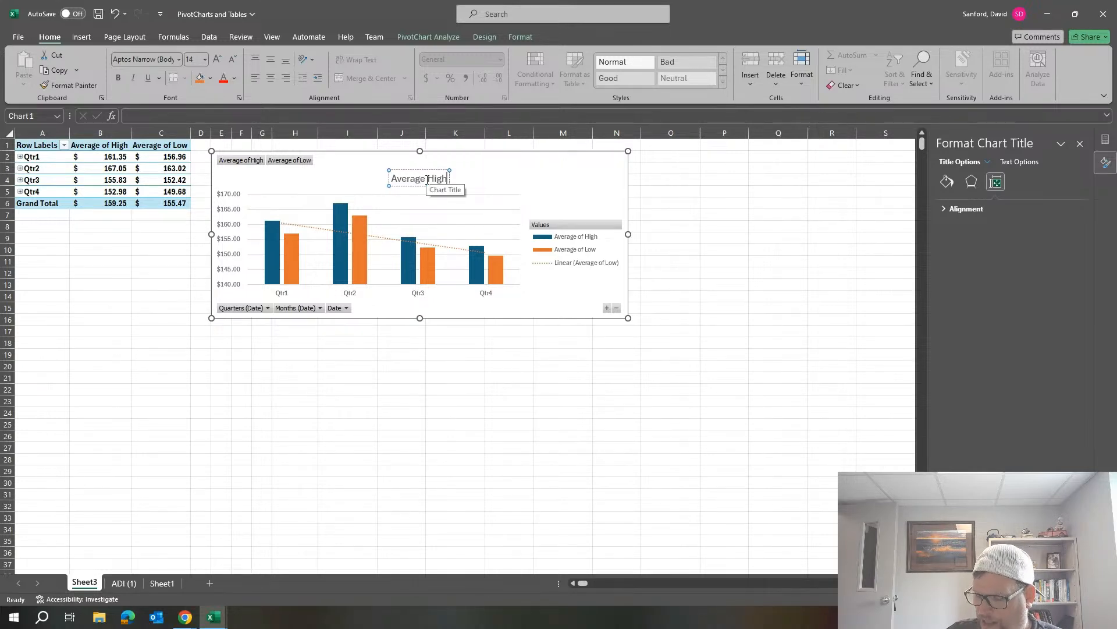
pyautogui.write(' and Low')
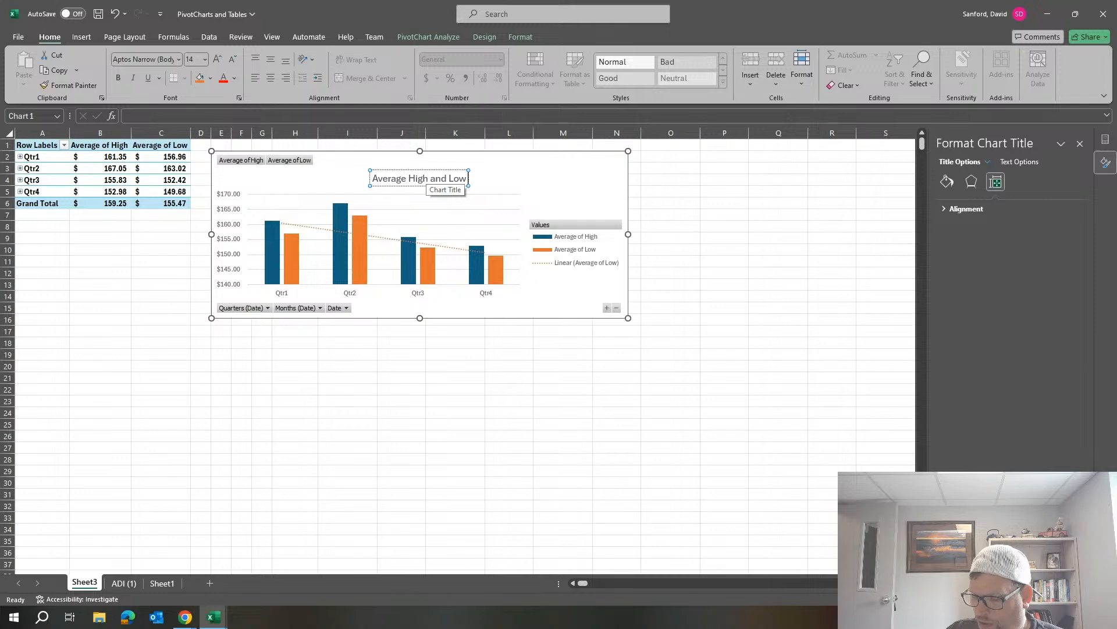
pyautogui.write(' Price')
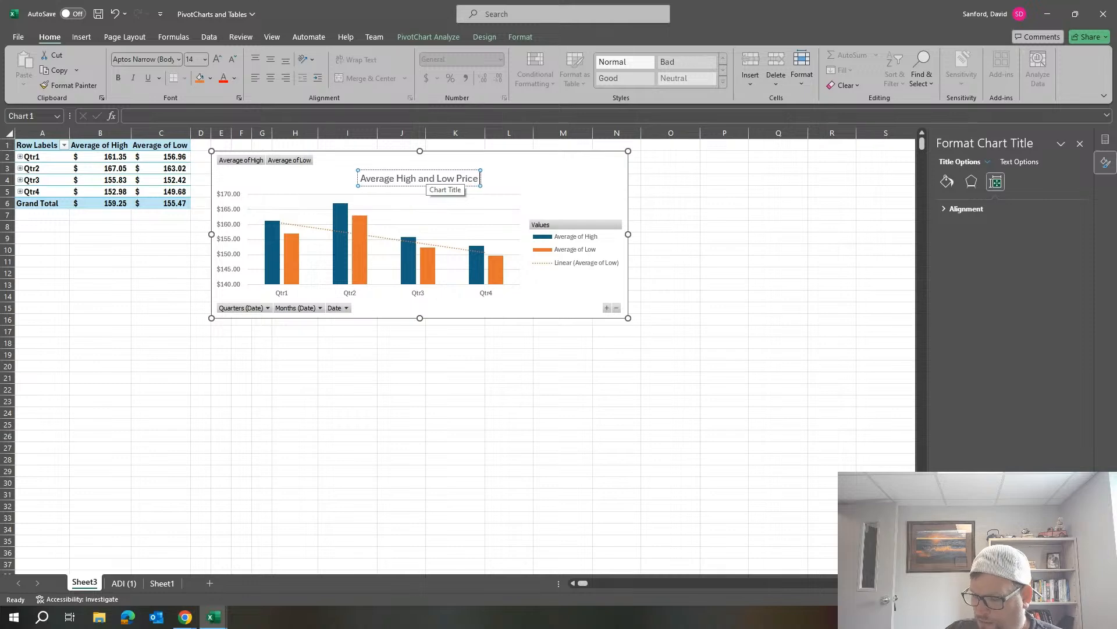
pyautogui.write(' by Q')
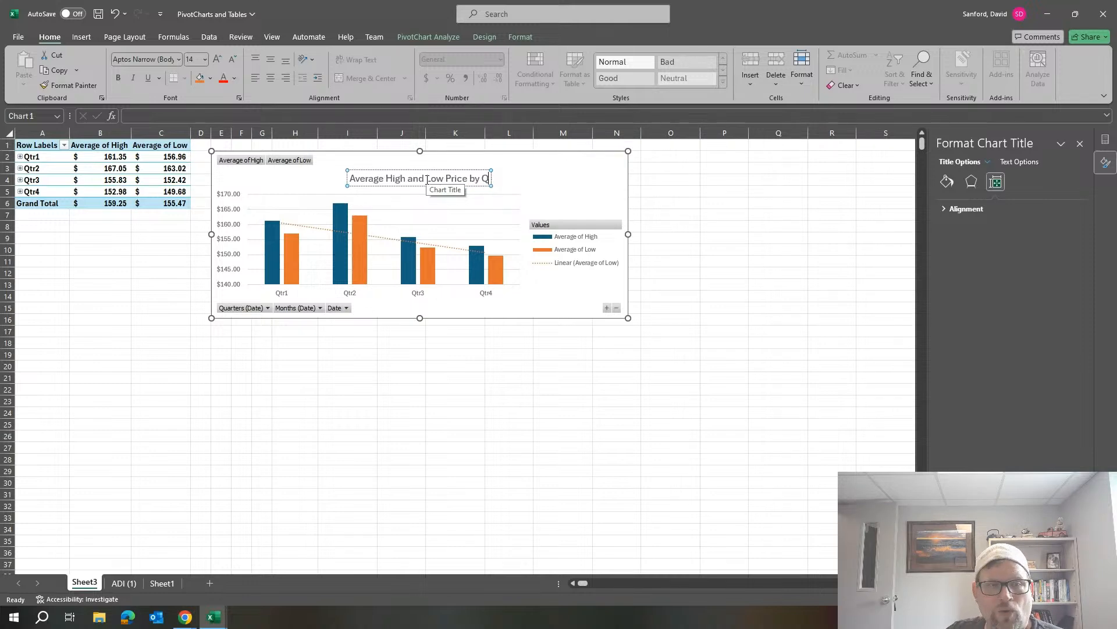
pyautogui.write('tR')
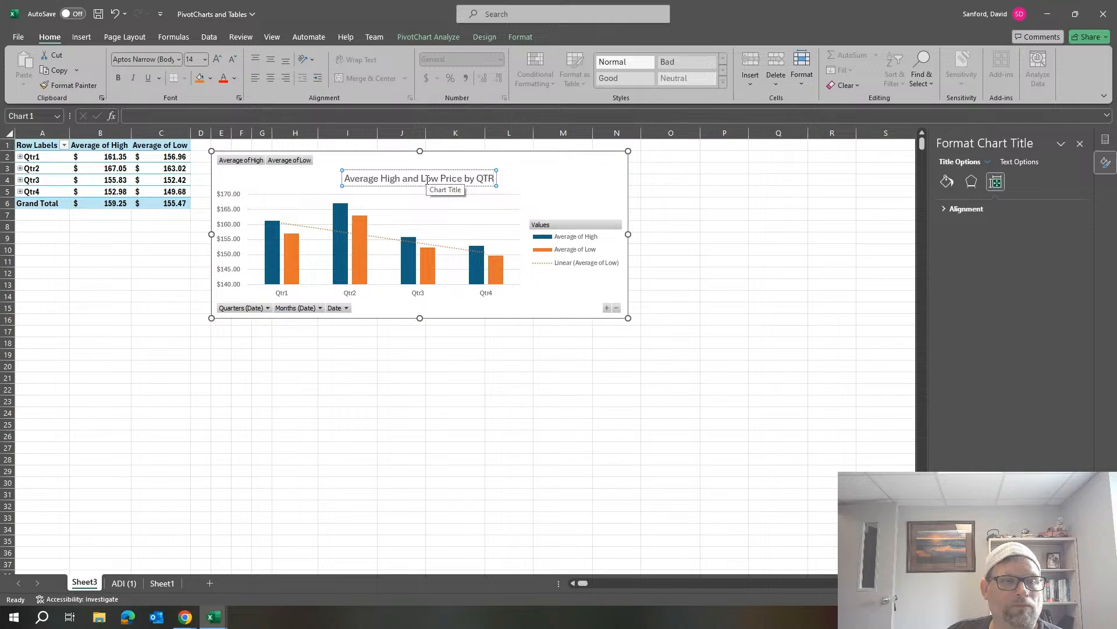
pyautogui.click(574, 195)
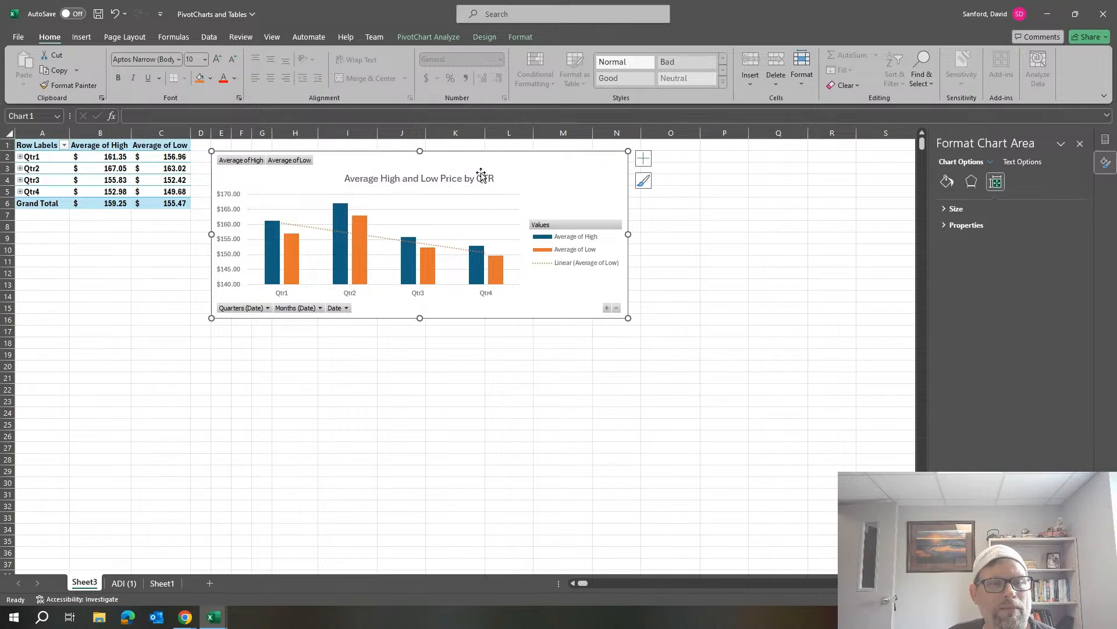
# Move the chart title slightly upward, close to the top edge of the PivotChart.
pyautogui.click(479, 171)
pyautogui.moveTo(480, 171); pyautogui.dragTo(483, 156)
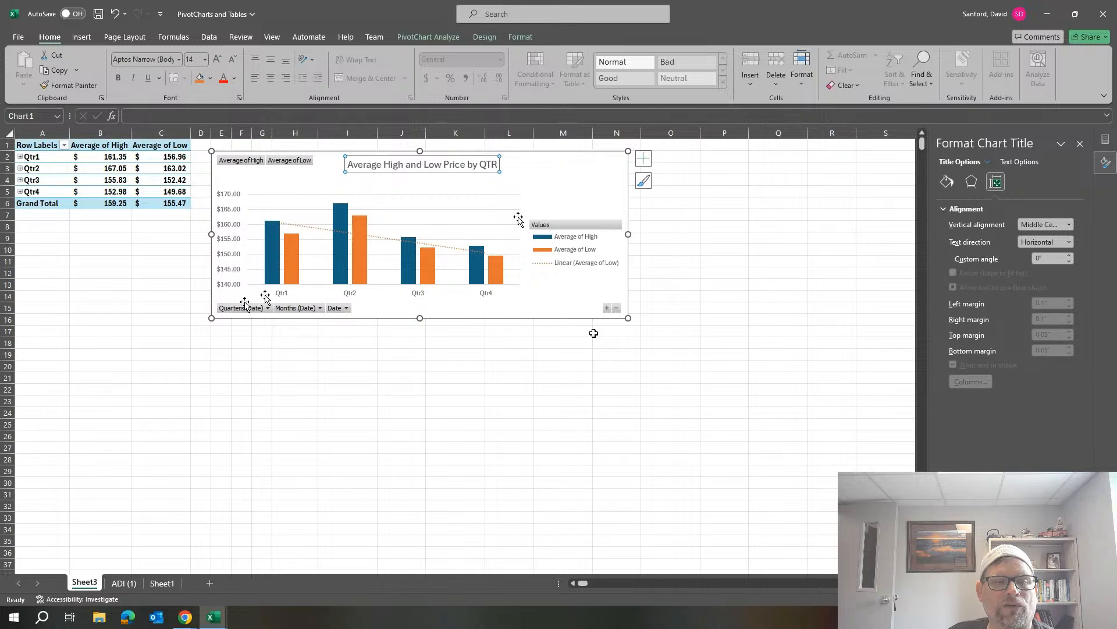
pyautogui.click(625, 228)
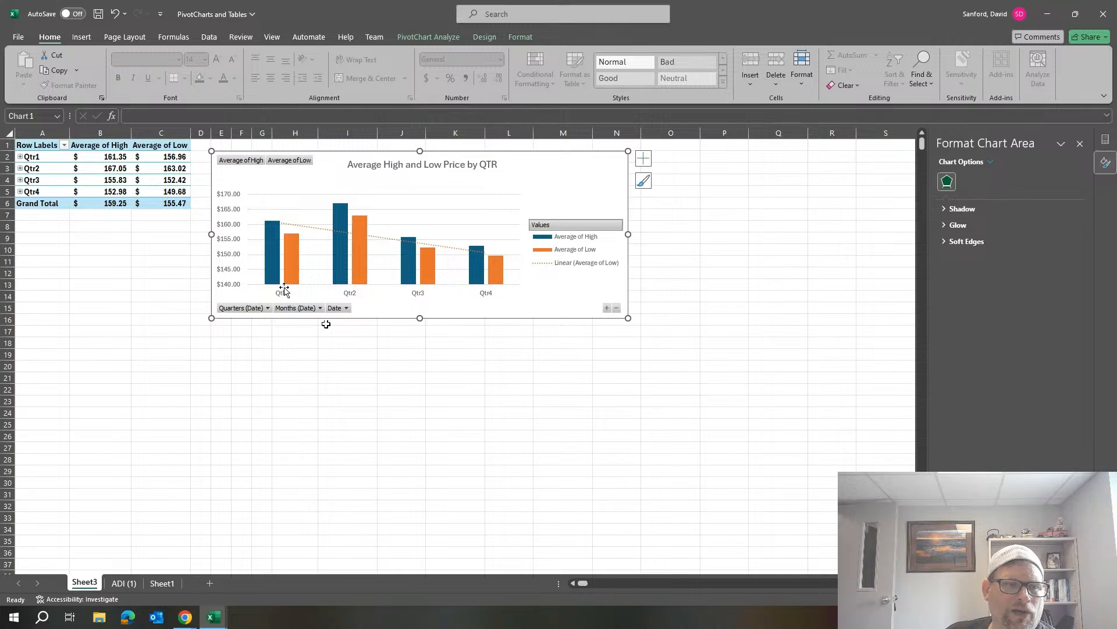
pyautogui.moveTo(277, 233)
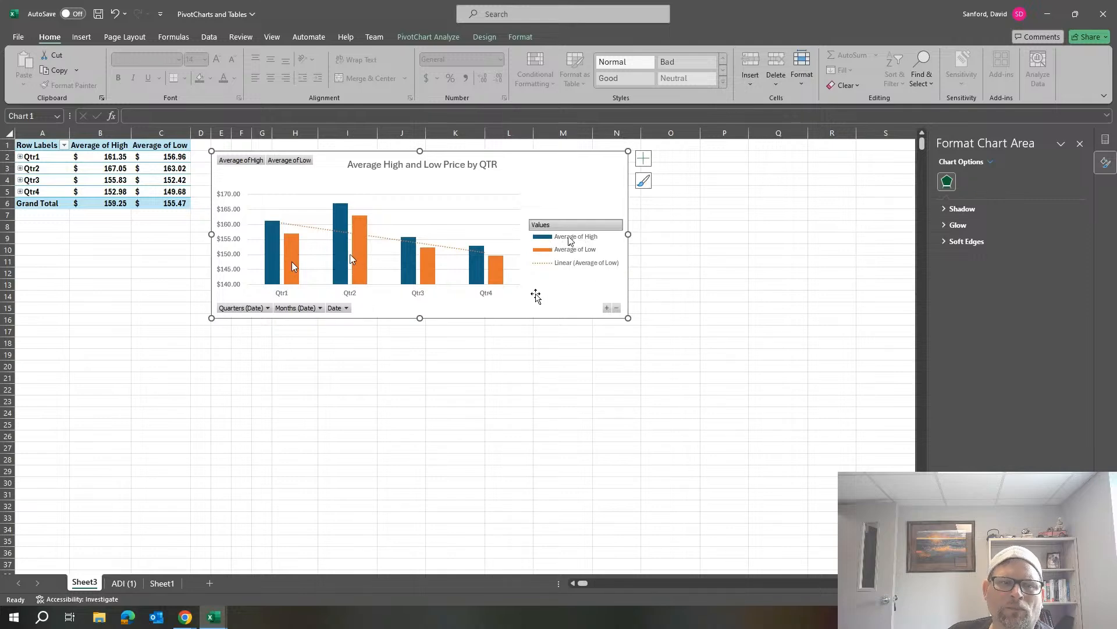
pyautogui.click(584, 252)
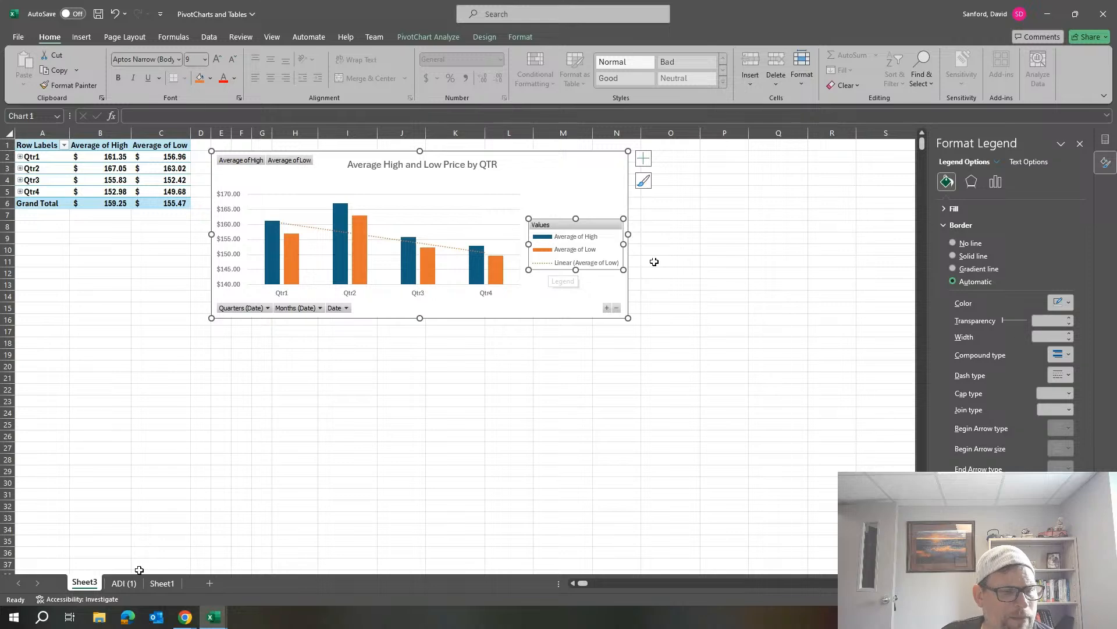
# Rename Sheet3 as "AVG High and Low by QTR".
pyautogui.rightClick(86, 586)
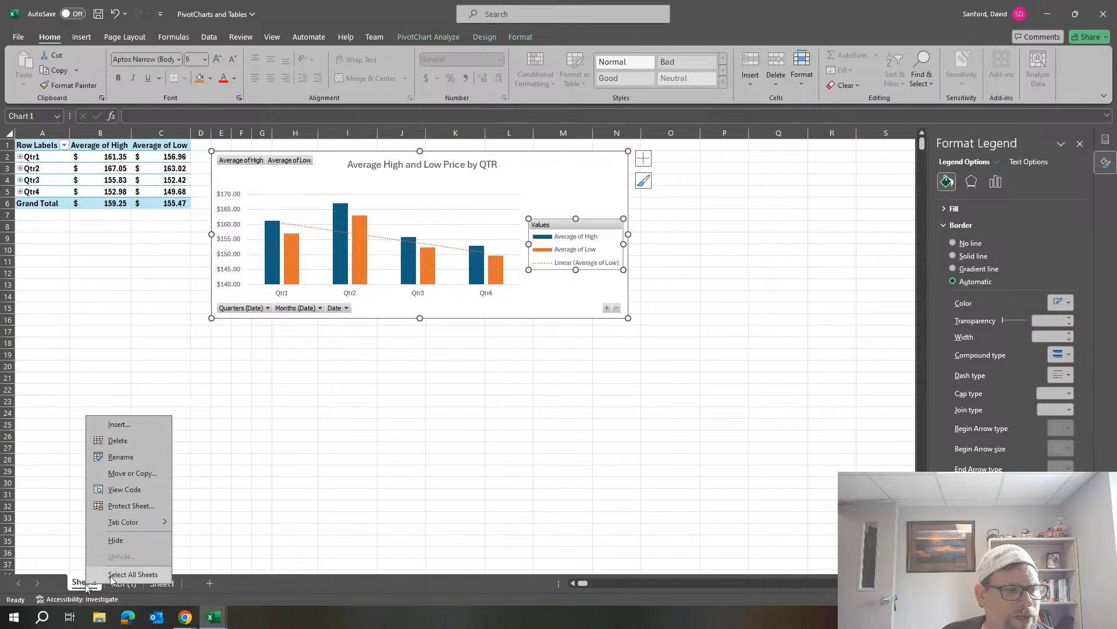
pyautogui.click(120, 456)
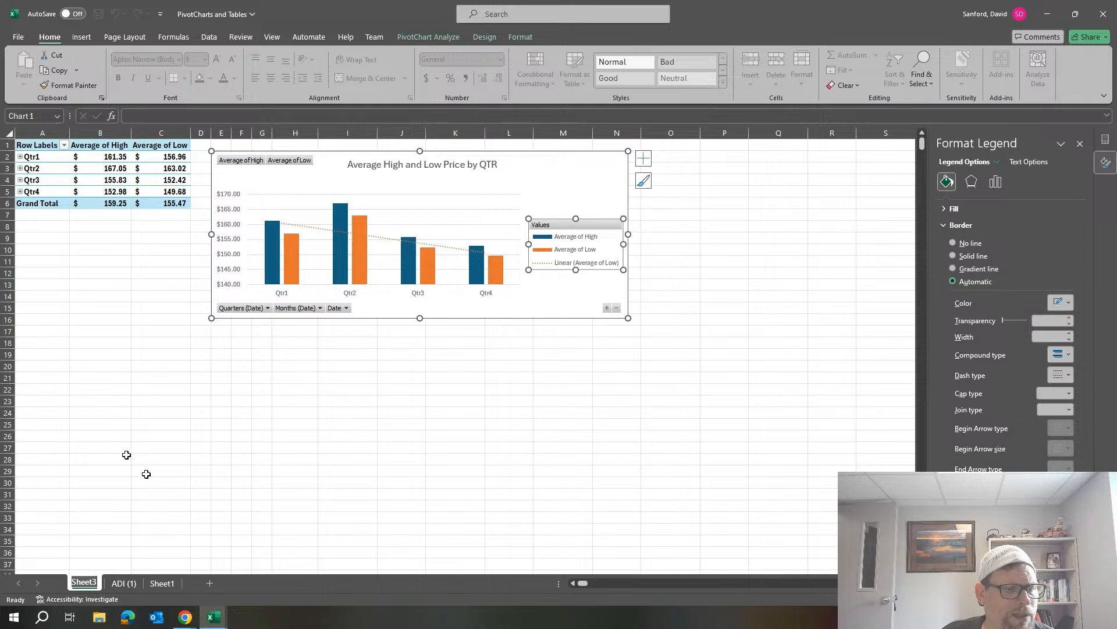
pyautogui.write('AVG High')
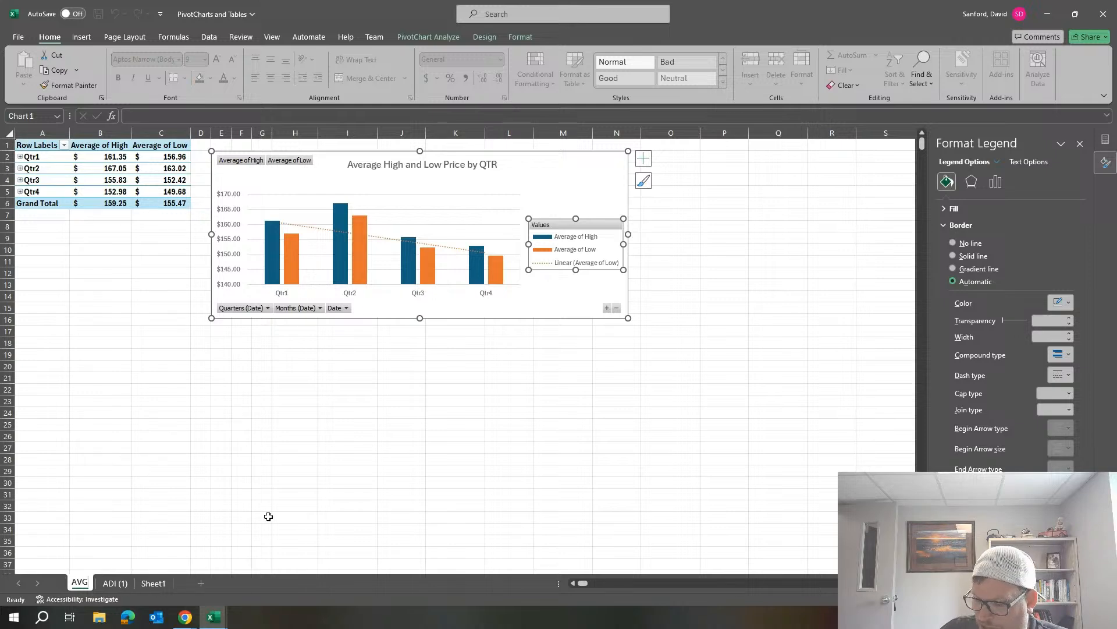
pyautogui.press('Return')
pyautogui.write('and LOW')
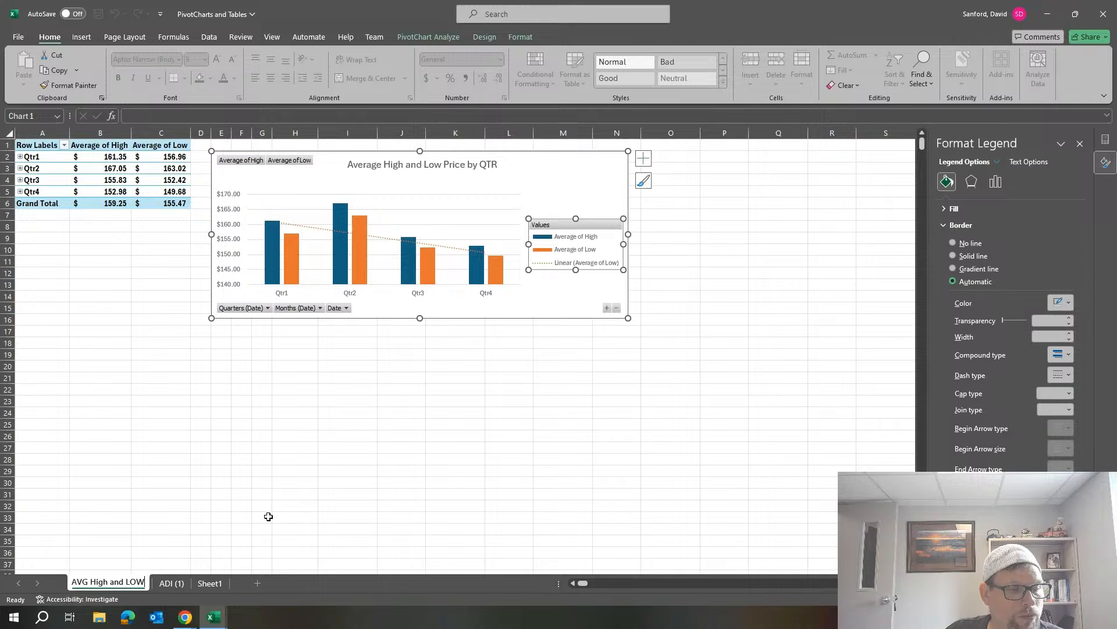
pyautogui.press('BackSpace')
pyautogui.write('ow by')
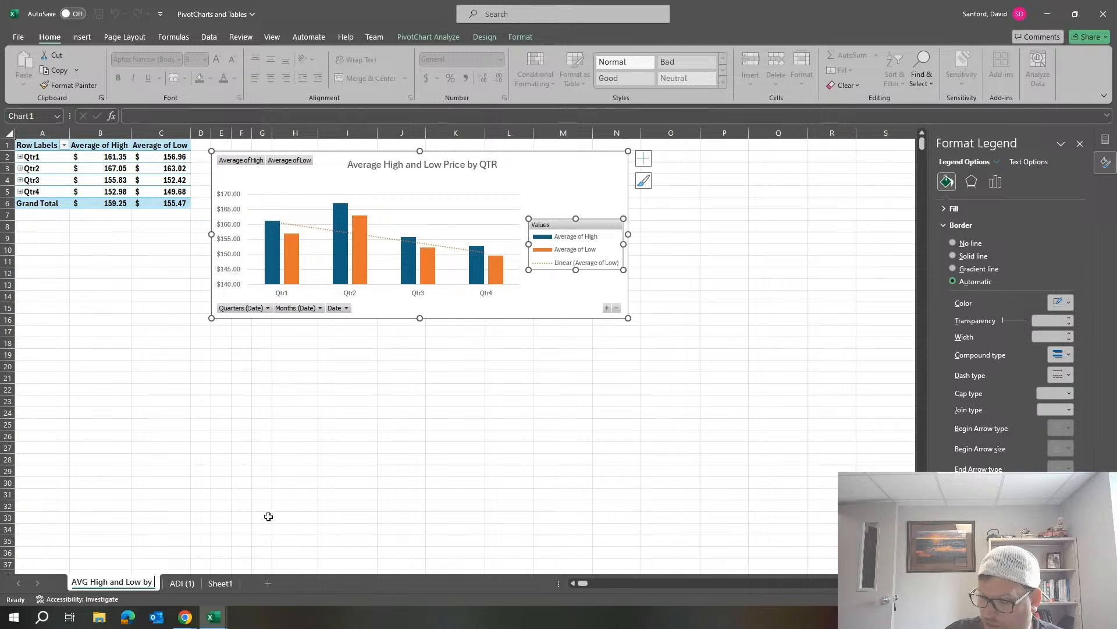
pyautogui.write(' QTR')
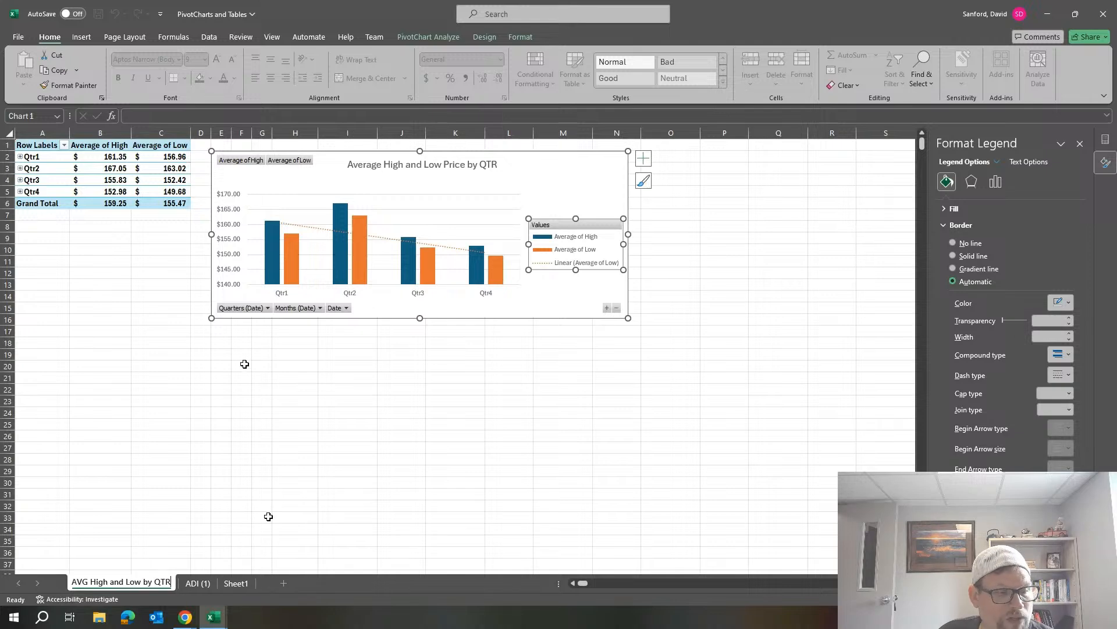
# Insert a PivotChart on a new worksheet from the full stock data range on the ADI (1) sheet.
pyautogui.click(192, 583)
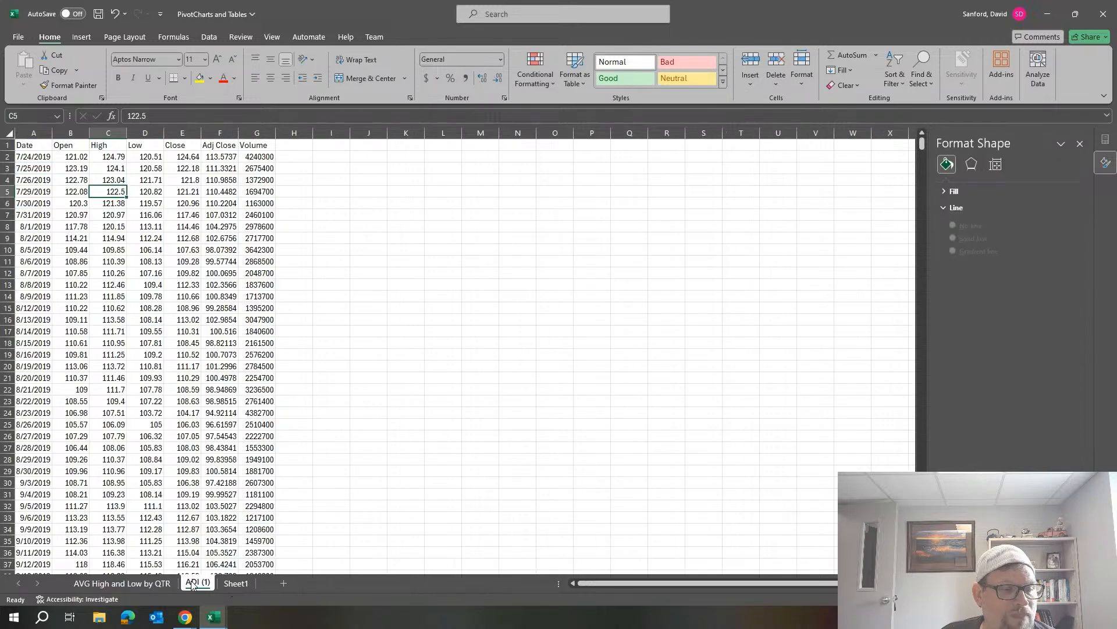
pyautogui.click(184, 192)
pyautogui.rightClick(184, 193)
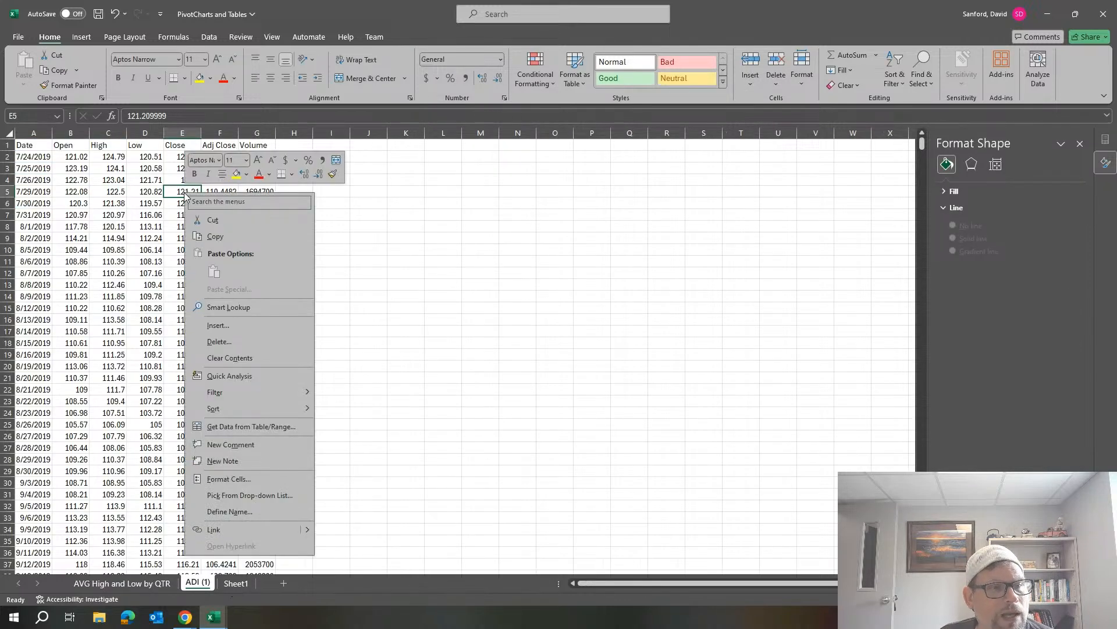
pyautogui.click(242, 100)
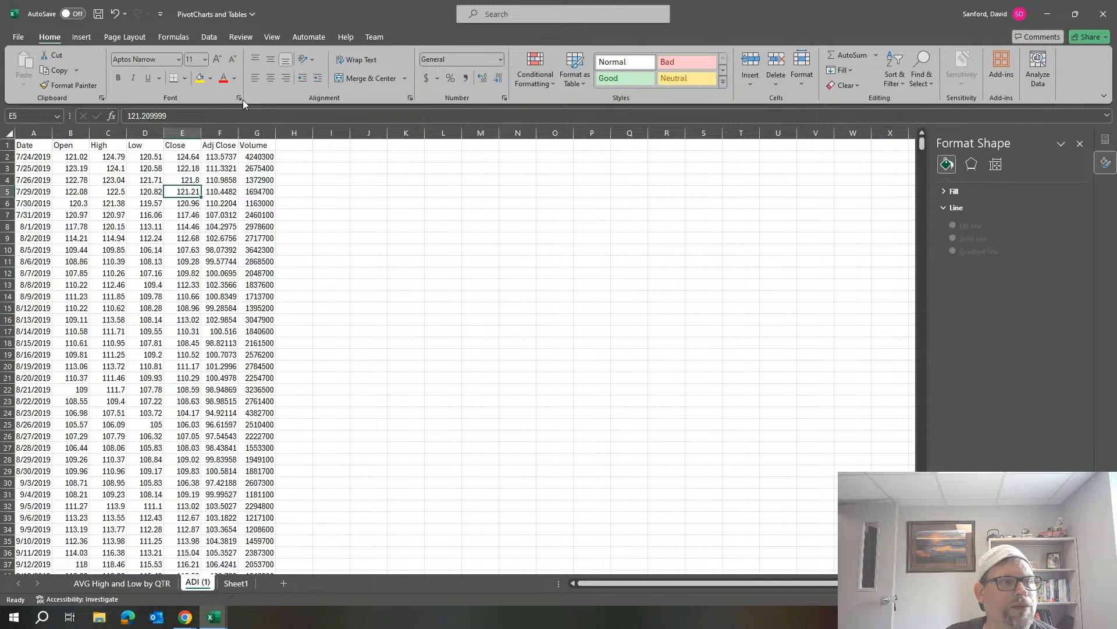
pyautogui.click(81, 37)
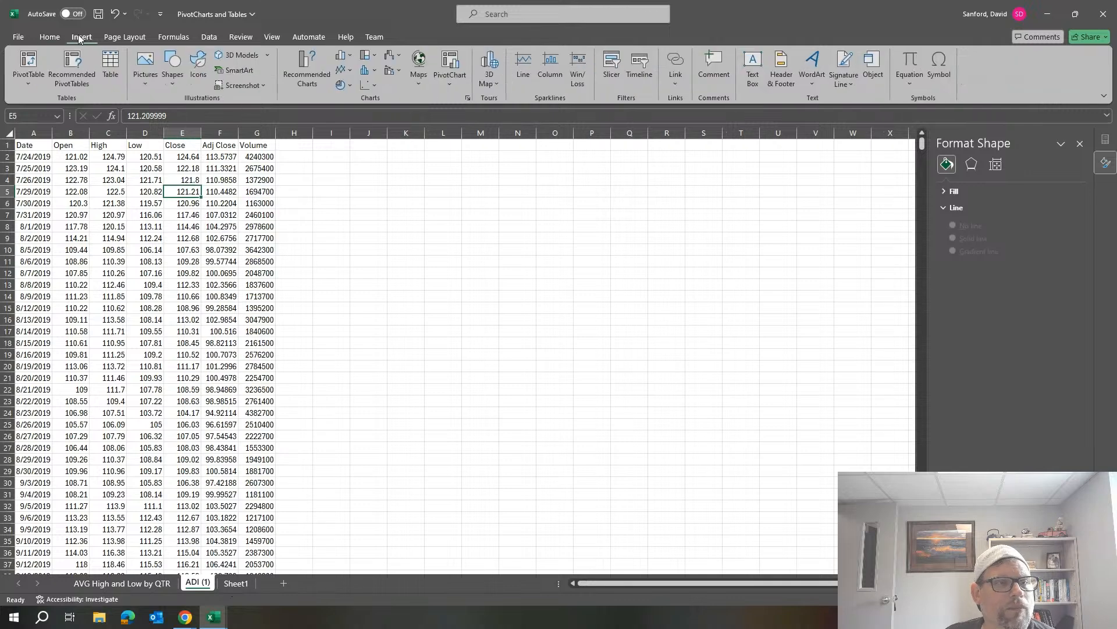
pyautogui.click(454, 61)
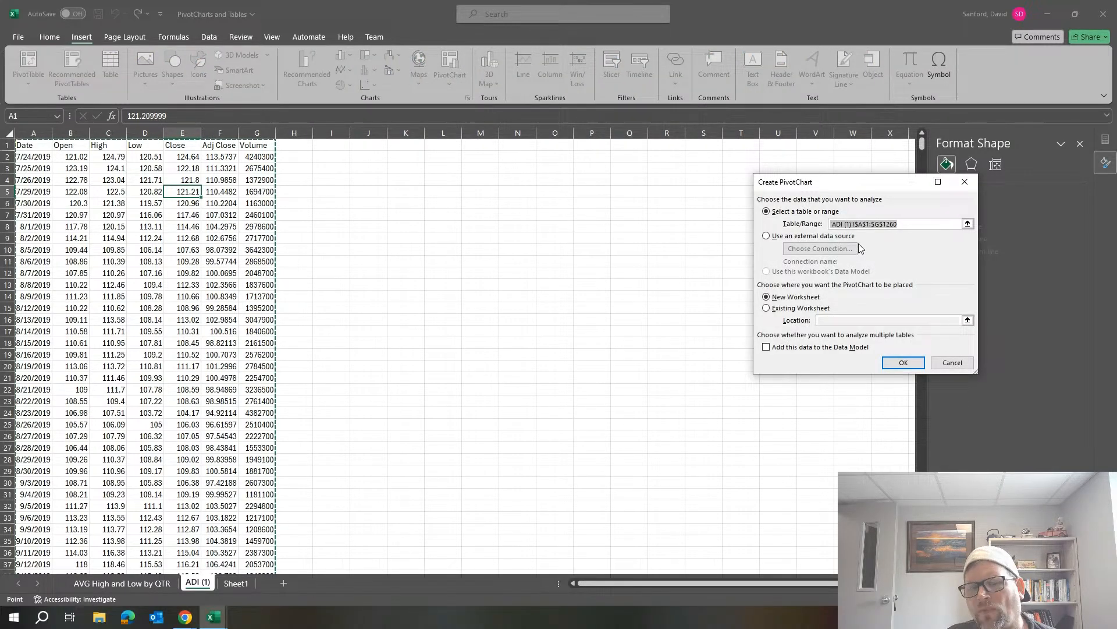
pyautogui.click(904, 362)
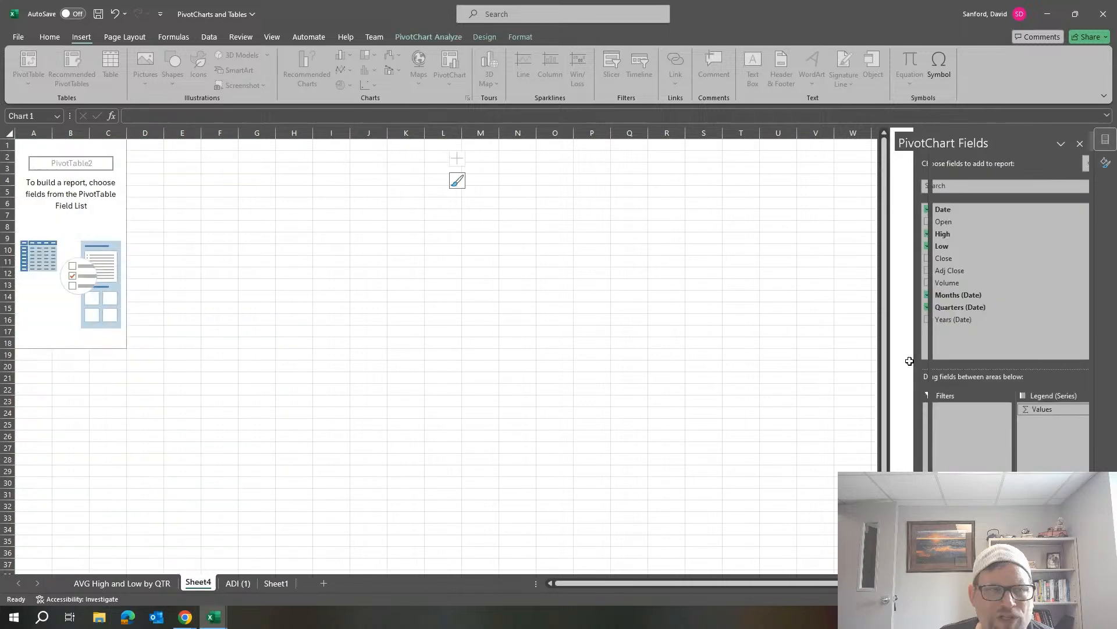
# Add the Date and Close fields to the new PivotChart and summarize Close by Average.
pyautogui.click(908, 211)
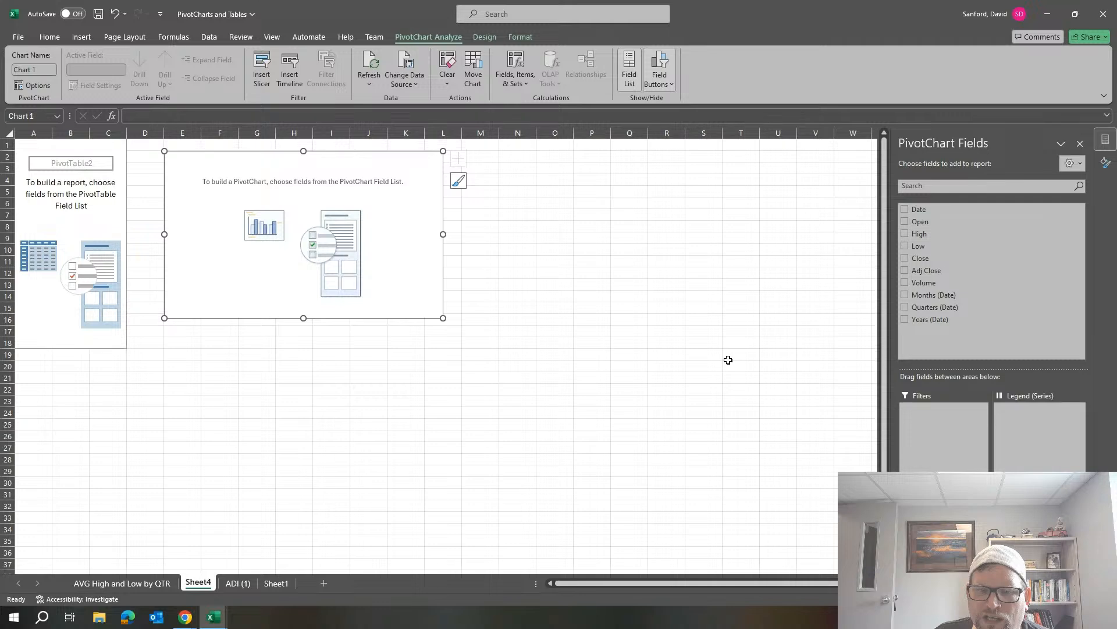
pyautogui.click(920, 259)
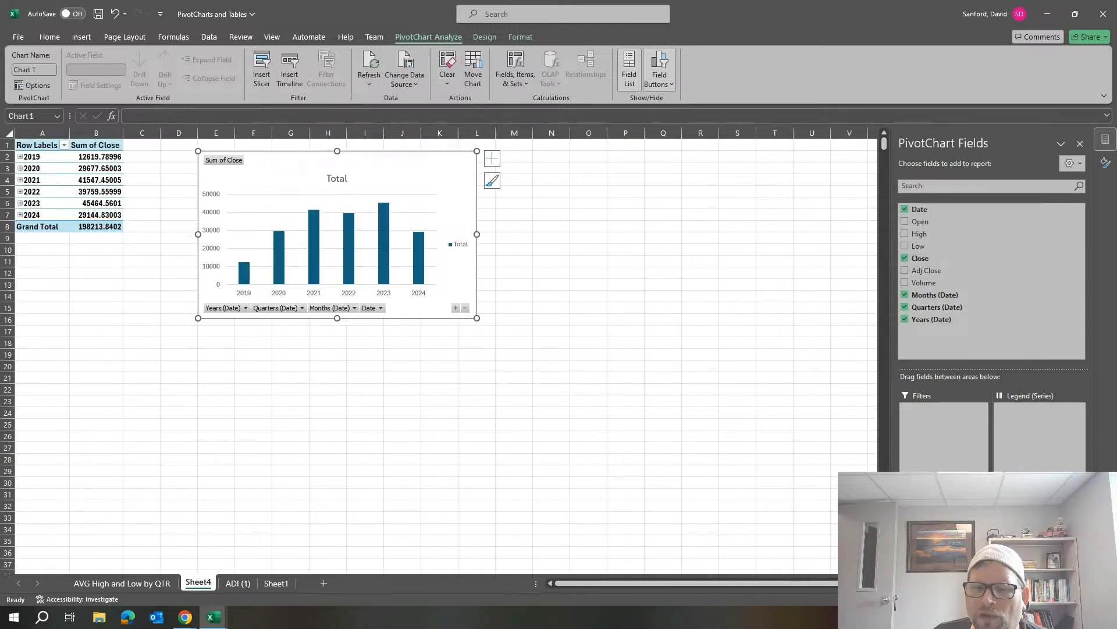
pyautogui.click(1039, 499)
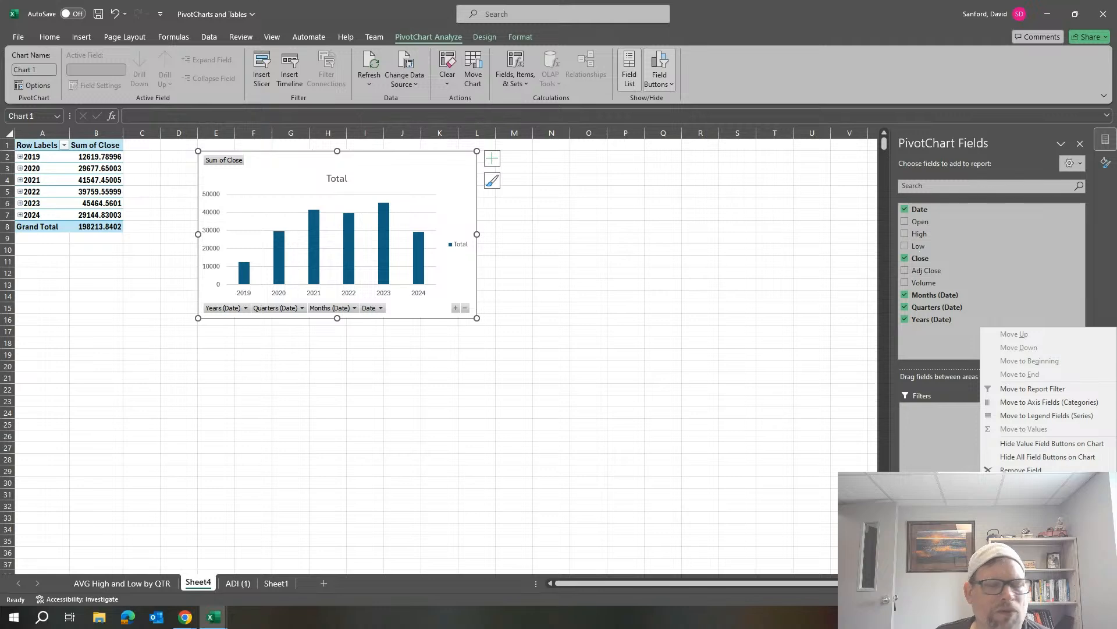
pyautogui.click(1033, 483)
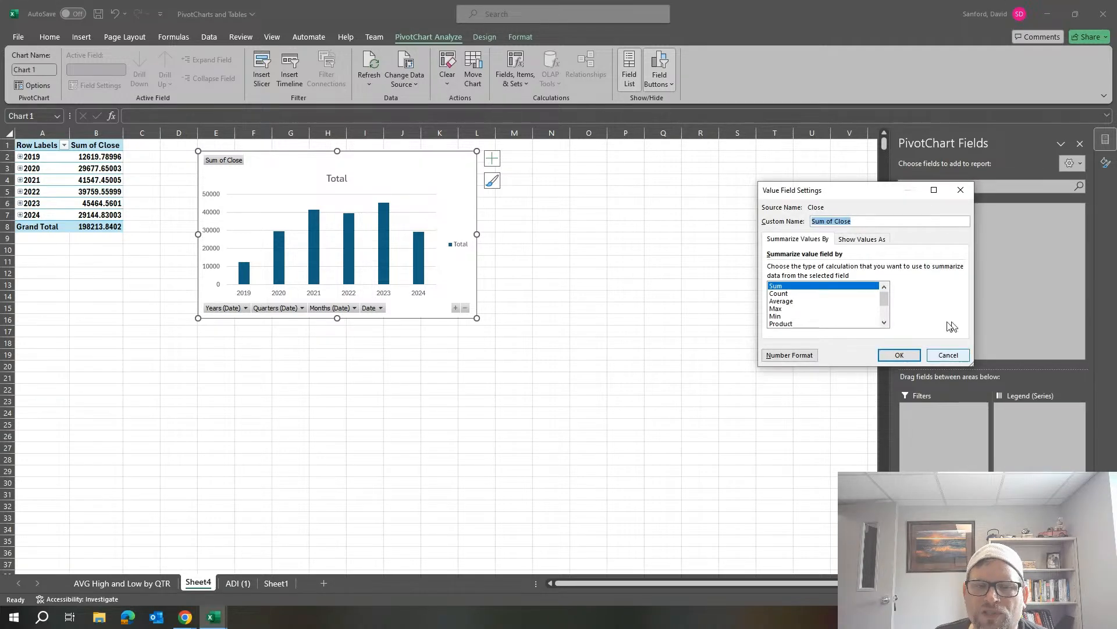
pyautogui.click(783, 302)
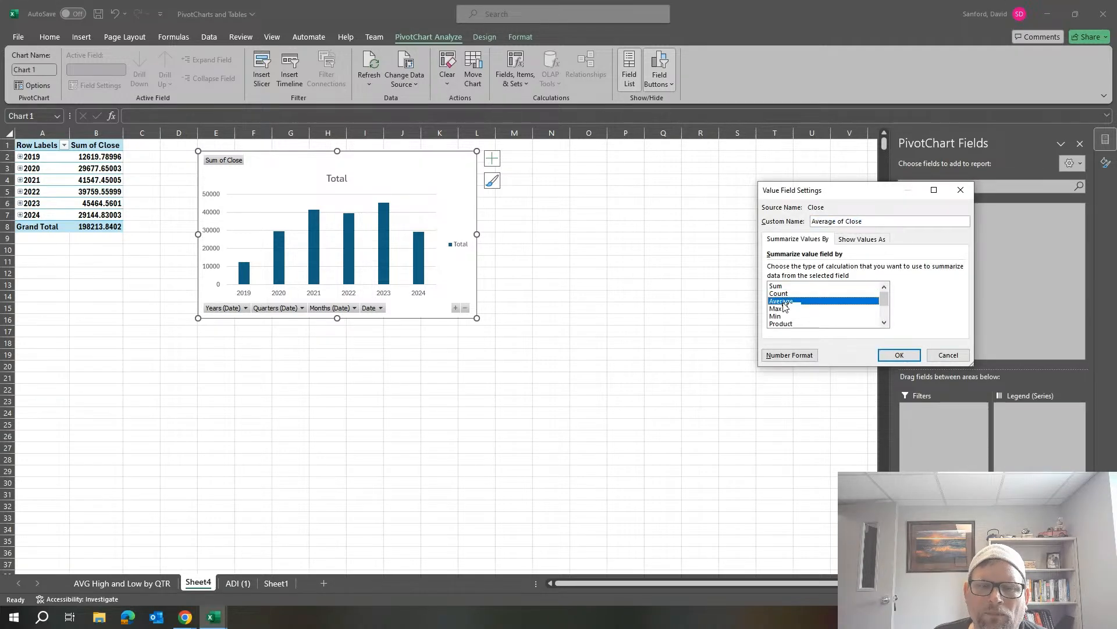
pyautogui.click(897, 356)
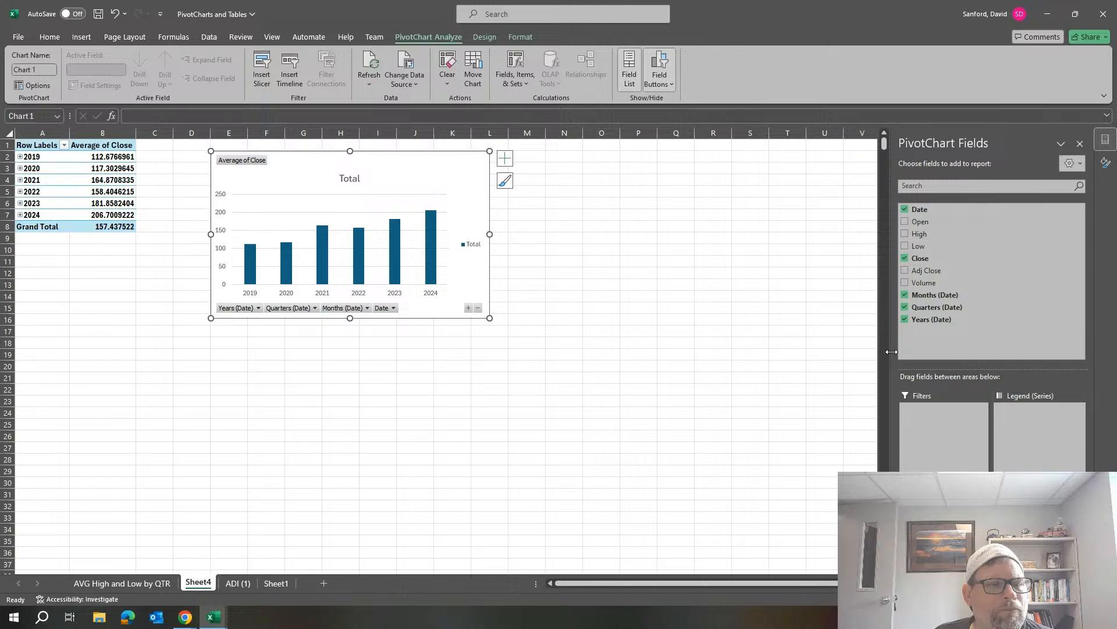
# Review the AVG High and Low by QTR sheet for comparison and return to Sheet4.
pyautogui.click(120, 582)
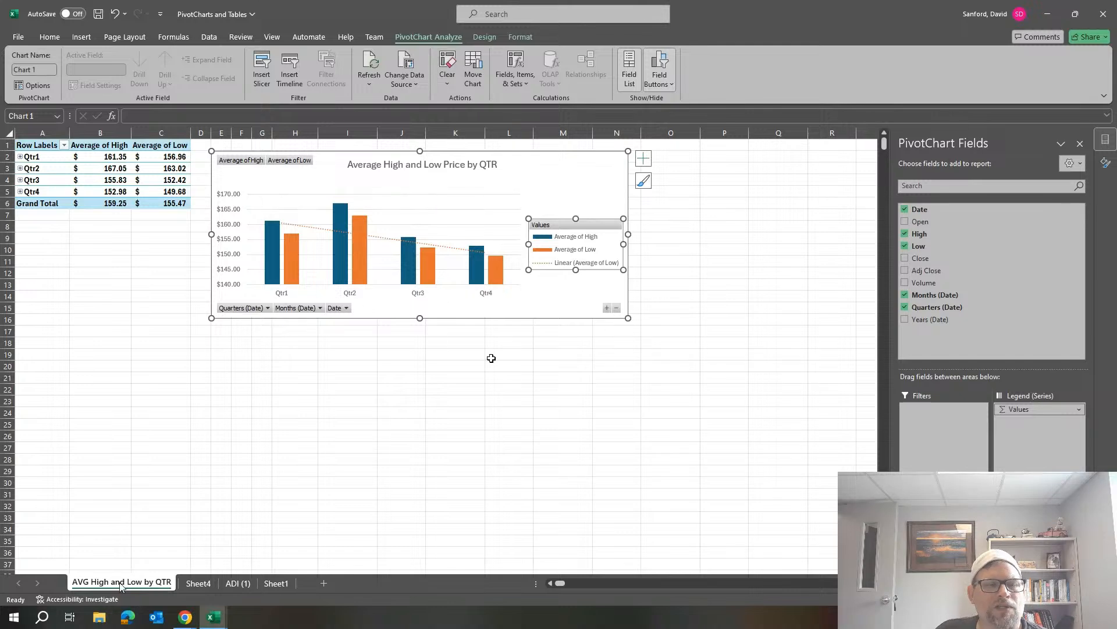
pyautogui.click(198, 583)
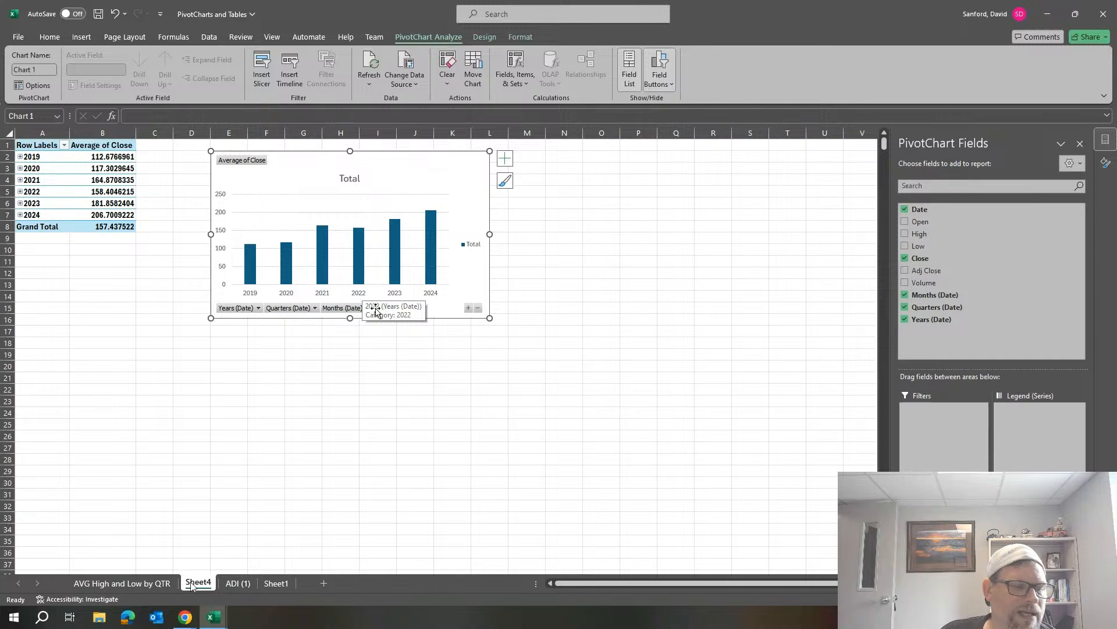
# Check the AVG High and Low by QTR sheet and rename Sheet4 as "AVG CLOSE".
pyautogui.click(114, 583)
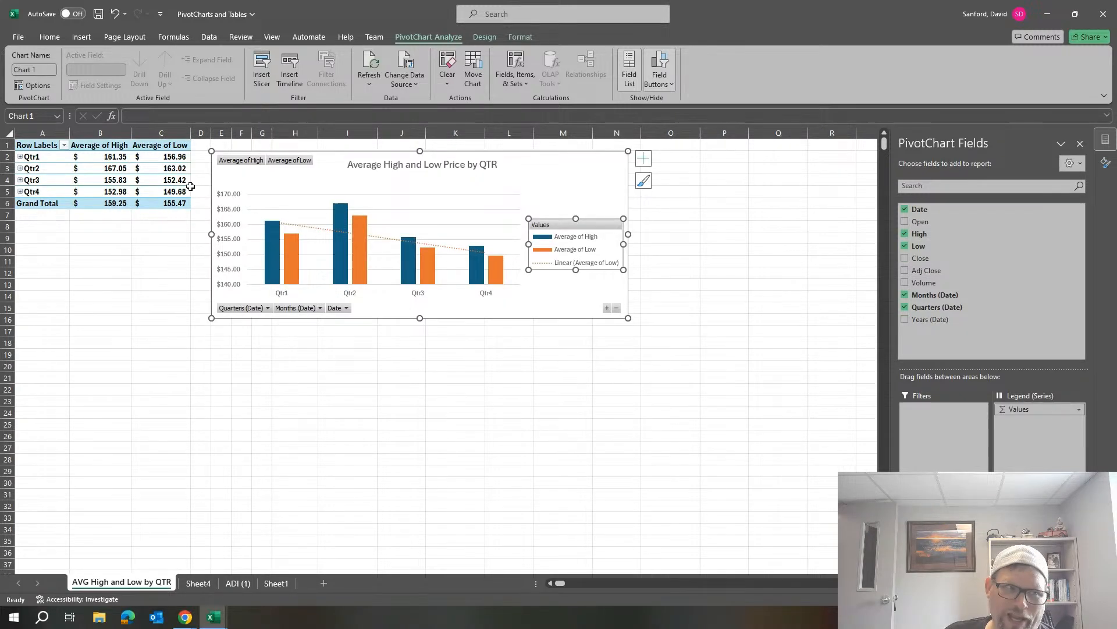
pyautogui.click(200, 583)
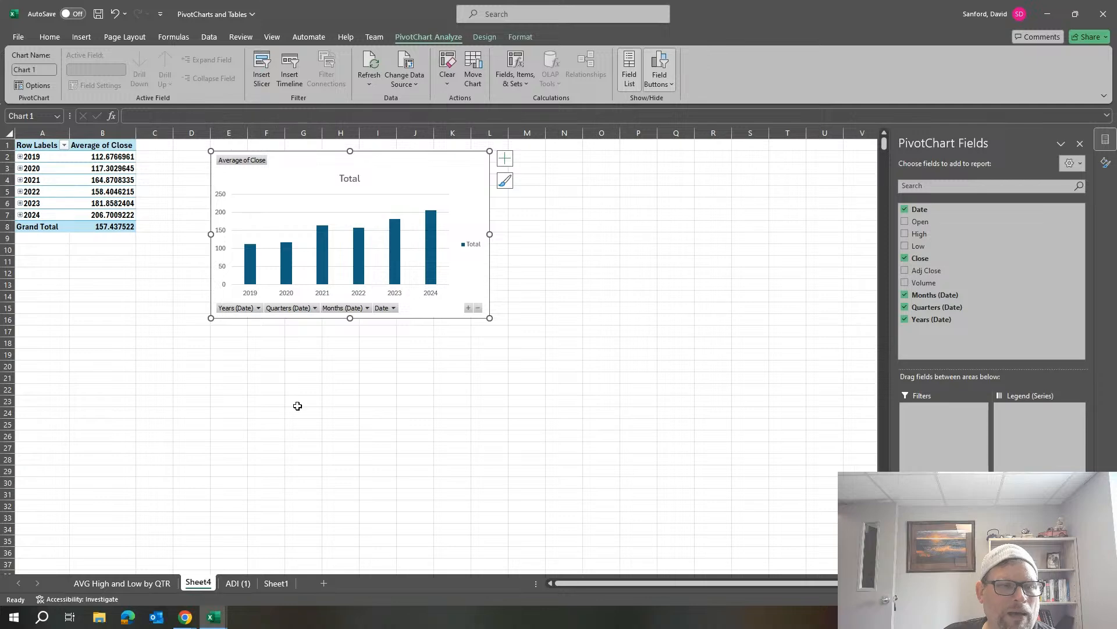
pyautogui.doubleClick(203, 583)
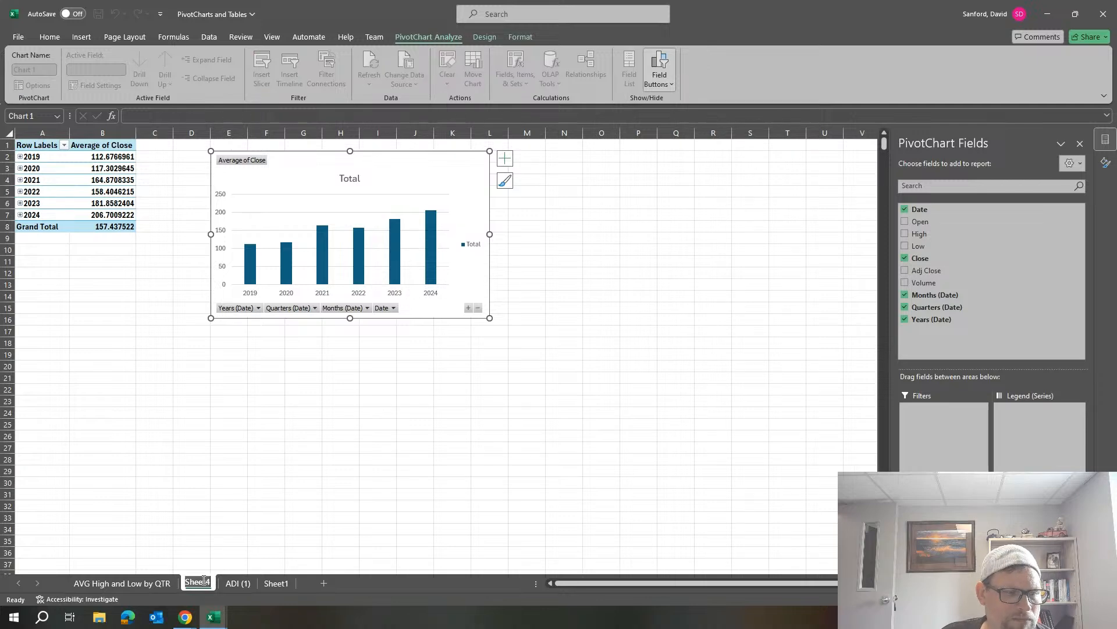
pyautogui.write('AVG CLOSE')
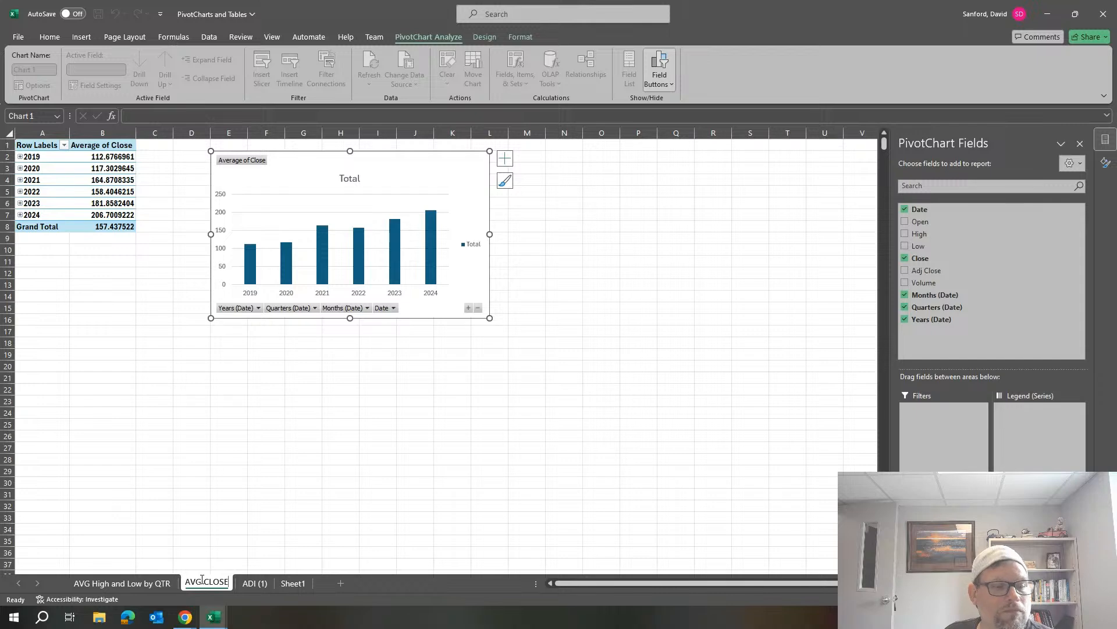
pyautogui.click(305, 373)
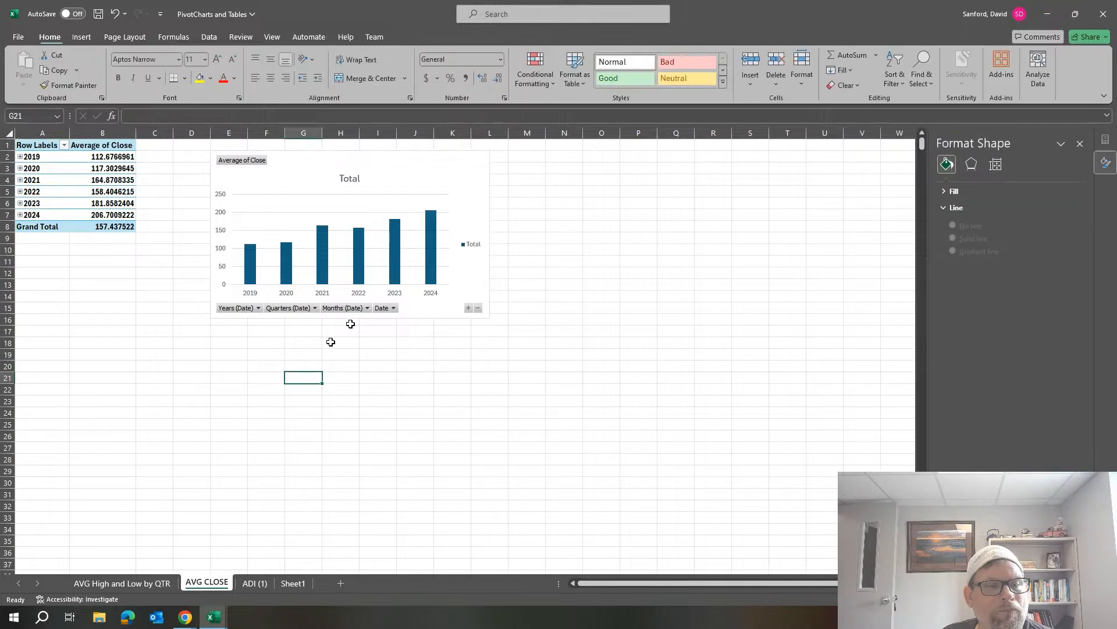
# Expand every year from 2019 to 2024 in the PivotTable into its quarters.
pyautogui.click(20, 157)
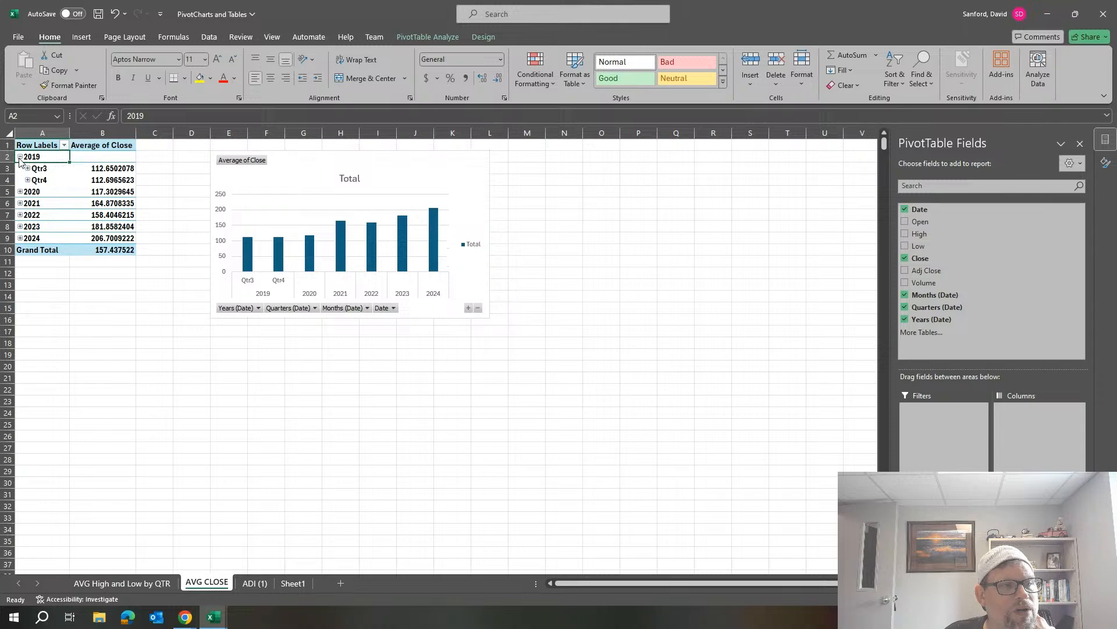
pyautogui.click(20, 192)
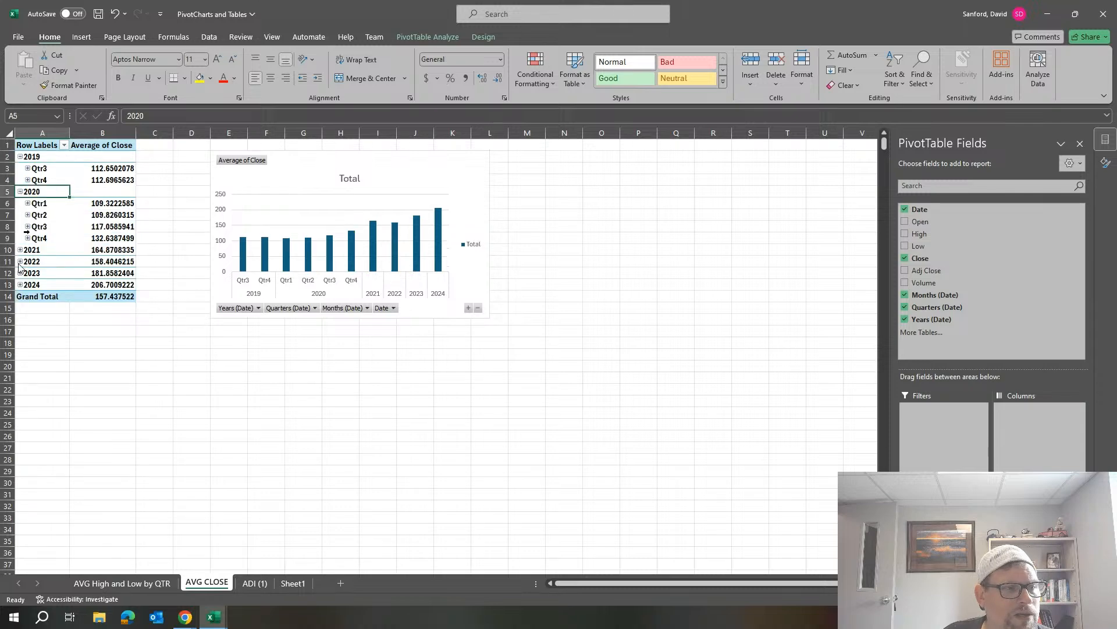
pyautogui.click(20, 250)
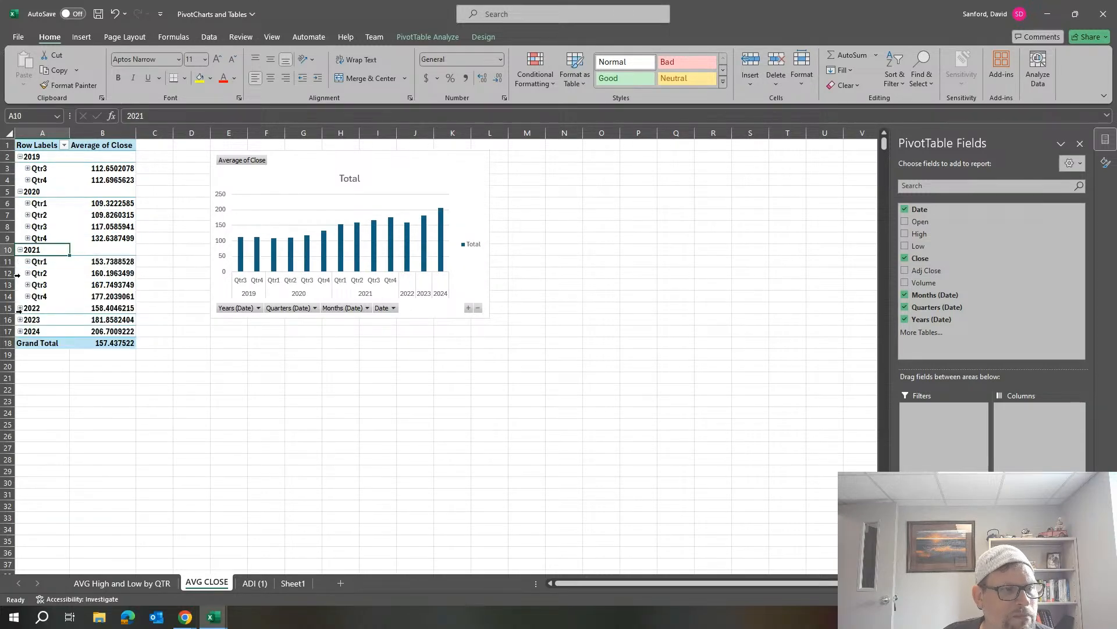
pyautogui.click(20, 308)
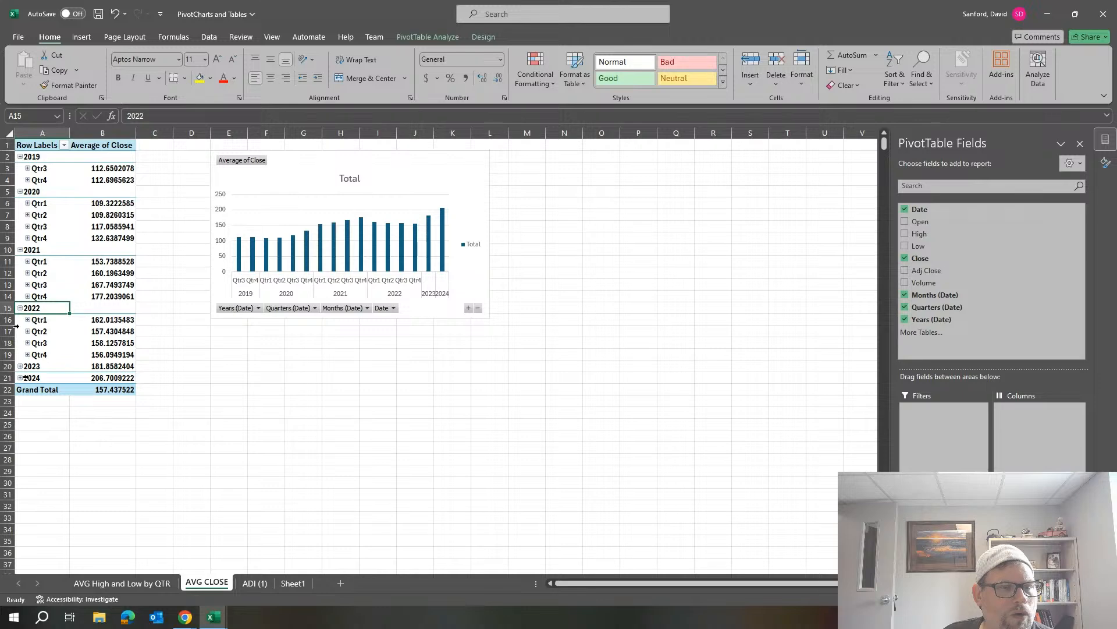
pyautogui.click(20, 366)
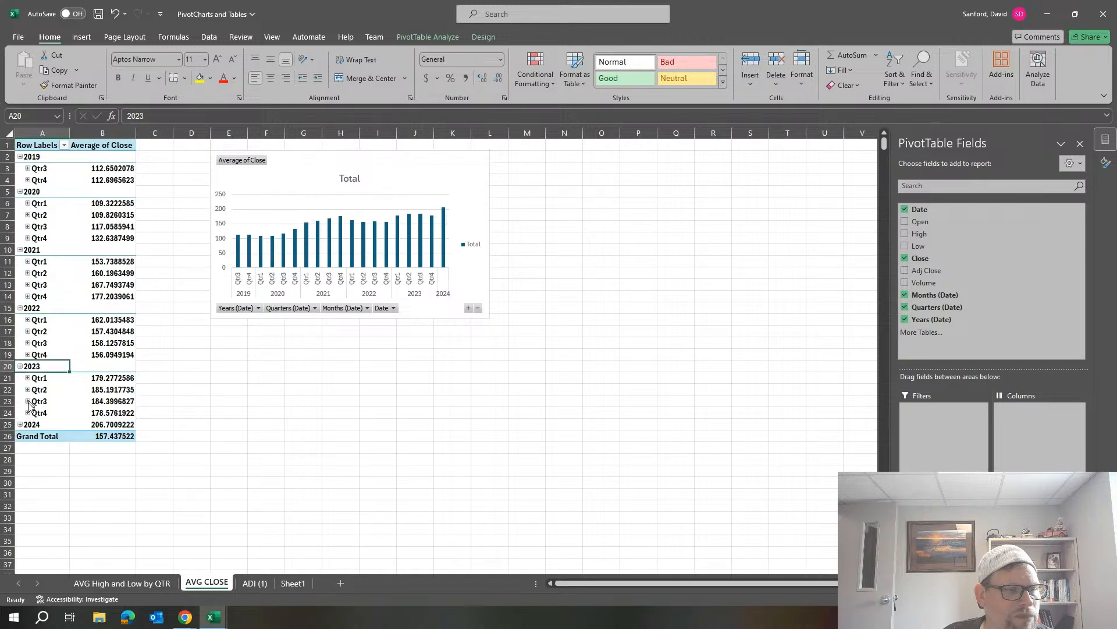
pyautogui.click(20, 425)
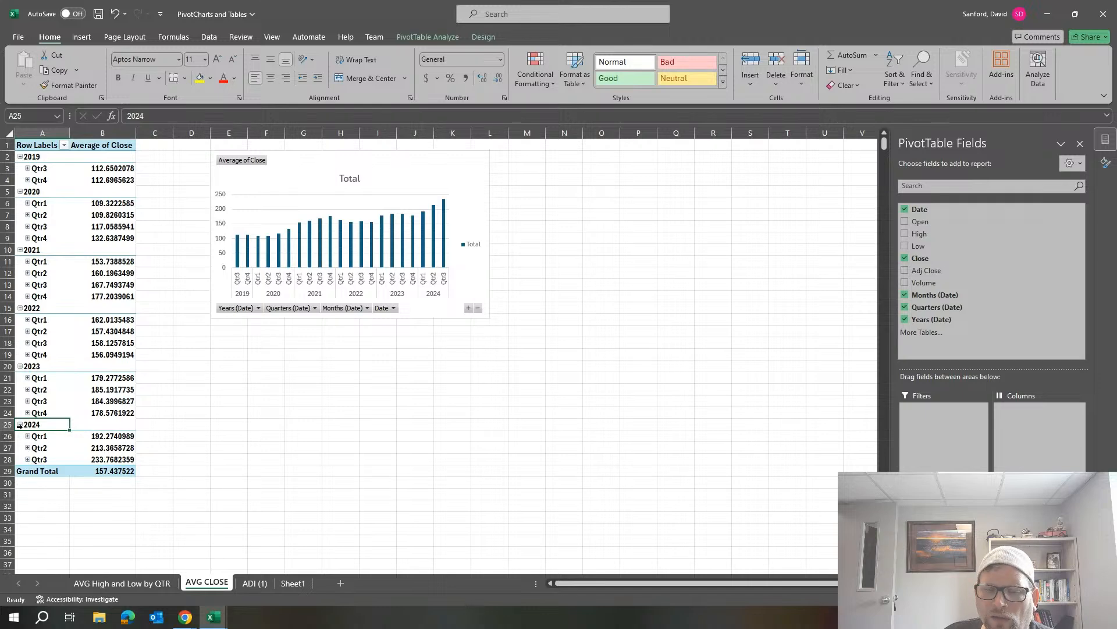
# Remove the Years (Date) field from the PivotTable rows so Average of Close is grouped by quarter only.
pyautogui.click(949, 495)
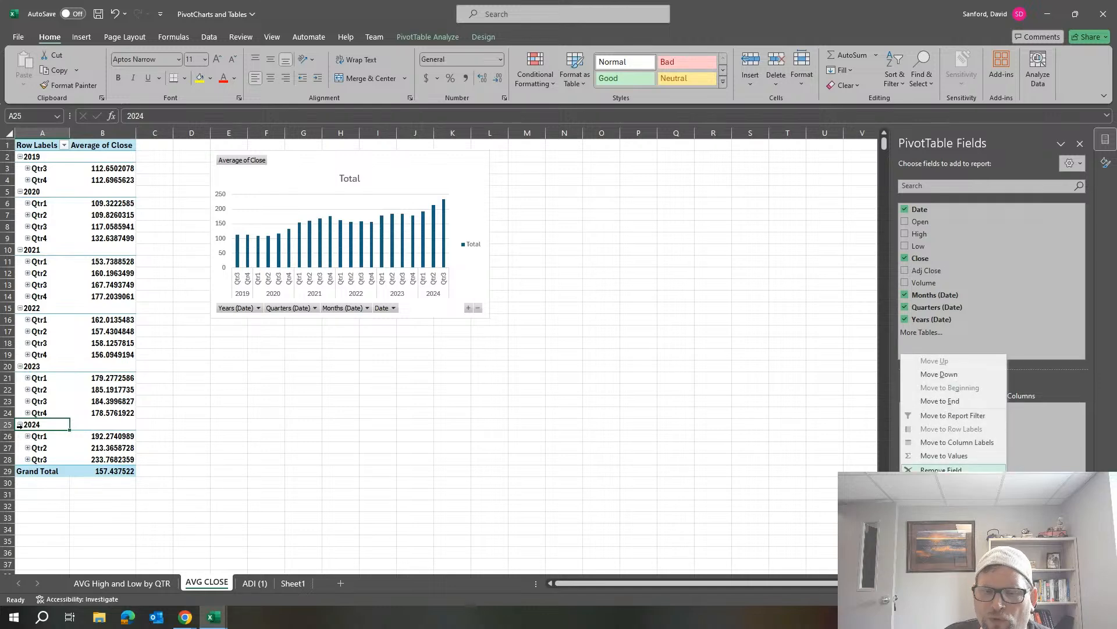
pyautogui.click(941, 469)
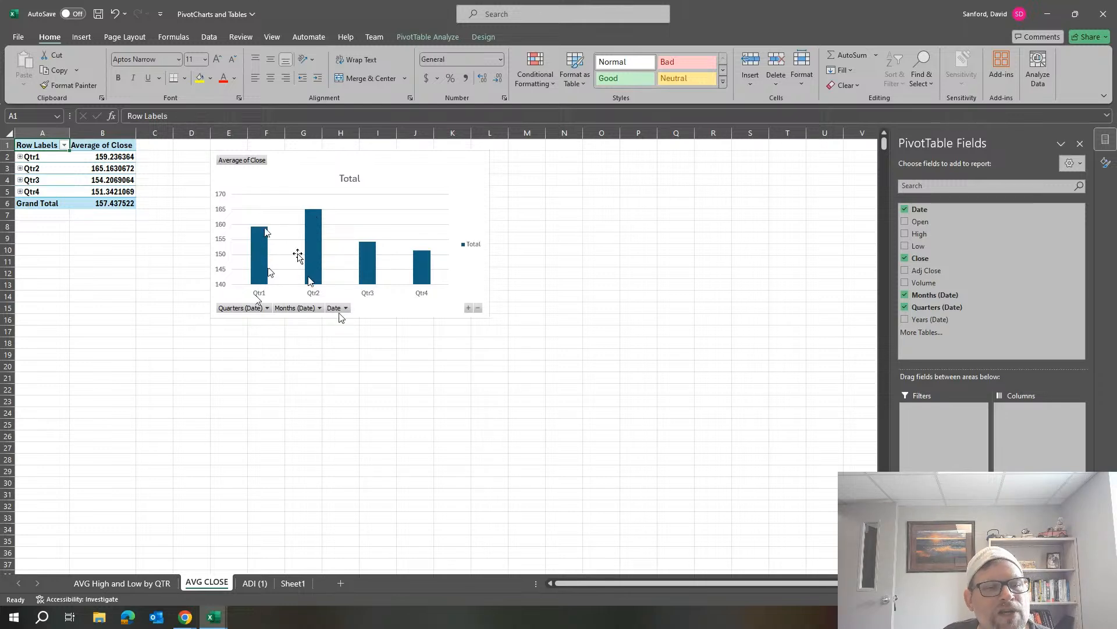
pyautogui.moveTo(314, 244)
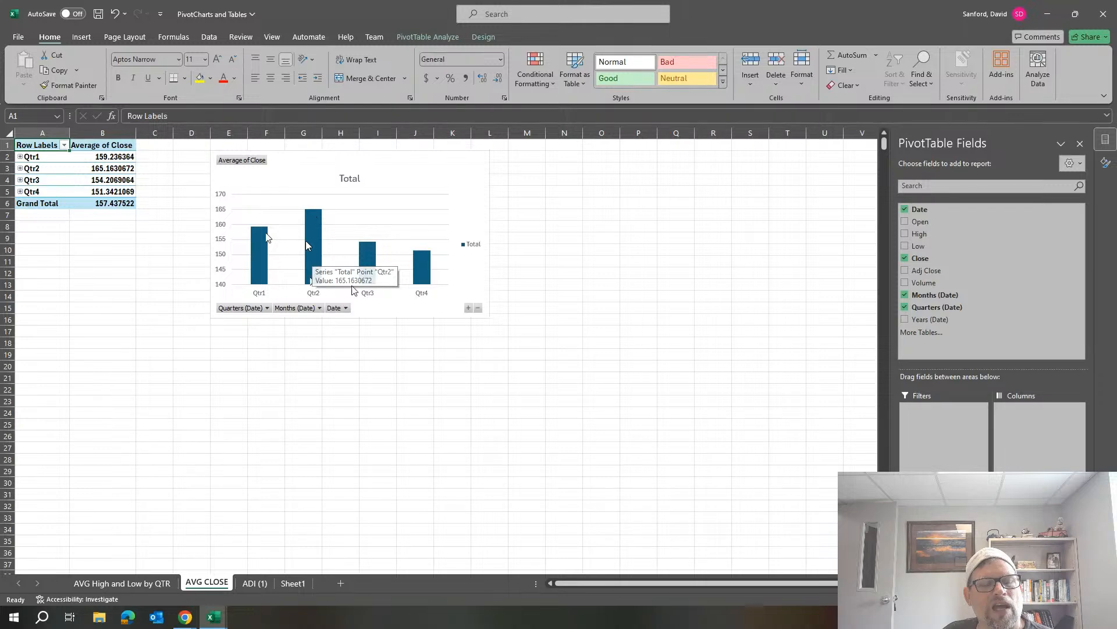
# Delete the PivotChart's legend and change the chart title to "Avg Closing Value by QTR".
pyautogui.click(478, 246)
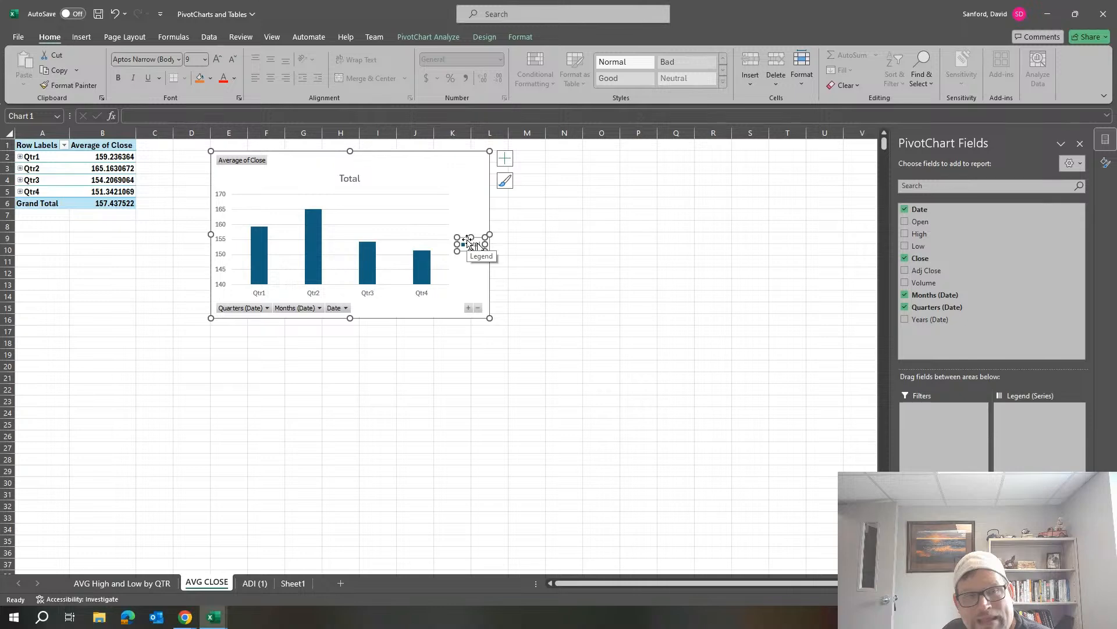
pyautogui.press('Delete')
pyautogui.click(347, 176)
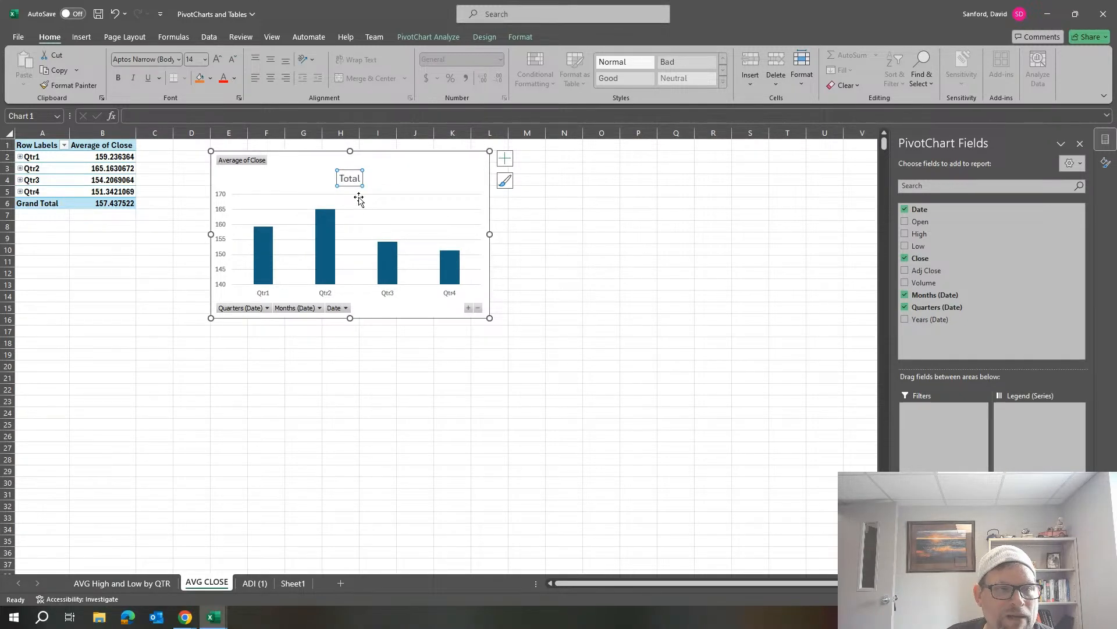
pyautogui.doubleClick(354, 181)
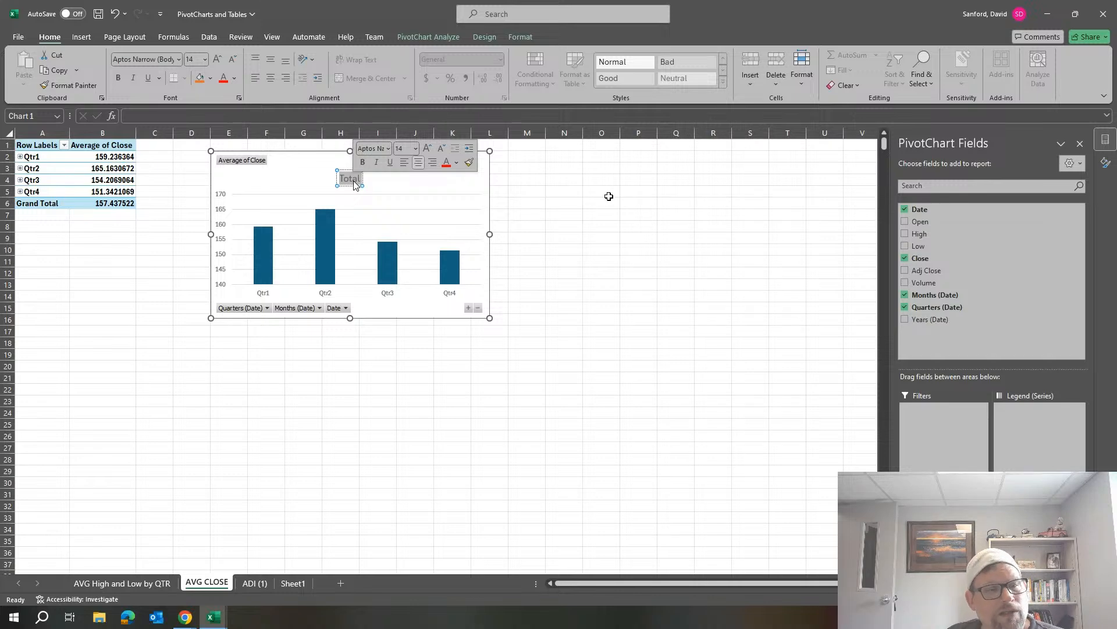
pyautogui.write('Av')
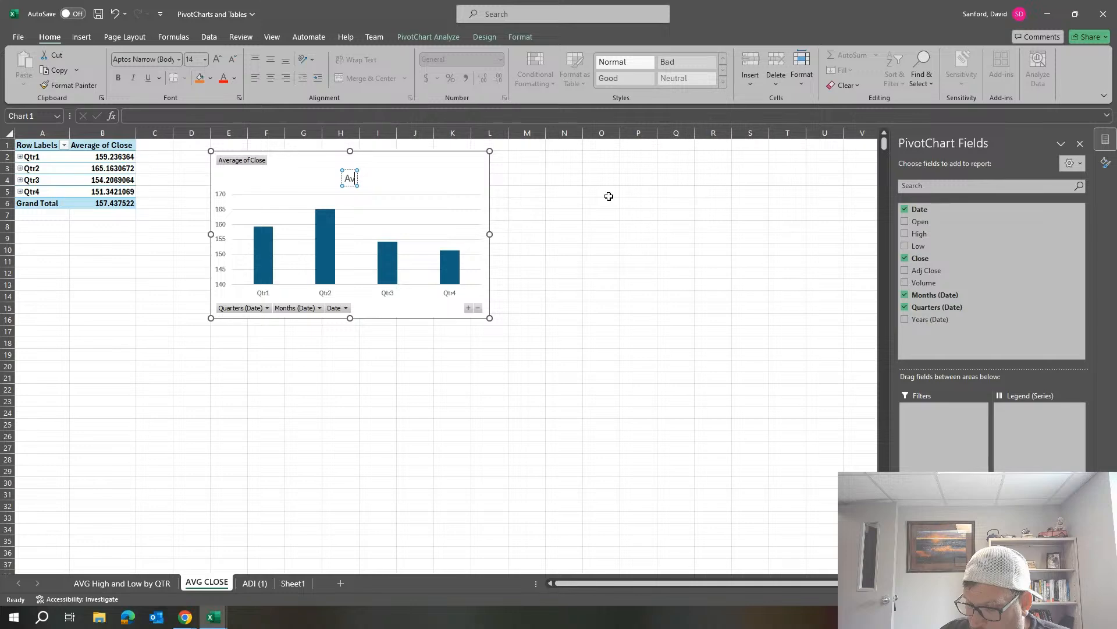
pyautogui.write('g Cl')
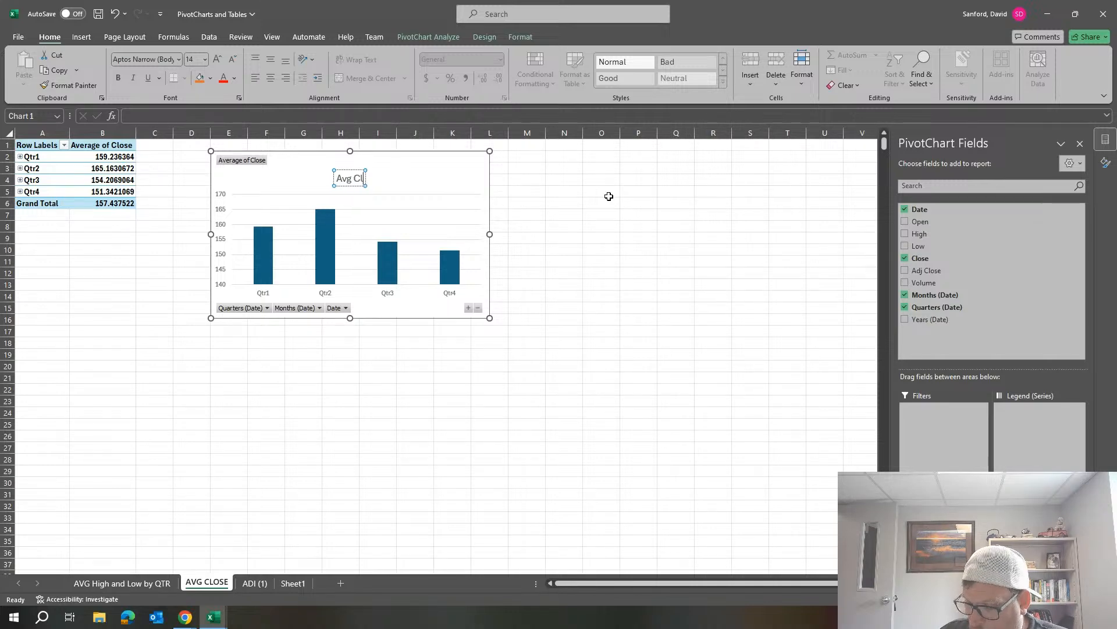
pyautogui.write('osing Valu')
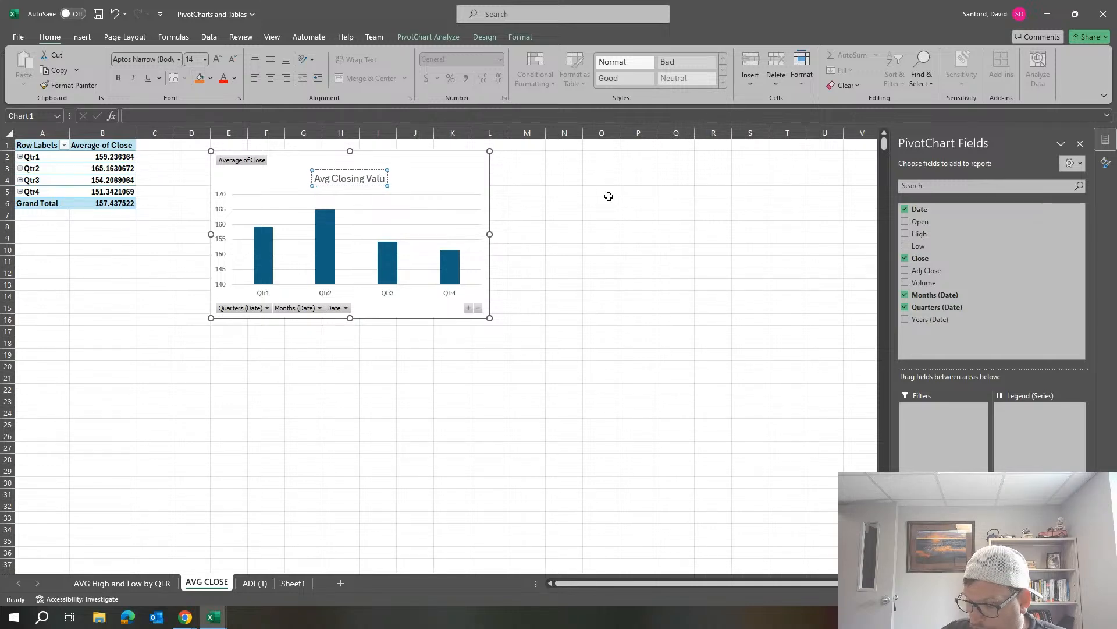
pyautogui.write('e by QTR')
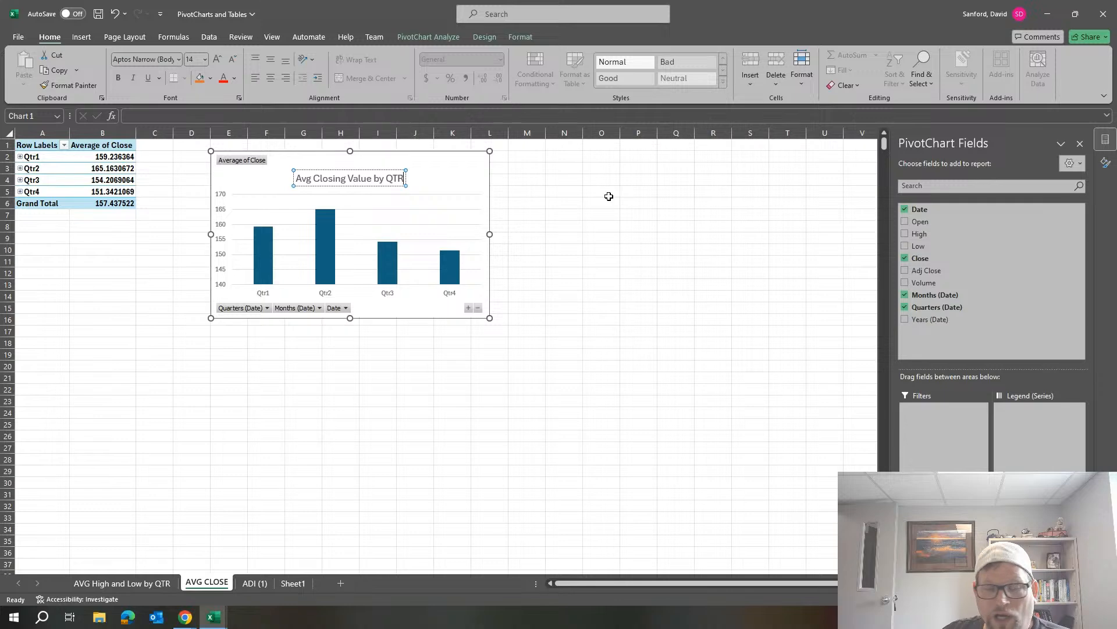
pyautogui.click(390, 294)
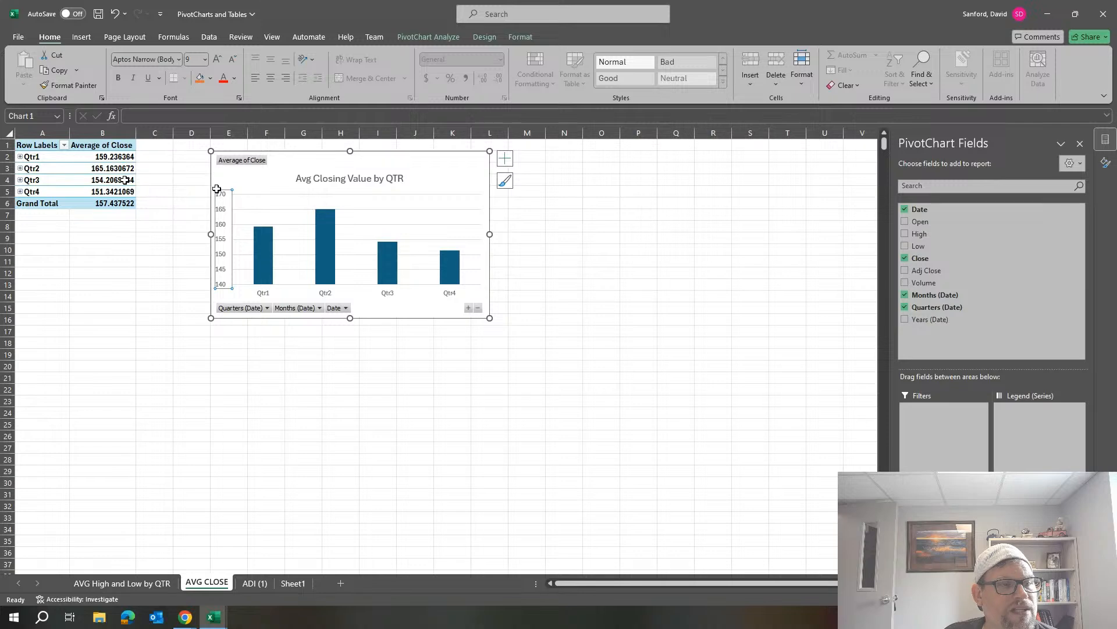
# Apply the Accounting number format with dollar signs to the Average of Close values in B2:B6.
pyautogui.click(121, 179)
pyautogui.moveTo(118, 156); pyautogui.dragTo(115, 199)
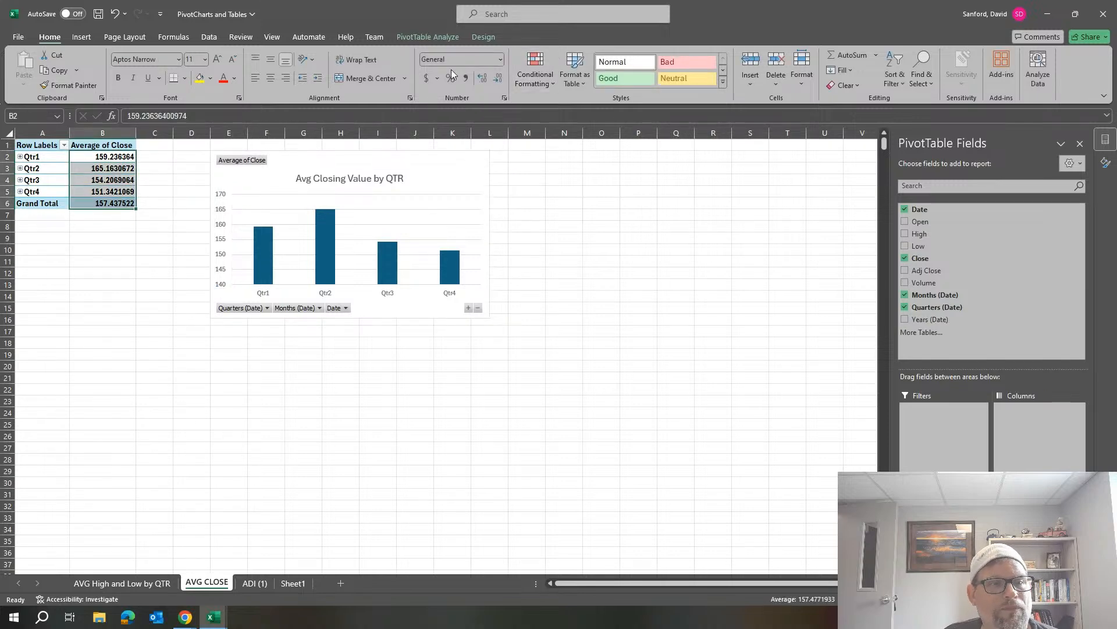
pyautogui.click(426, 78)
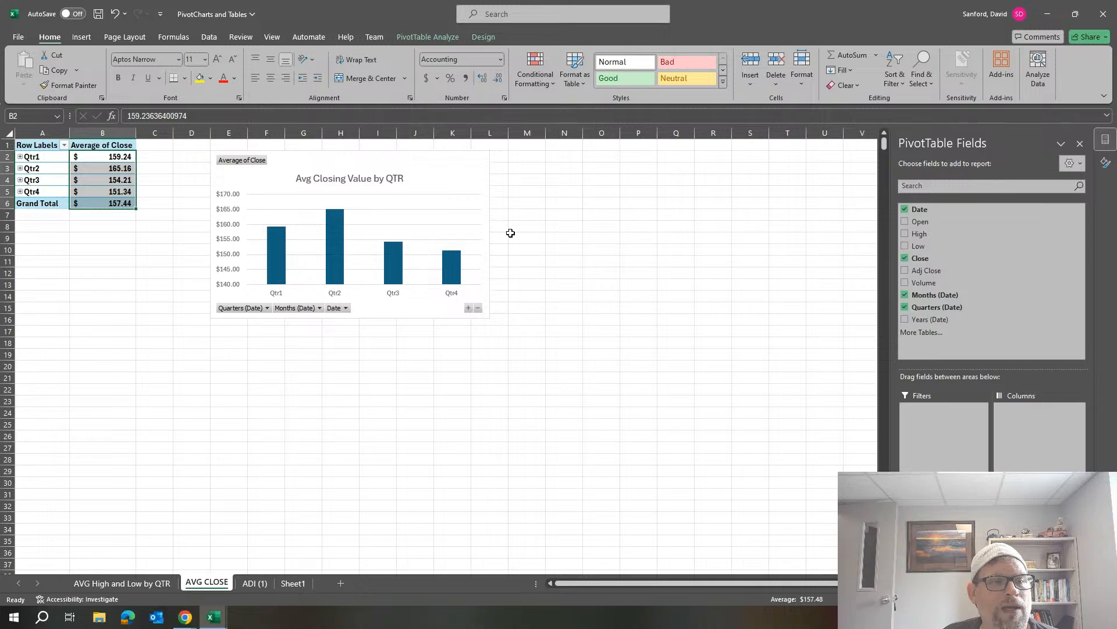
# Apply the last chart style in the gallery, with shaded columns and a bold title, to the PivotChart.
pyautogui.click(449, 187)
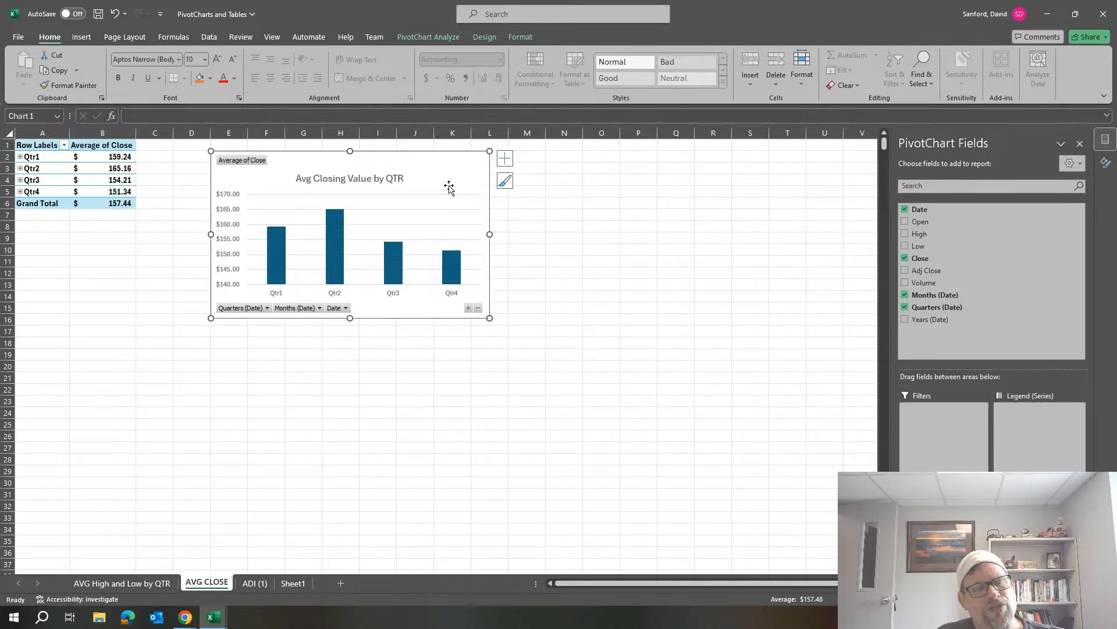
pyautogui.click(506, 185)
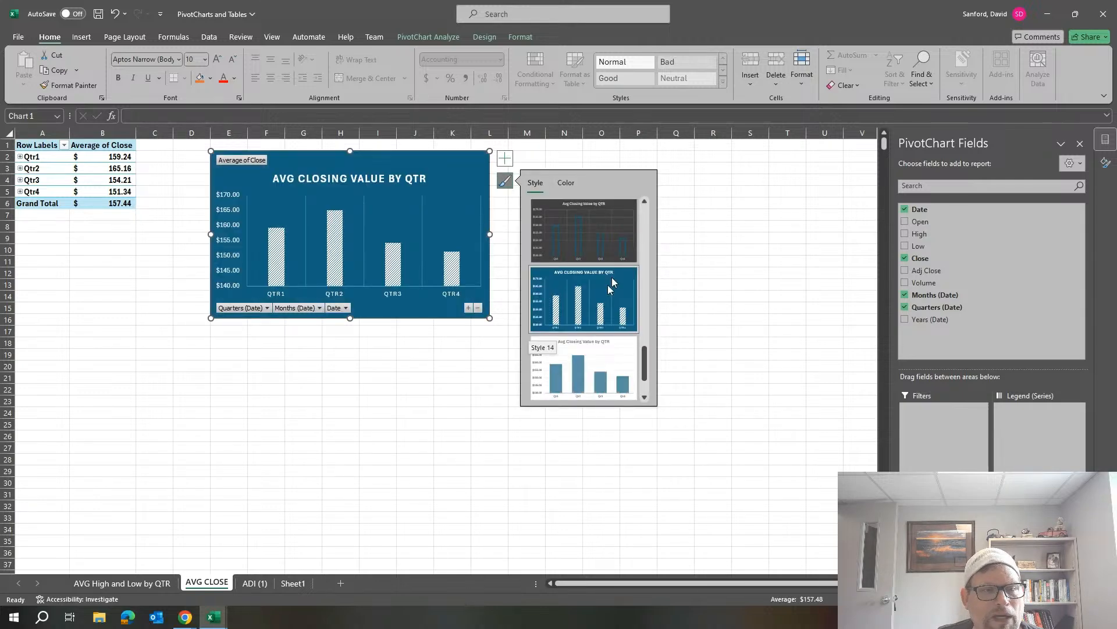
pyautogui.scroll(2, 612, 283)
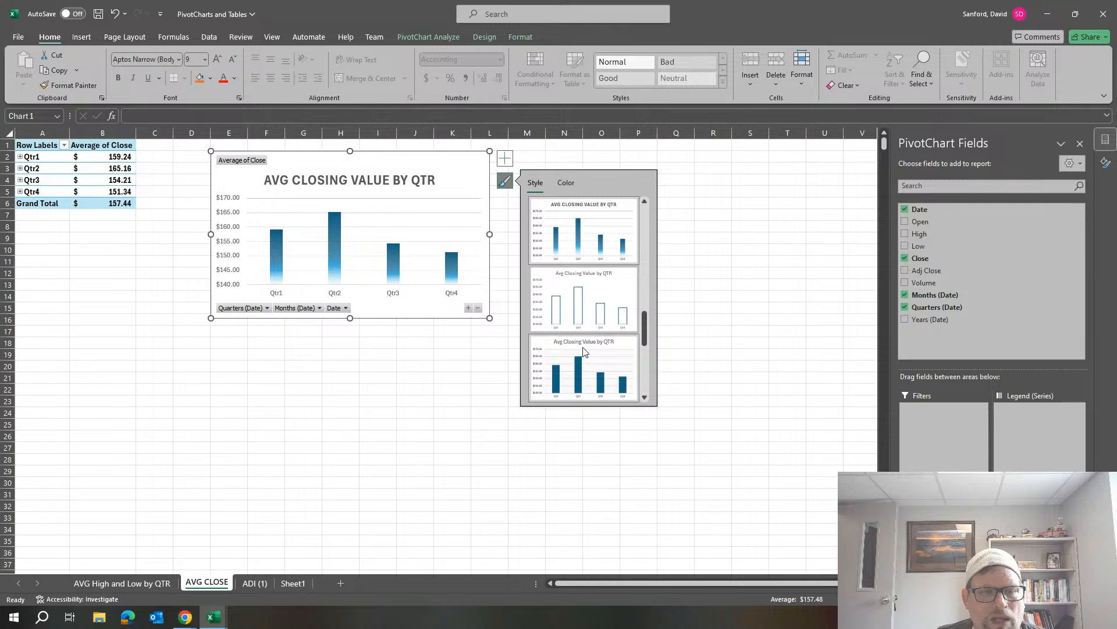
pyautogui.scroll(-2, 587, 351)
pyautogui.click(596, 288)
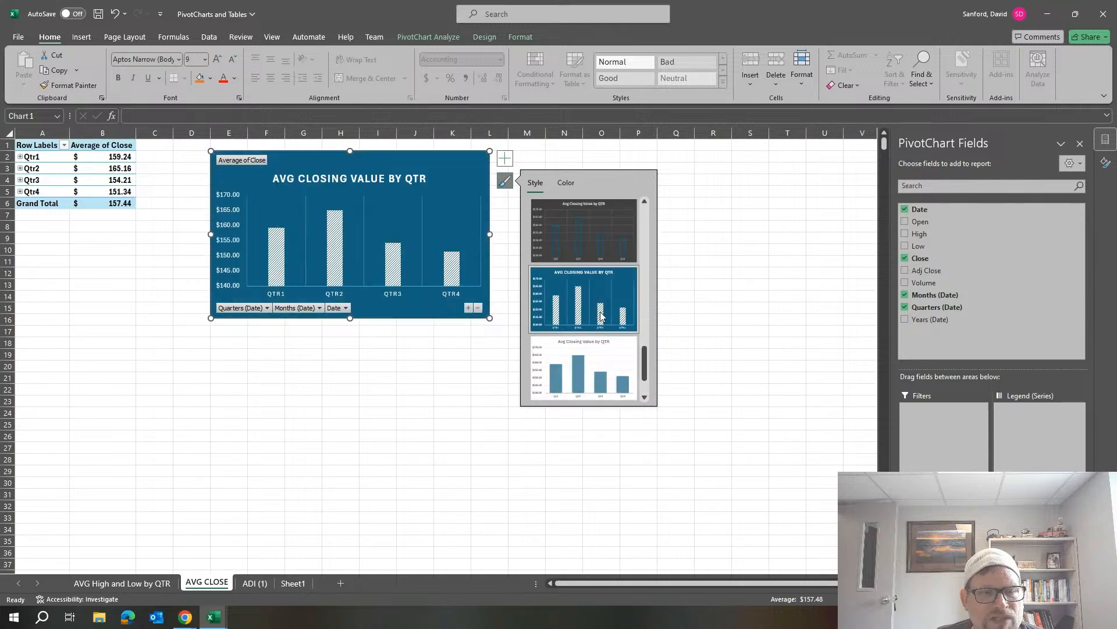
pyautogui.scroll(-1, 596, 291)
pyautogui.click(605, 382)
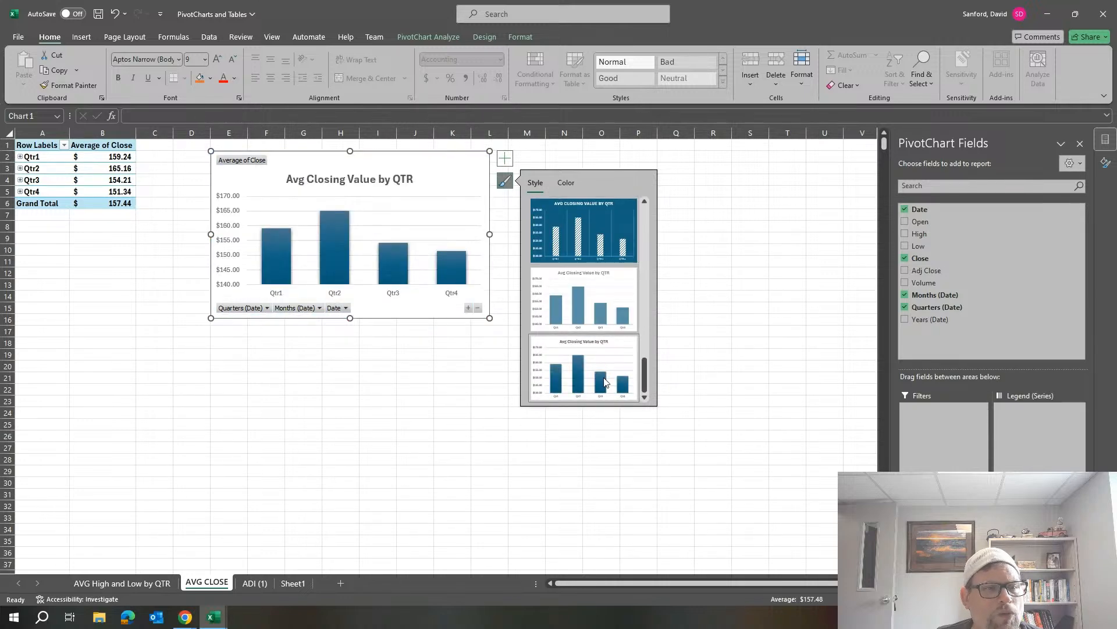
# Try the fourth Colorful palette, which starts with green, on the PivotChart.
pyautogui.click(566, 182)
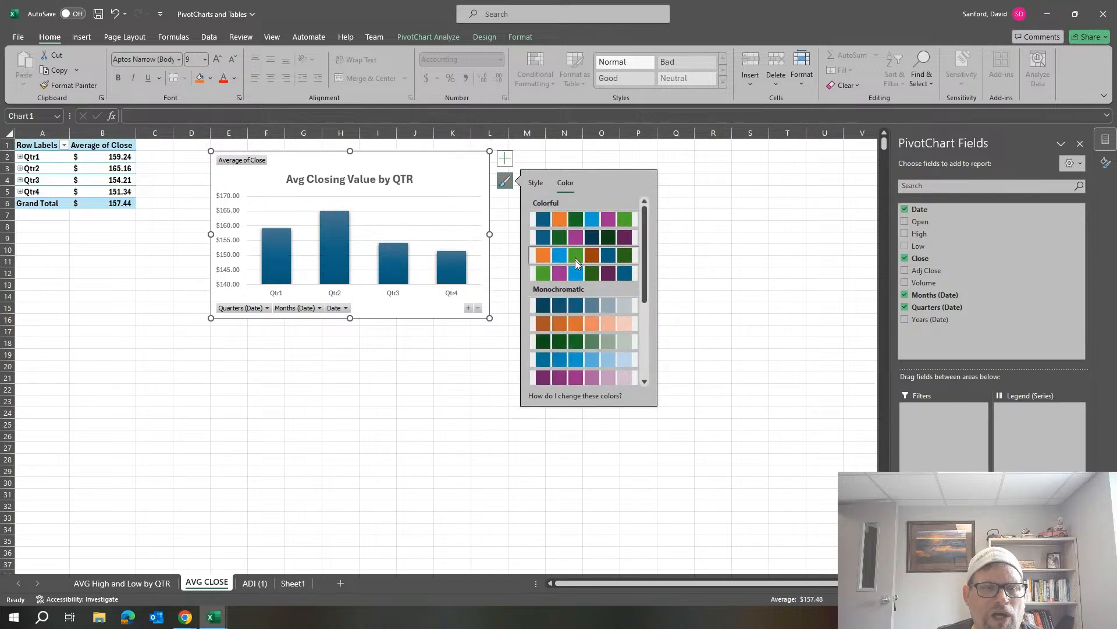
pyautogui.click(575, 274)
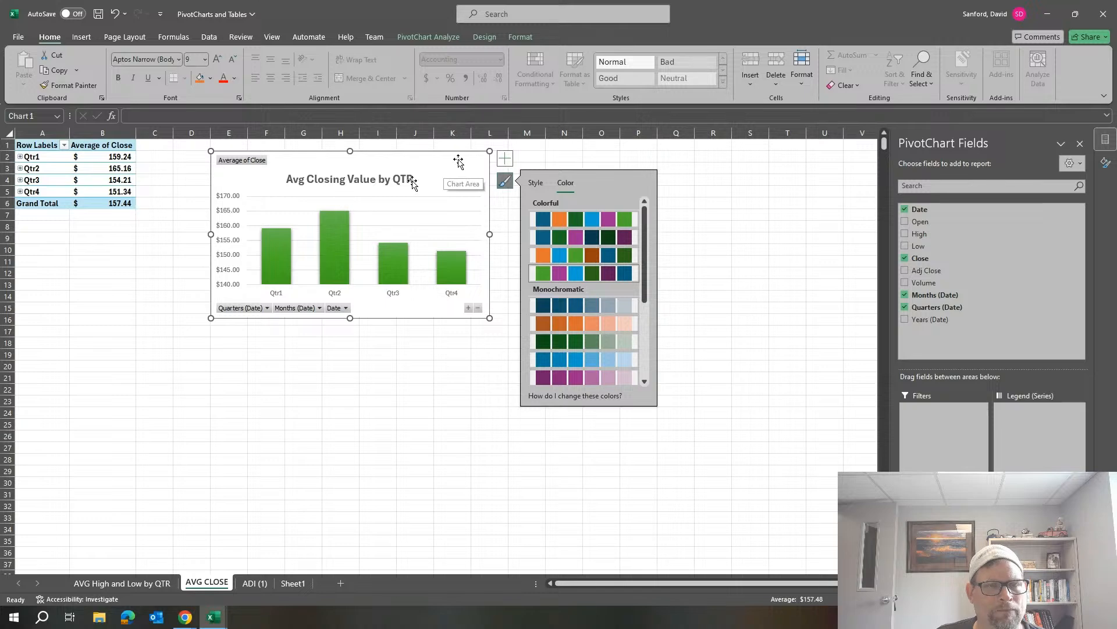
pyautogui.click(537, 184)
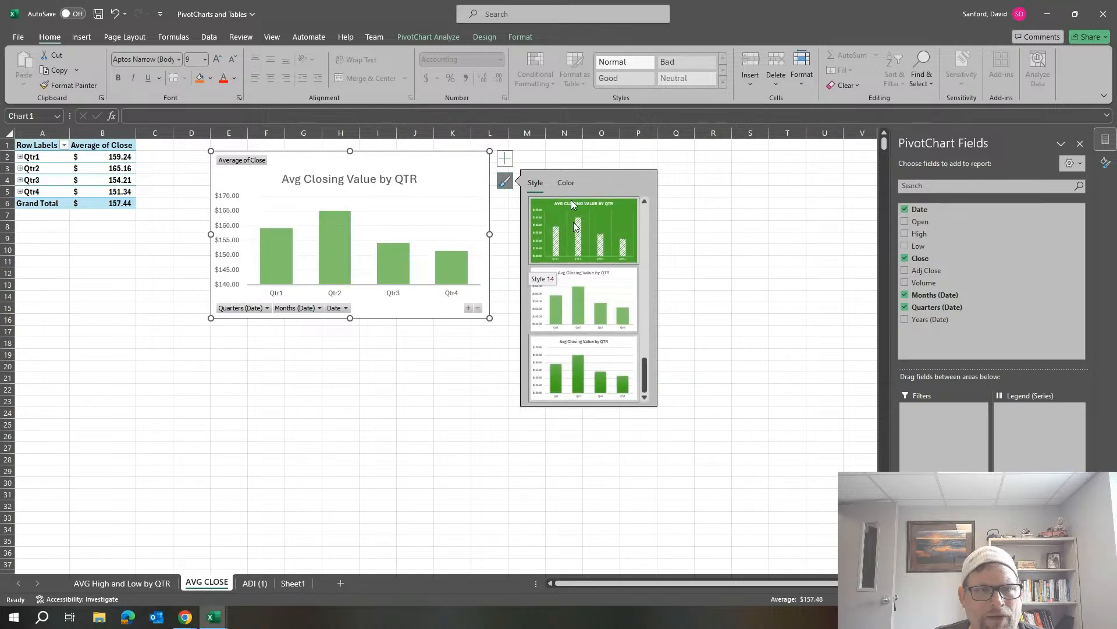
# Recolor the PivotChart with the first Colorful palette, which starts with dark blue, and deselect the chart.
pyautogui.click(568, 183)
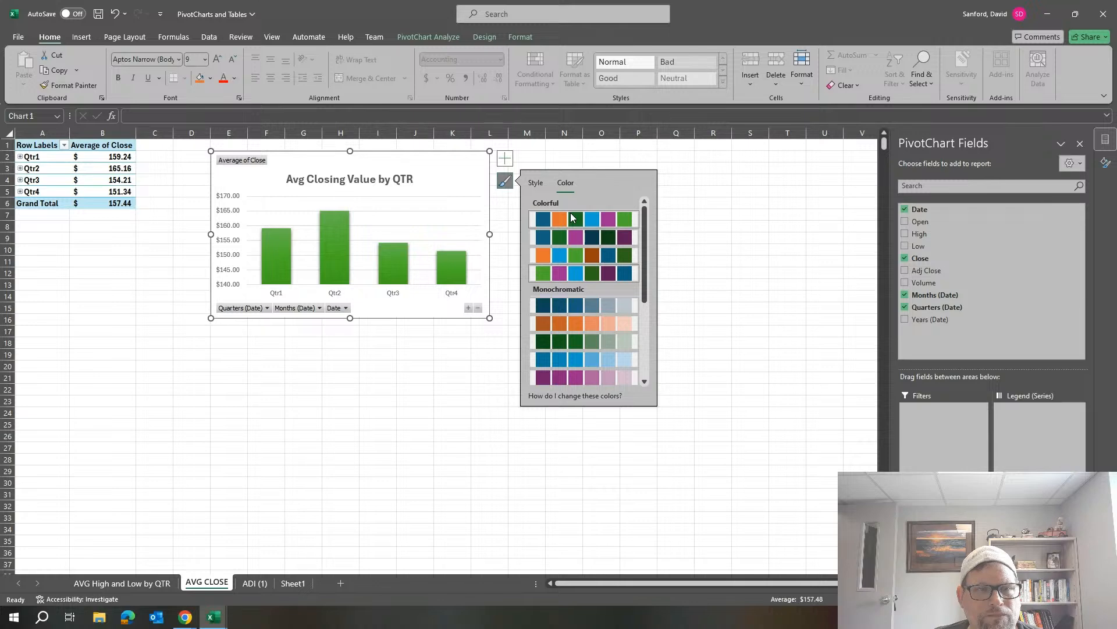
pyautogui.click(574, 218)
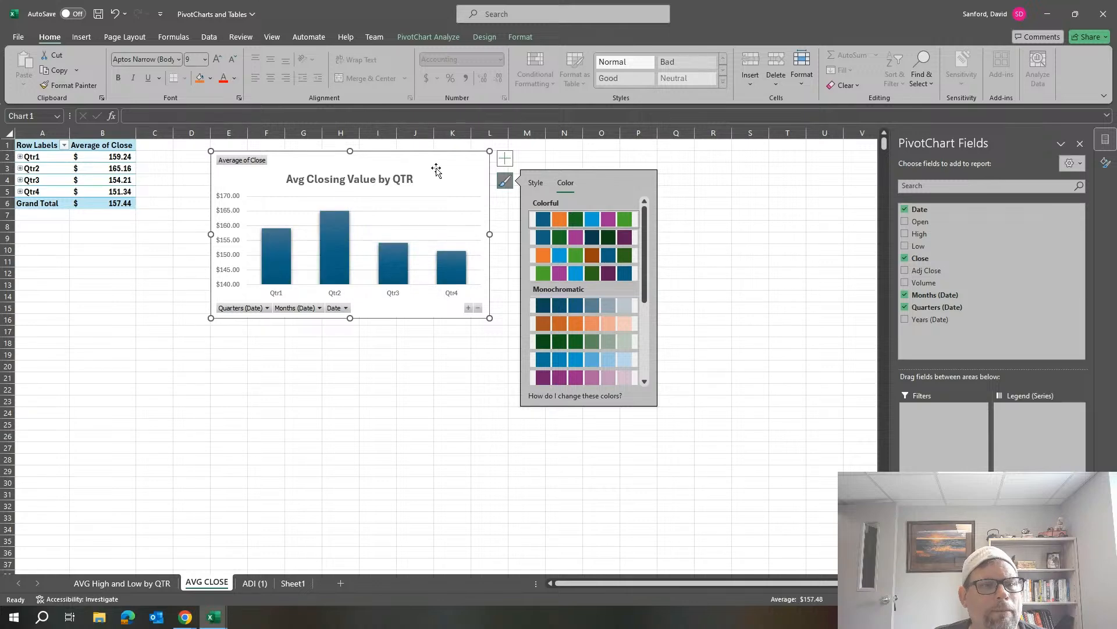
pyautogui.click(706, 166)
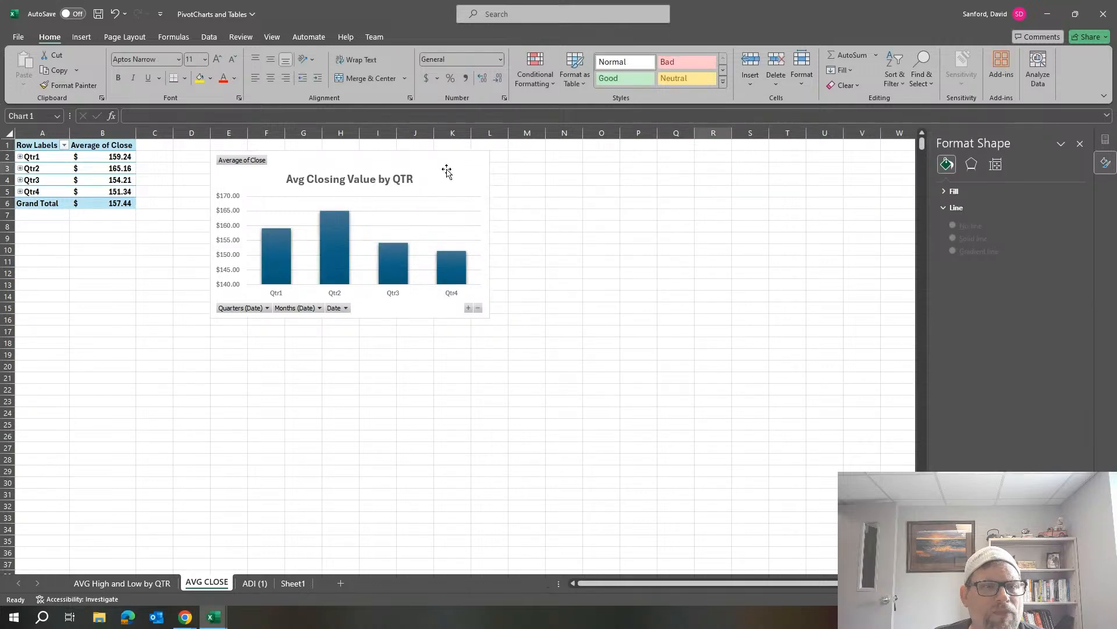
# Fill the PivotChart's chart area with the From Center gradient from the light variations.
pyautogui.rightClick(445, 168)
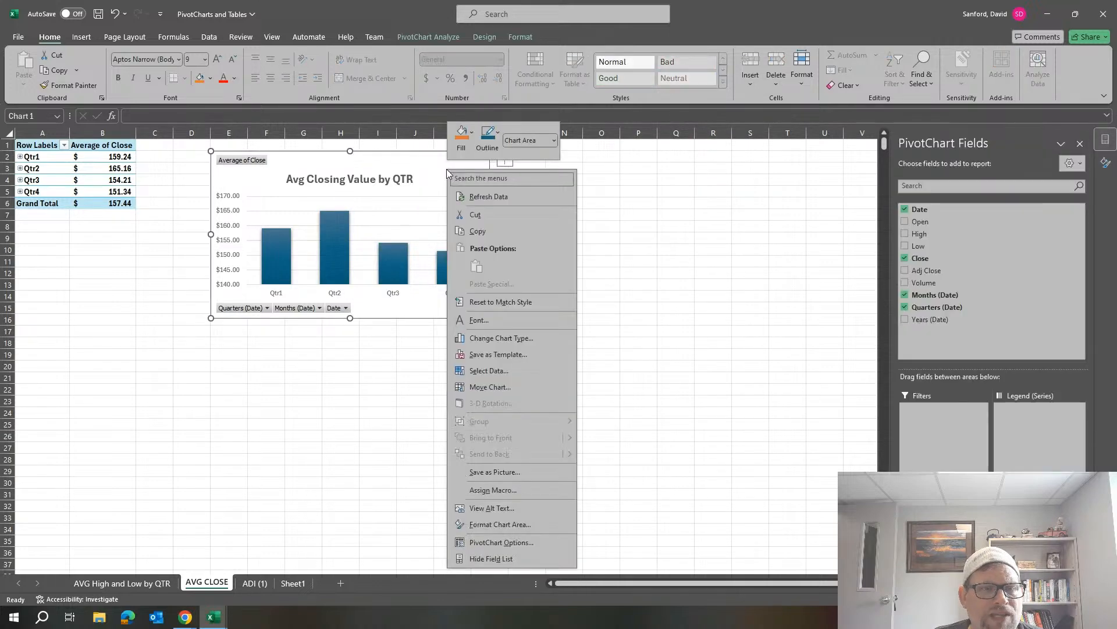
pyautogui.click(462, 138)
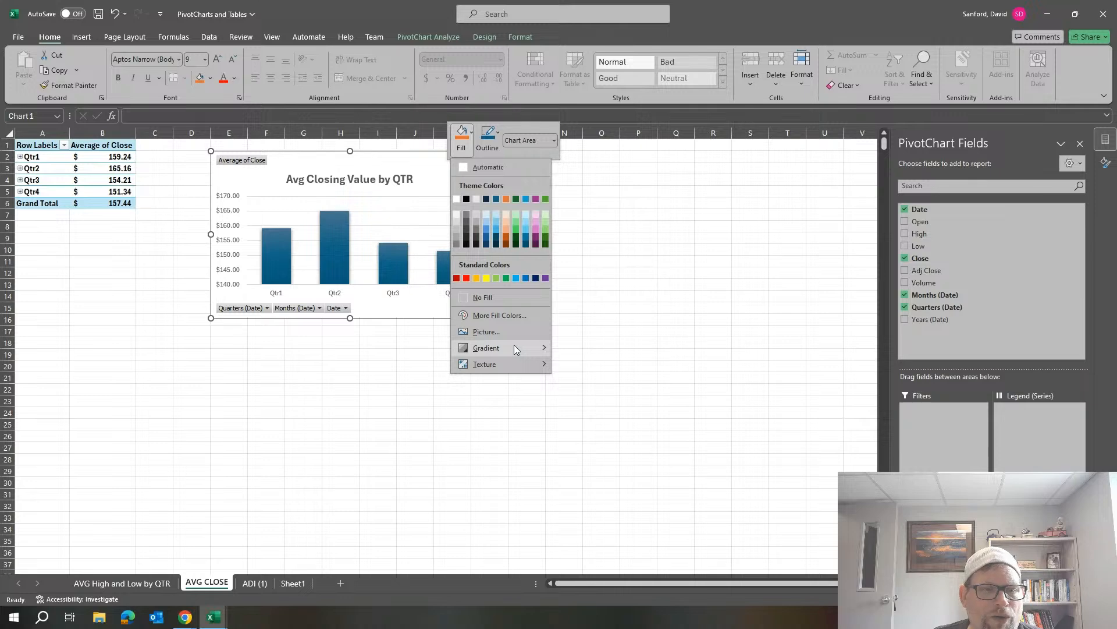
pyautogui.moveTo(535, 349)
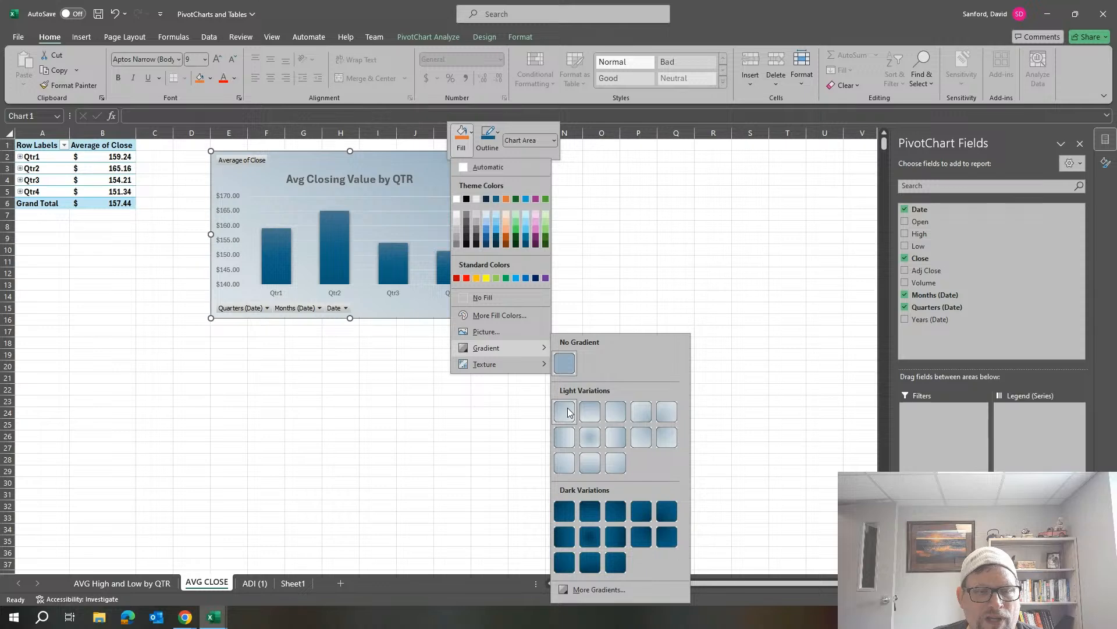
pyautogui.click(593, 438)
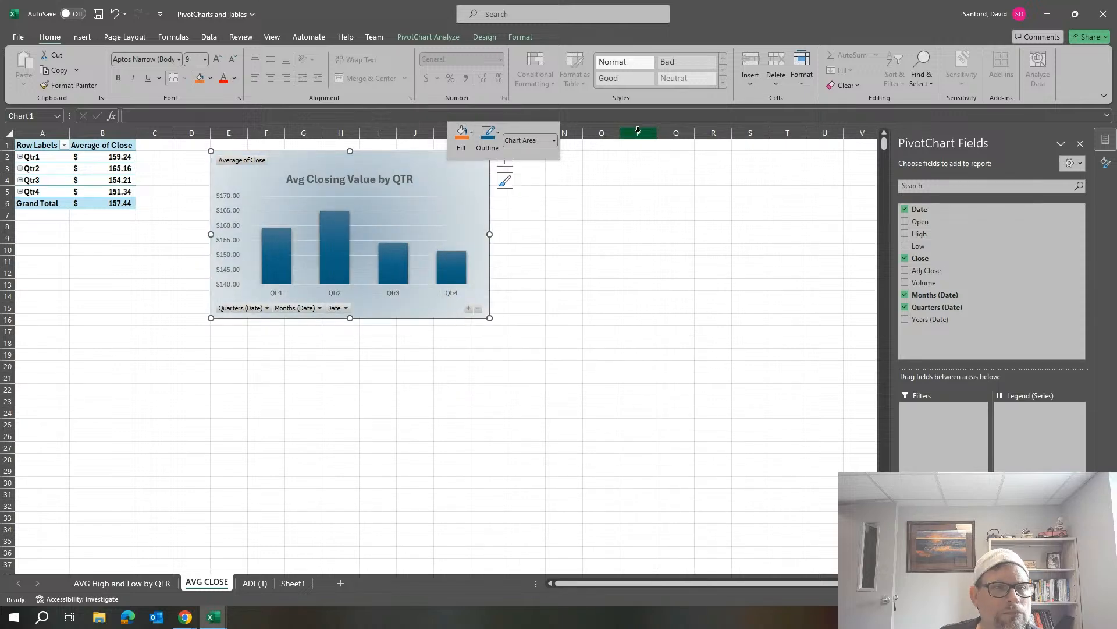
pyautogui.click(395, 176)
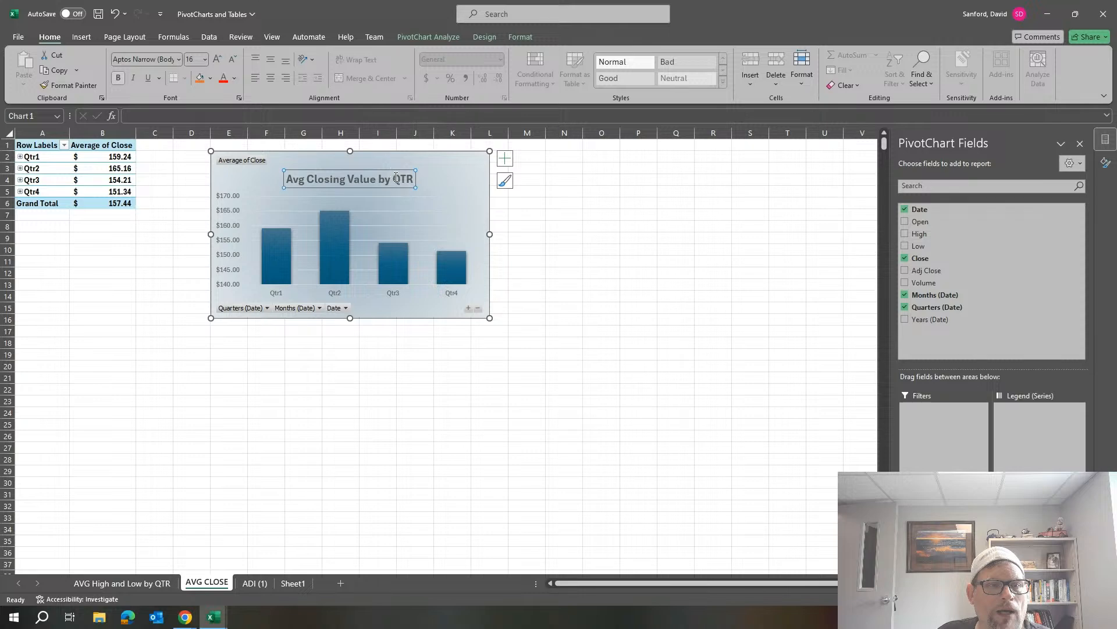
pyautogui.rightClick(396, 180)
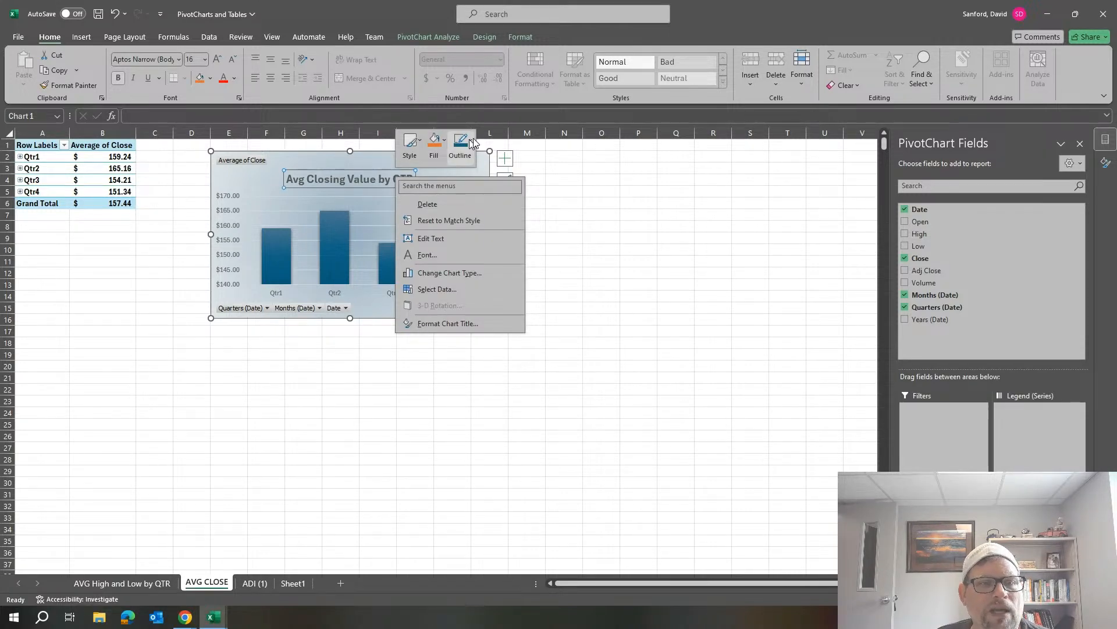
pyautogui.click(409, 144)
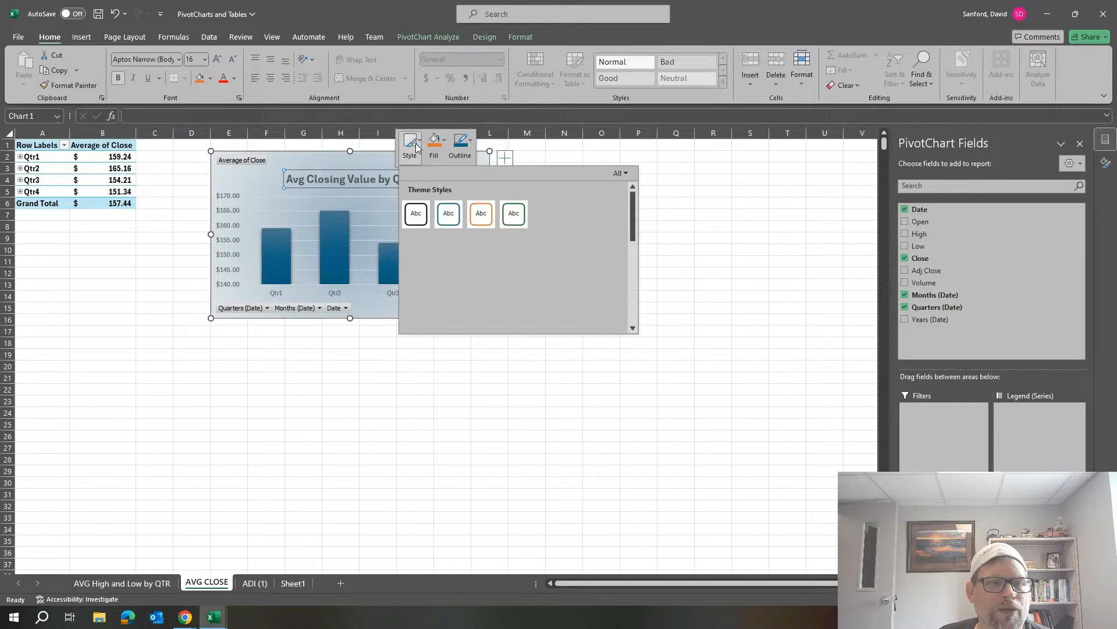
pyautogui.click(406, 153)
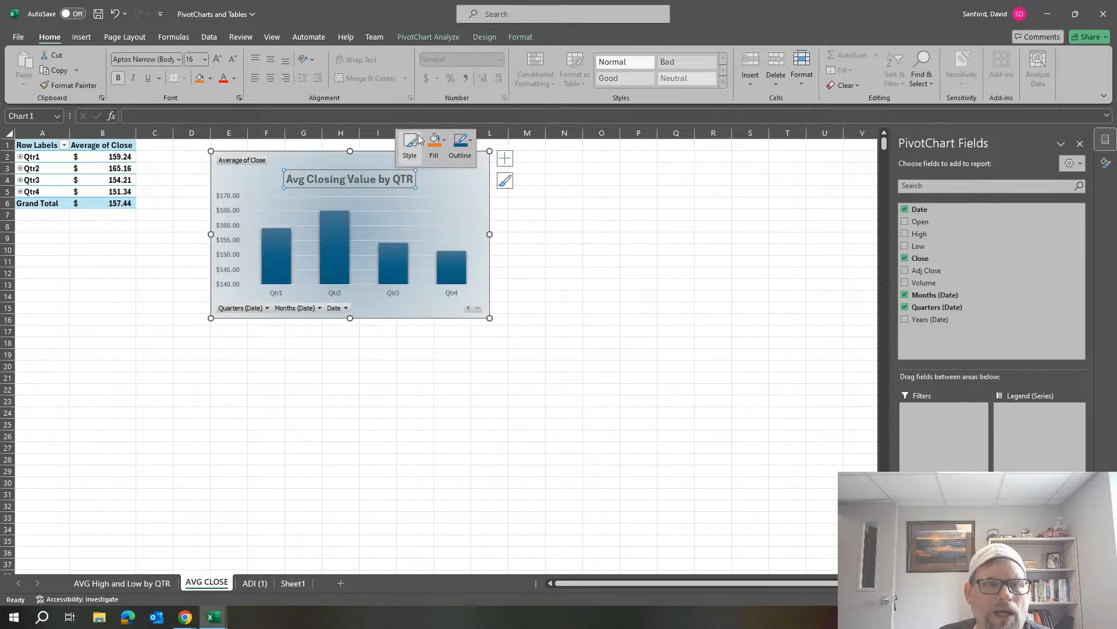
# Add a text shadow in a dark blue theme color to the chart title Avg Closing Value by QTR.
pyautogui.rightClick(386, 186)
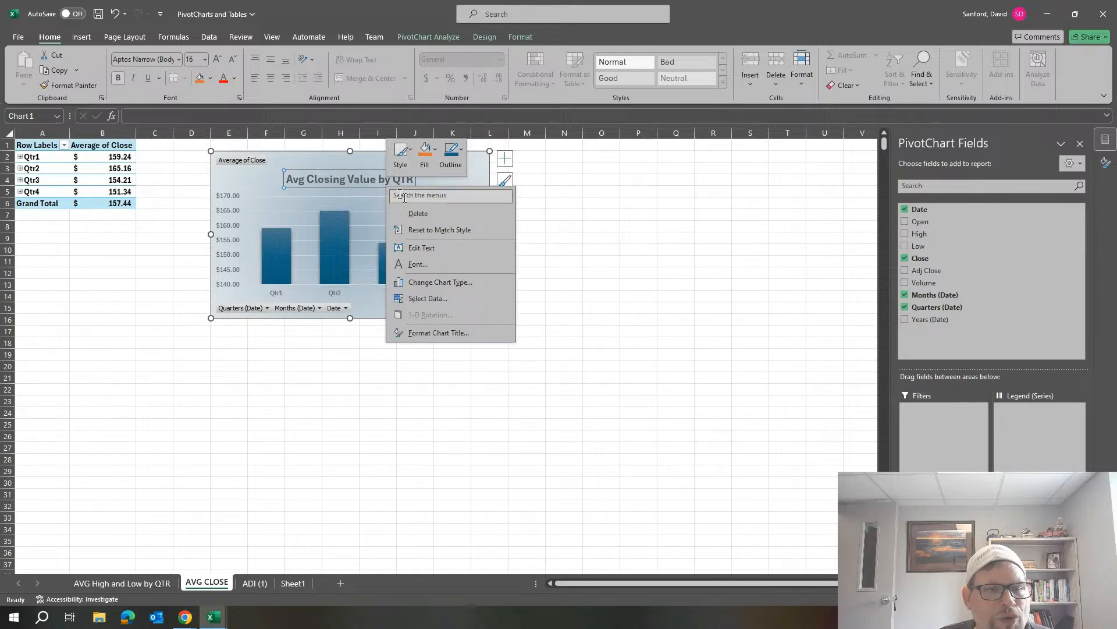
pyautogui.click(442, 334)
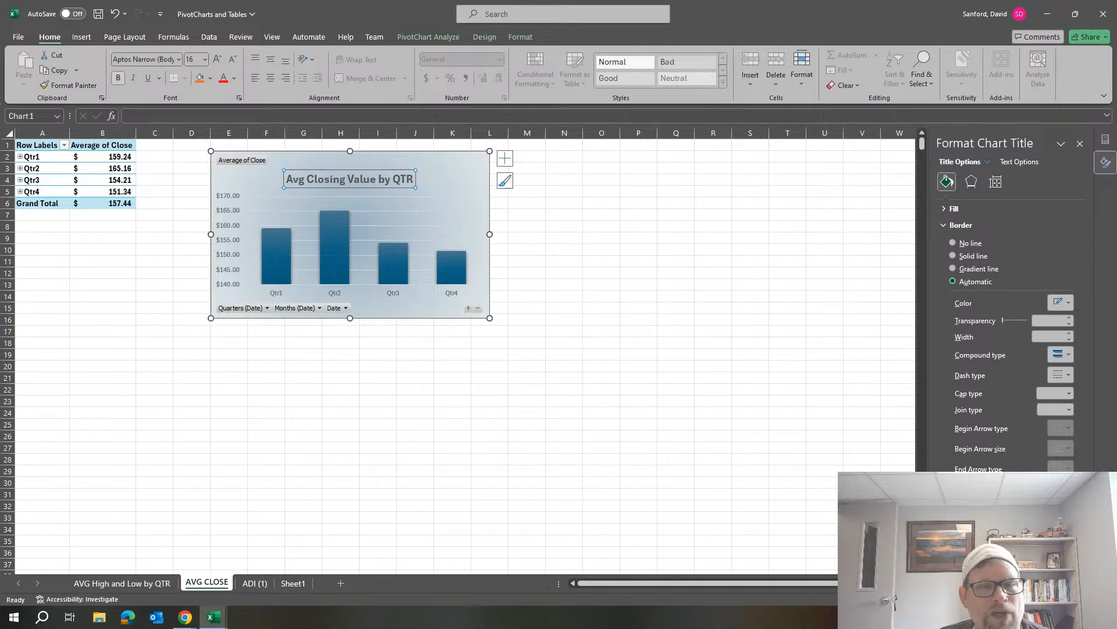
pyautogui.click(1015, 164)
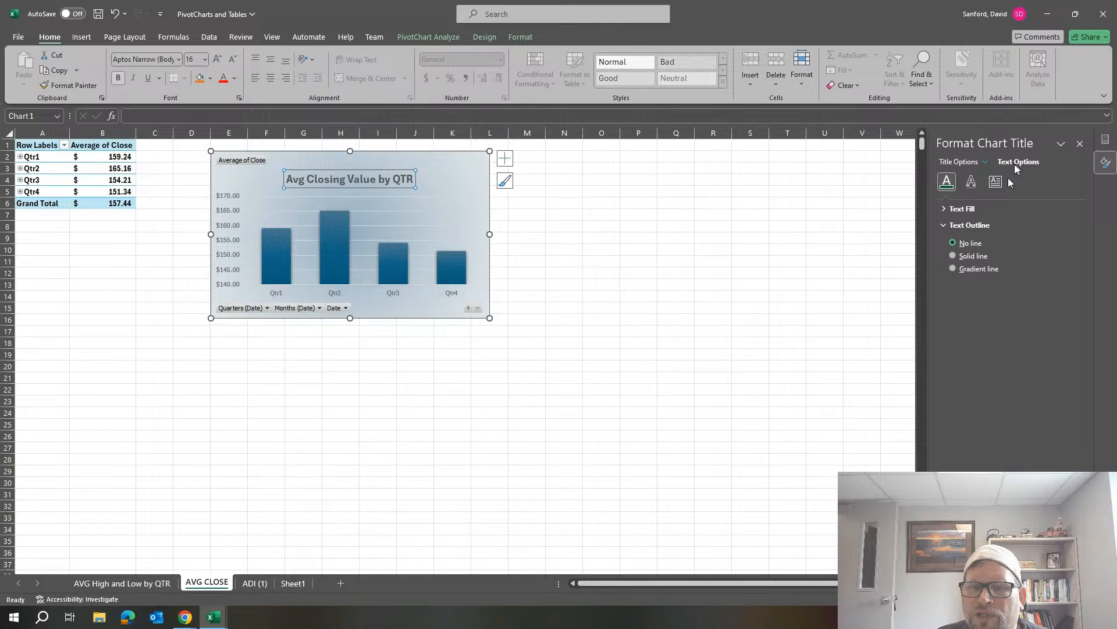
pyautogui.click(945, 209)
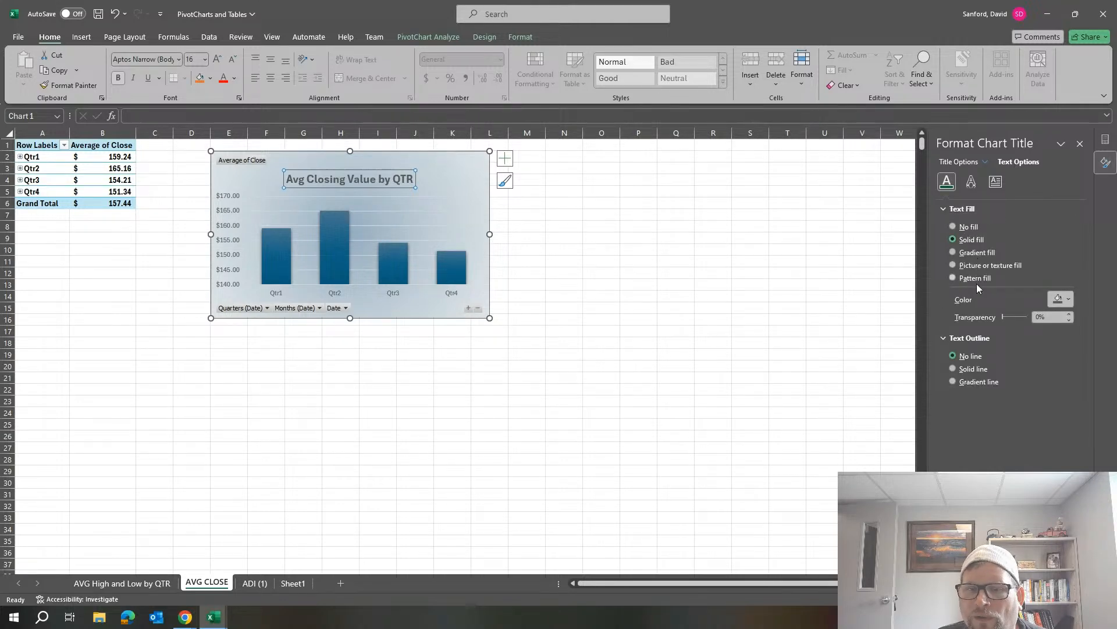
pyautogui.click(970, 183)
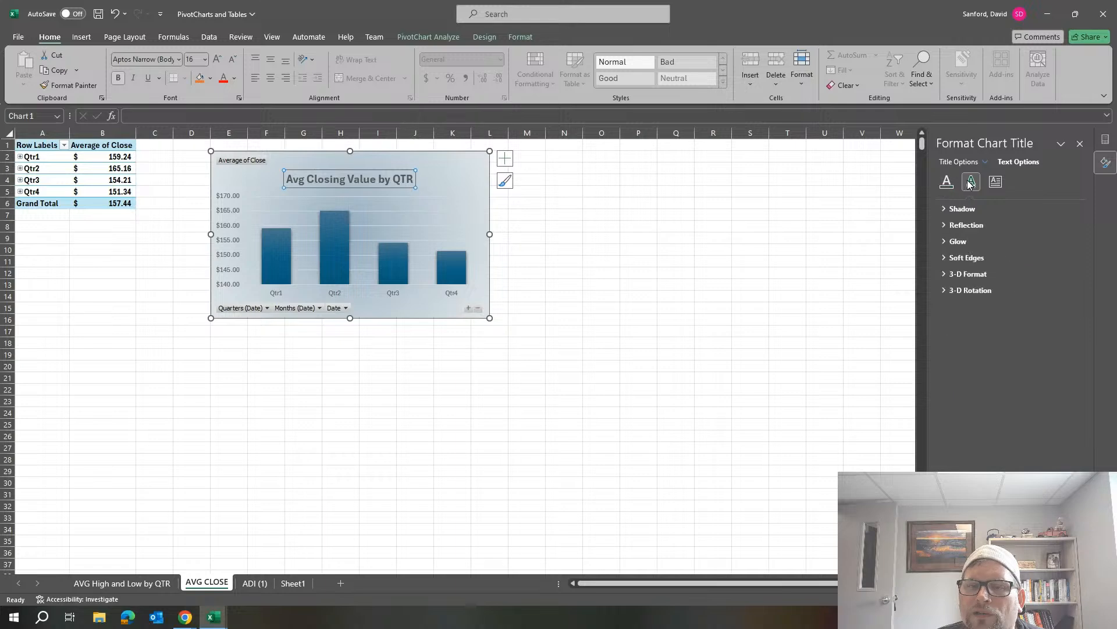
pyautogui.click(959, 208)
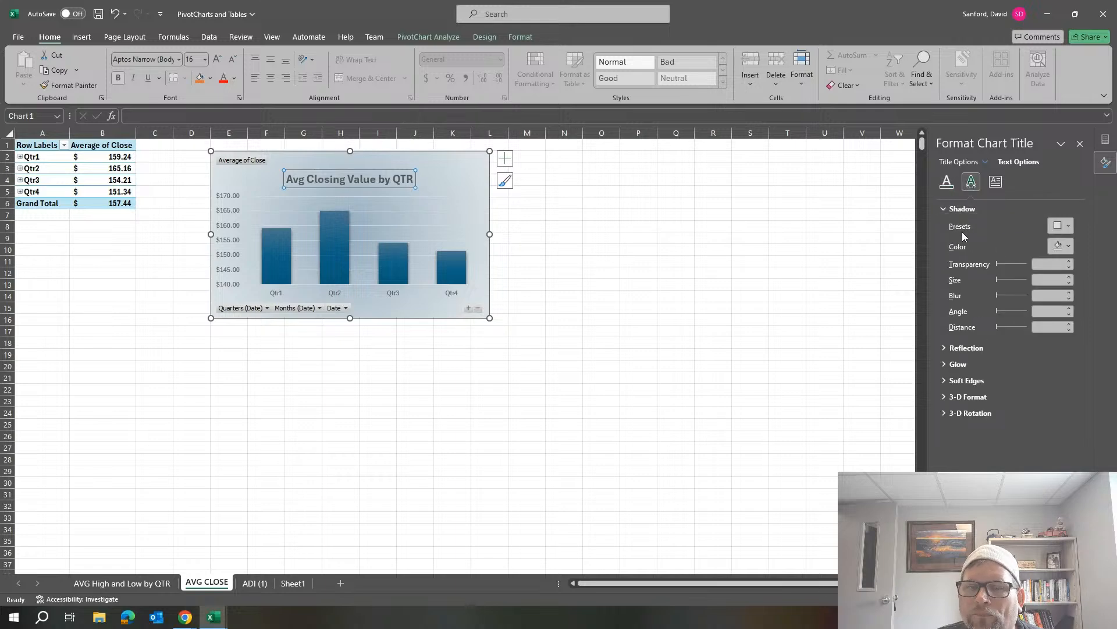
pyautogui.click(1062, 246)
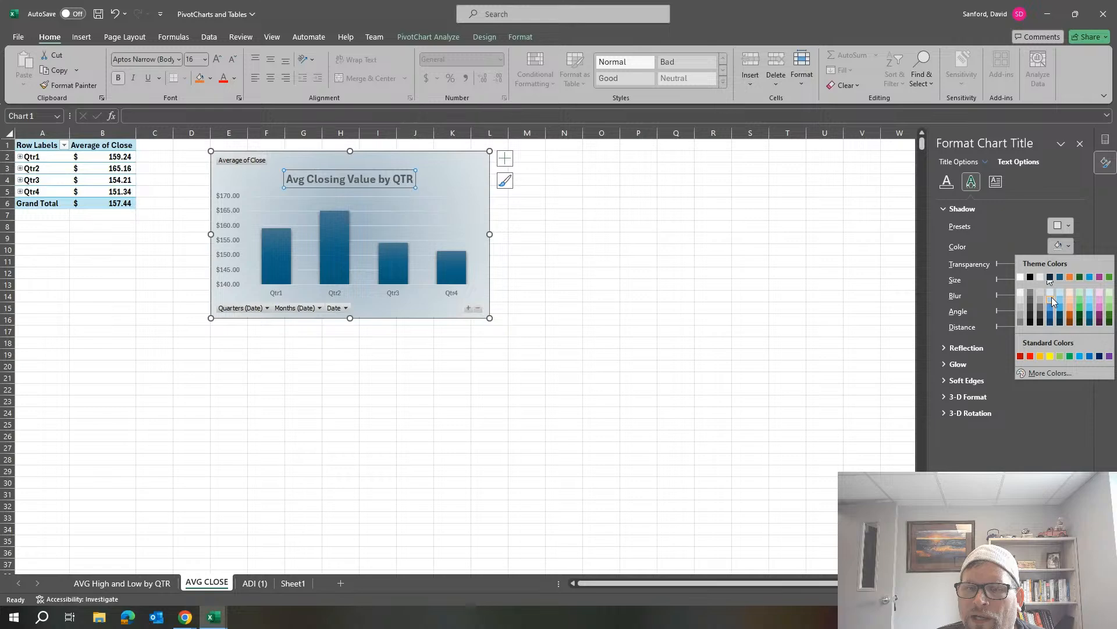
pyautogui.click(1050, 316)
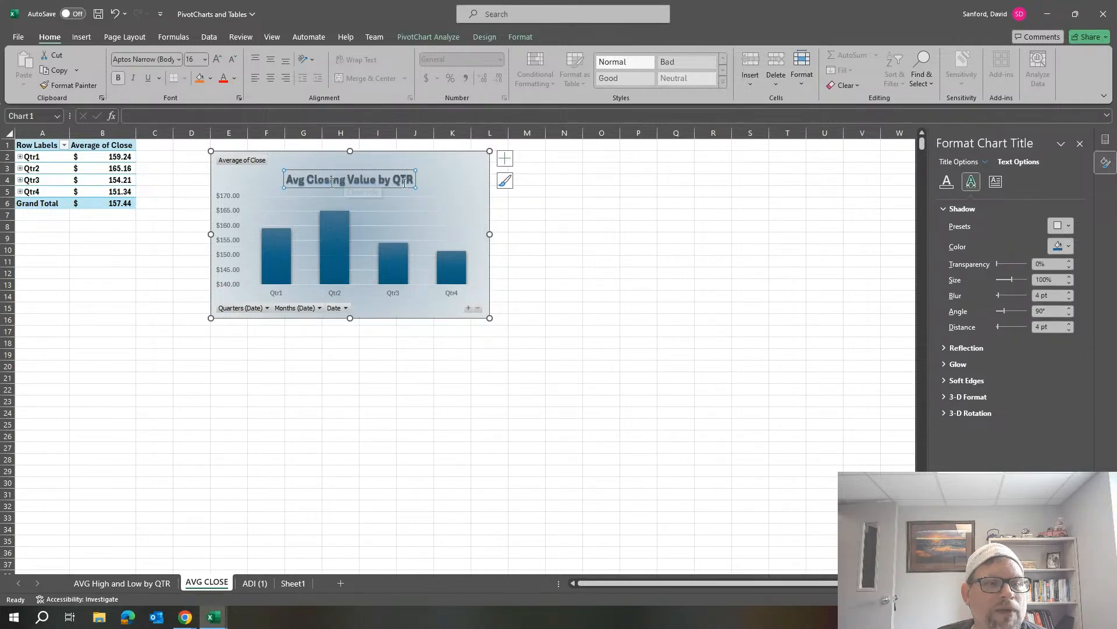
# Set the title shadow's blur to 7 pt, transparency to 10% and distance to 6 pt, and deselect the title.
pyautogui.click(1069, 293)
pyautogui.click(1070, 292)
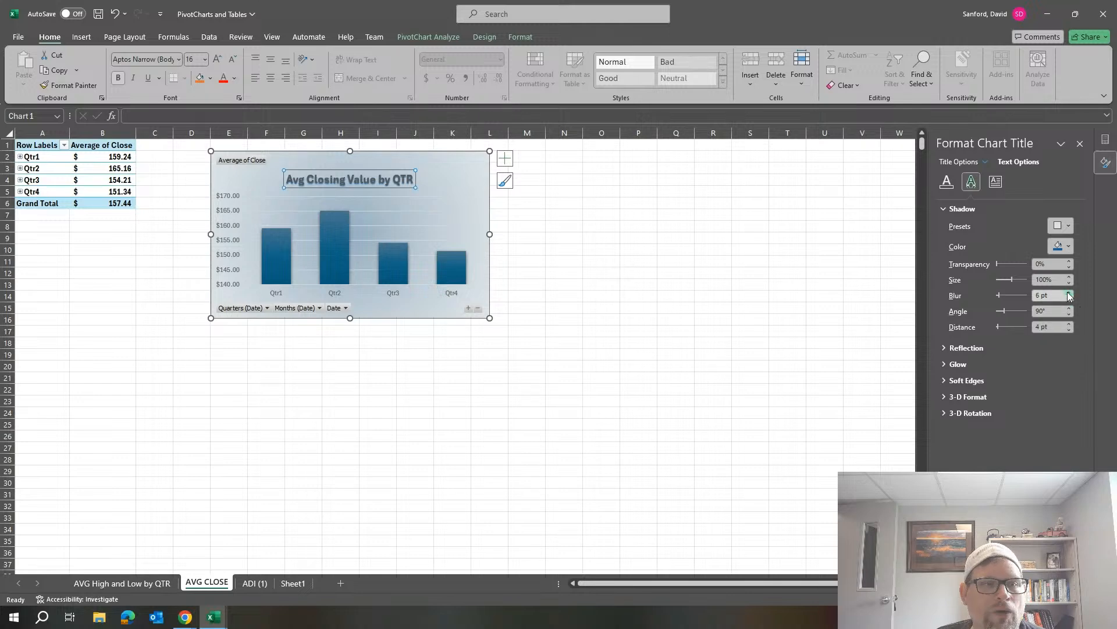
pyautogui.click(1069, 261)
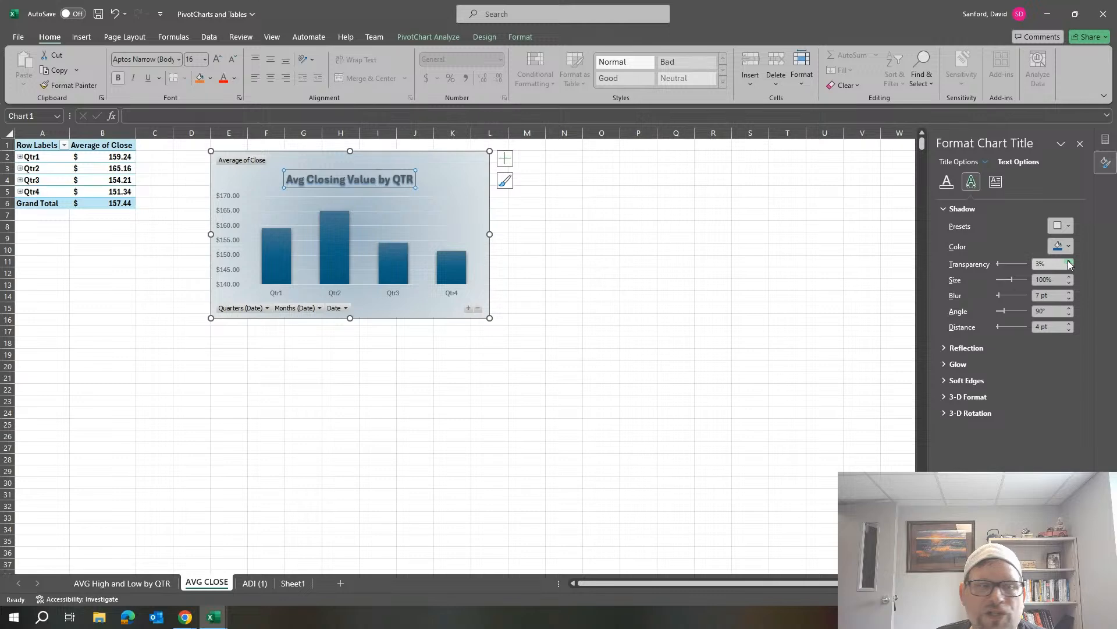
pyautogui.click(1069, 261)
pyautogui.click(1069, 261)
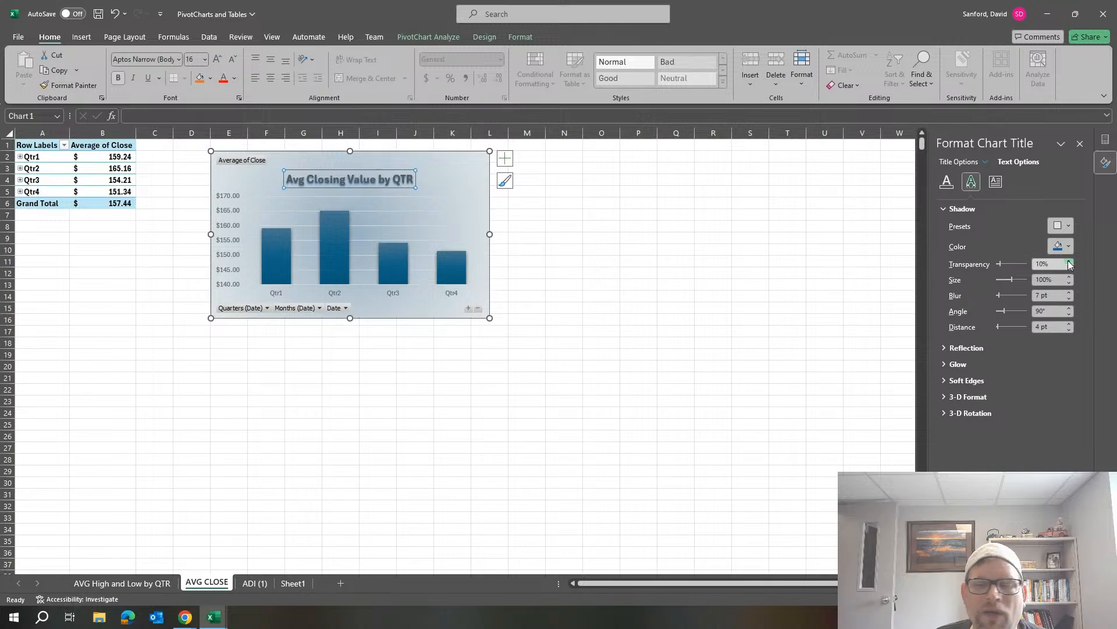
pyautogui.click(1069, 329)
pyautogui.click(1069, 329)
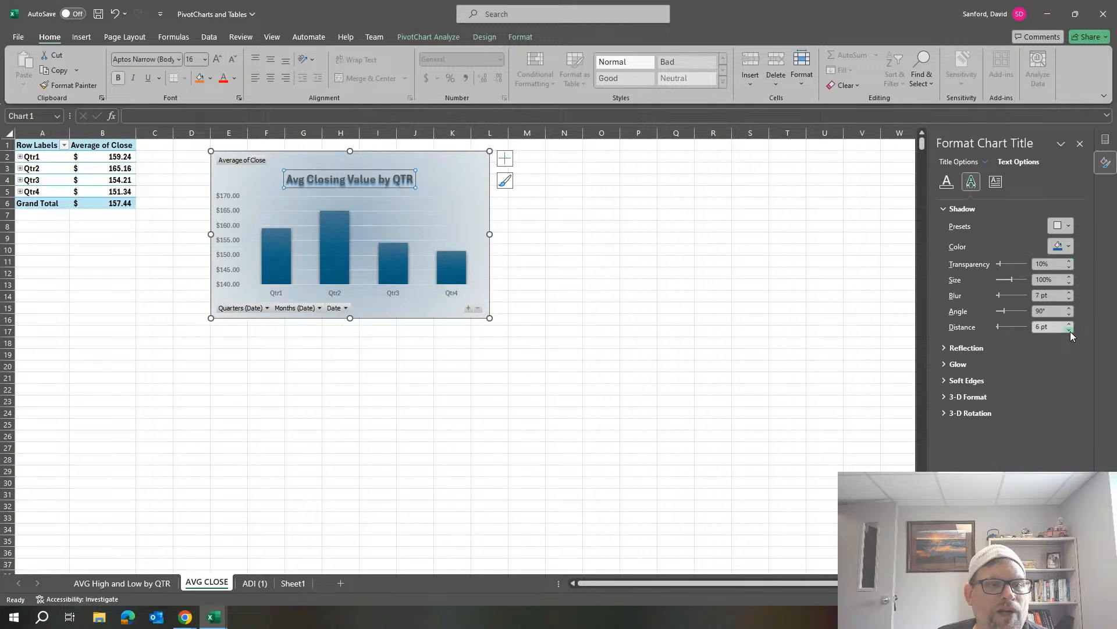
pyautogui.click(452, 186)
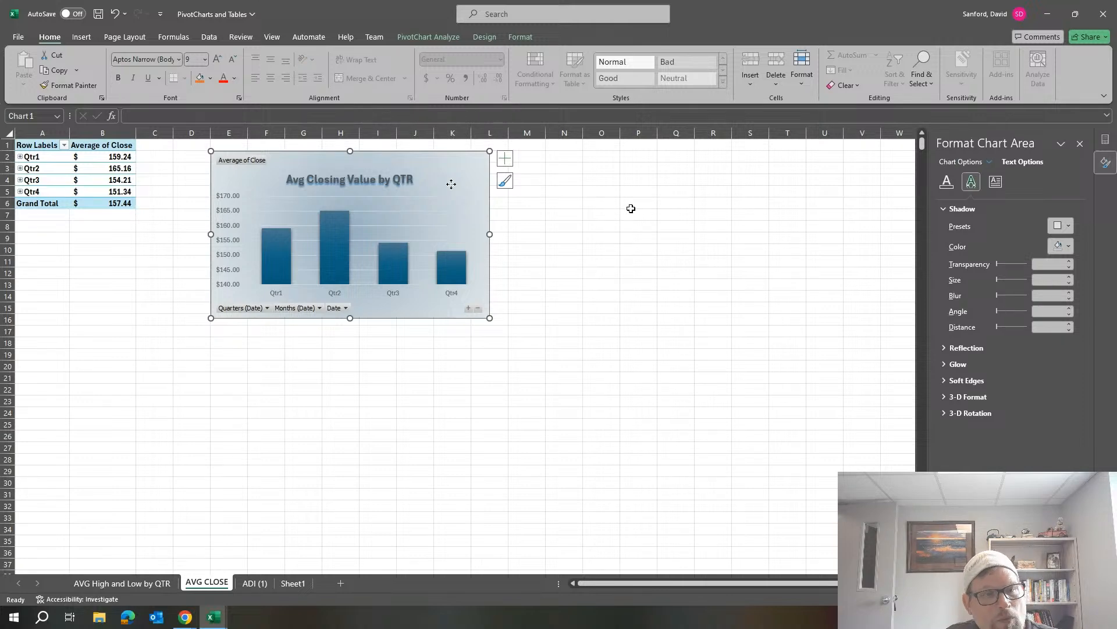
# Give only the Qtr2 column in the PivotChart a solid green border line.
pyautogui.click(323, 244)
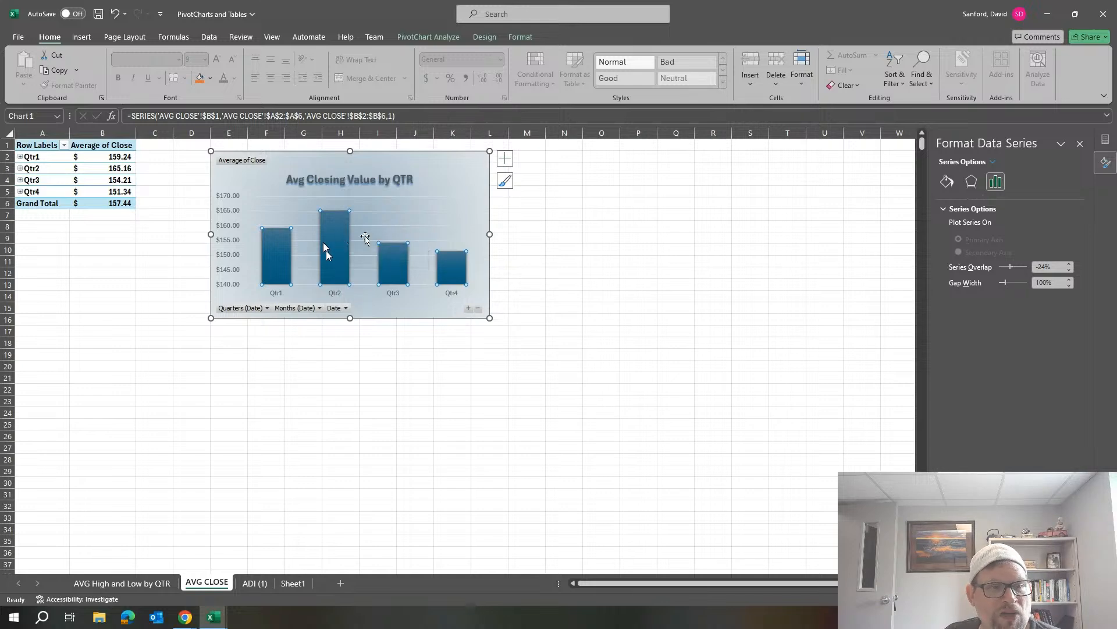
pyautogui.click(330, 238)
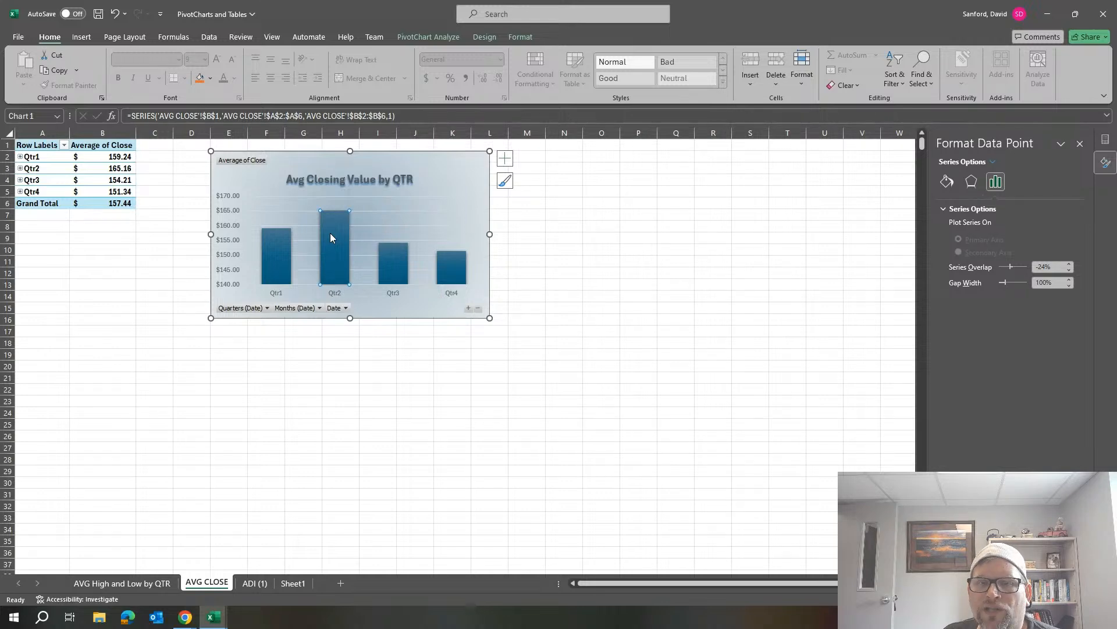
pyautogui.rightClick(331, 237)
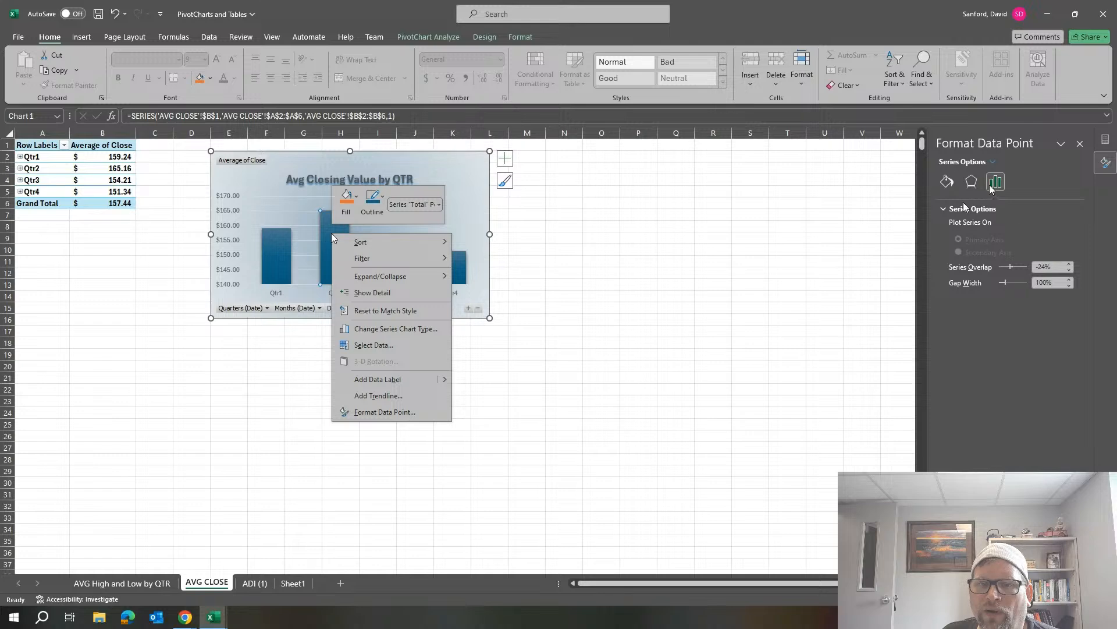
pyautogui.click(948, 185)
pyautogui.click(947, 183)
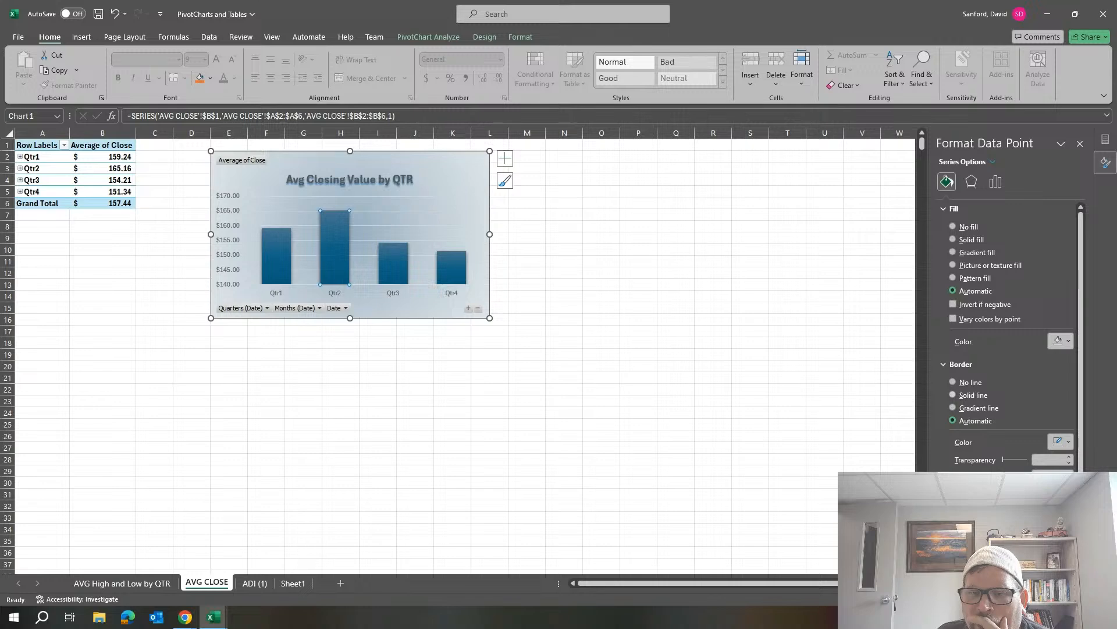
pyautogui.click(953, 395)
pyautogui.click(1068, 441)
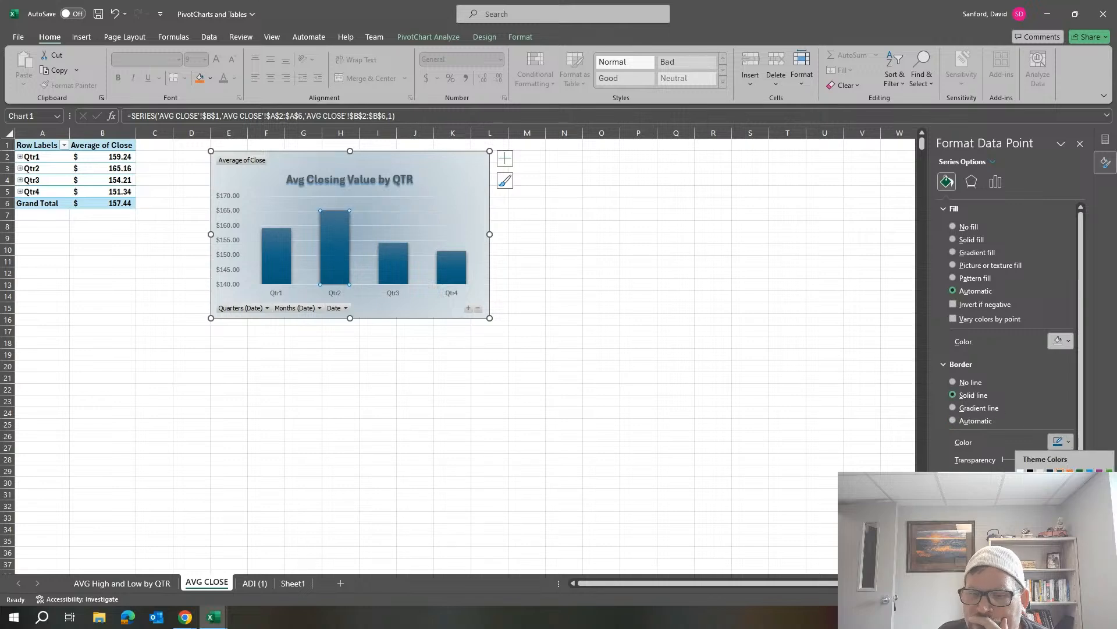
pyautogui.click(1069, 545)
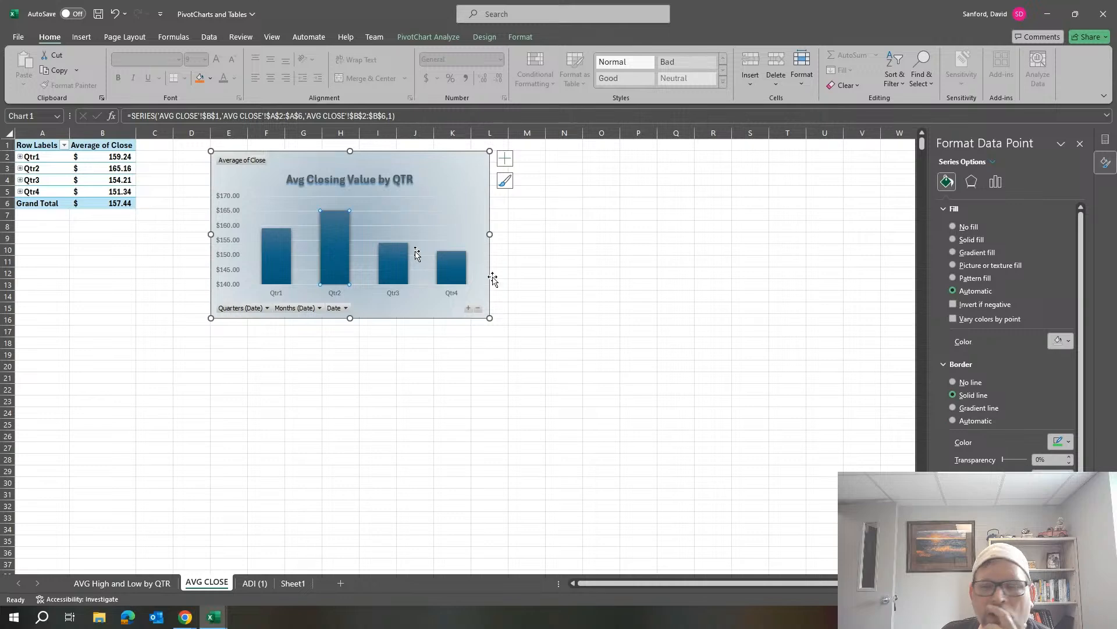
# Set the Qtr2 column's border transparency to 7% and deselect the chart.
pyautogui.click(1070, 458)
pyautogui.click(1070, 458)
pyautogui.click(1069, 458)
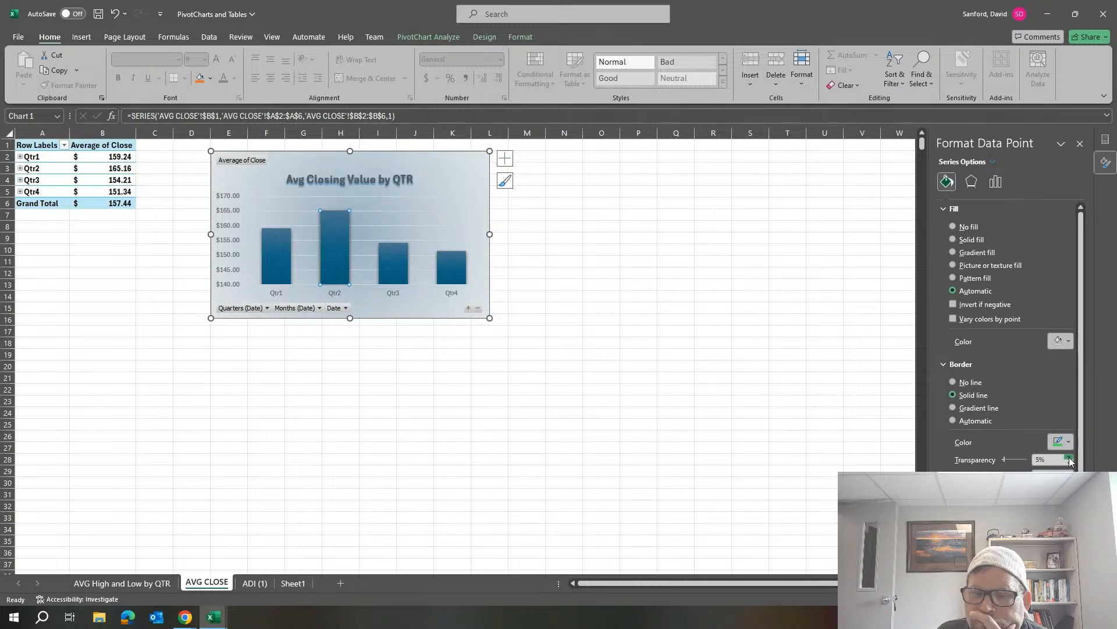
pyautogui.click(1070, 458)
pyautogui.click(1070, 458)
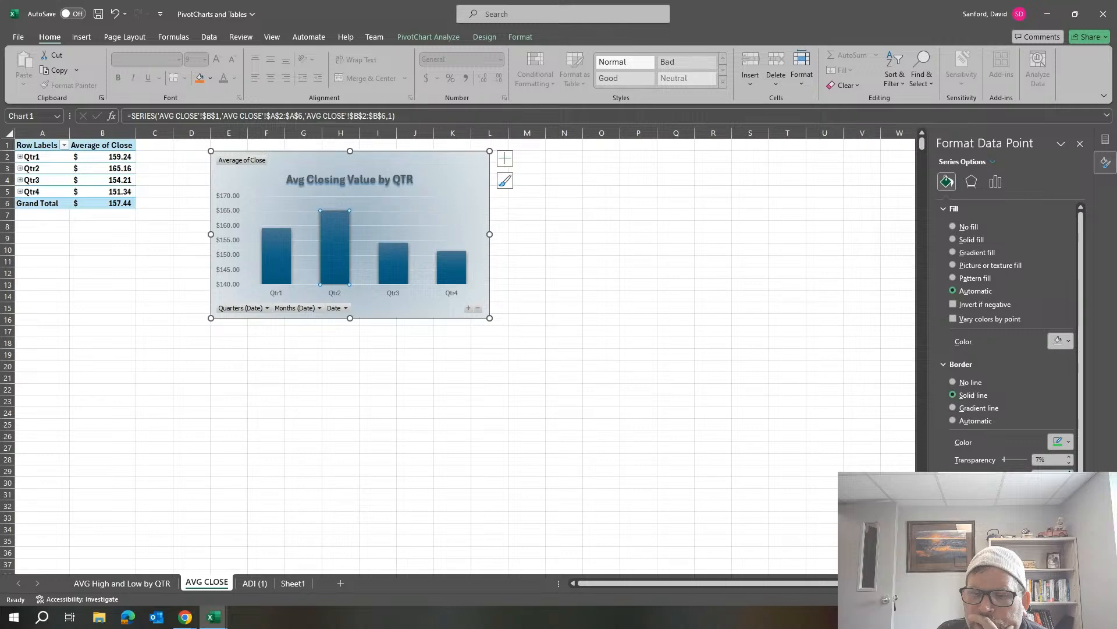
pyautogui.click(567, 310)
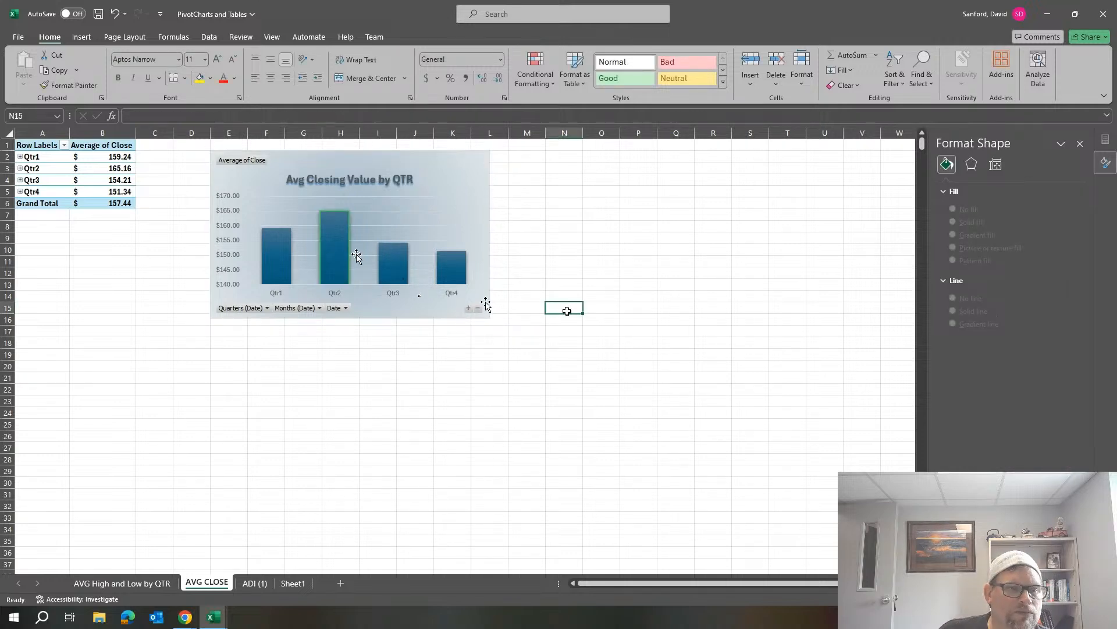
# Move the Avg Closing Value by QTR chart to a new sheet named AVG CLOSE by QTR.
pyautogui.moveTo(344, 226)
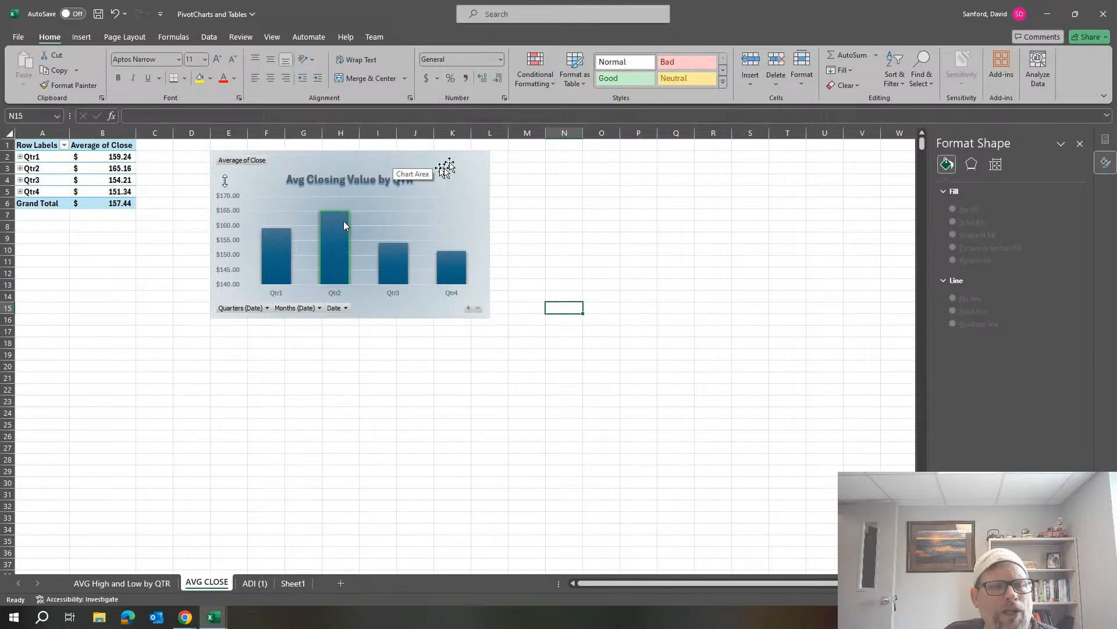
pyautogui.rightClick(449, 161)
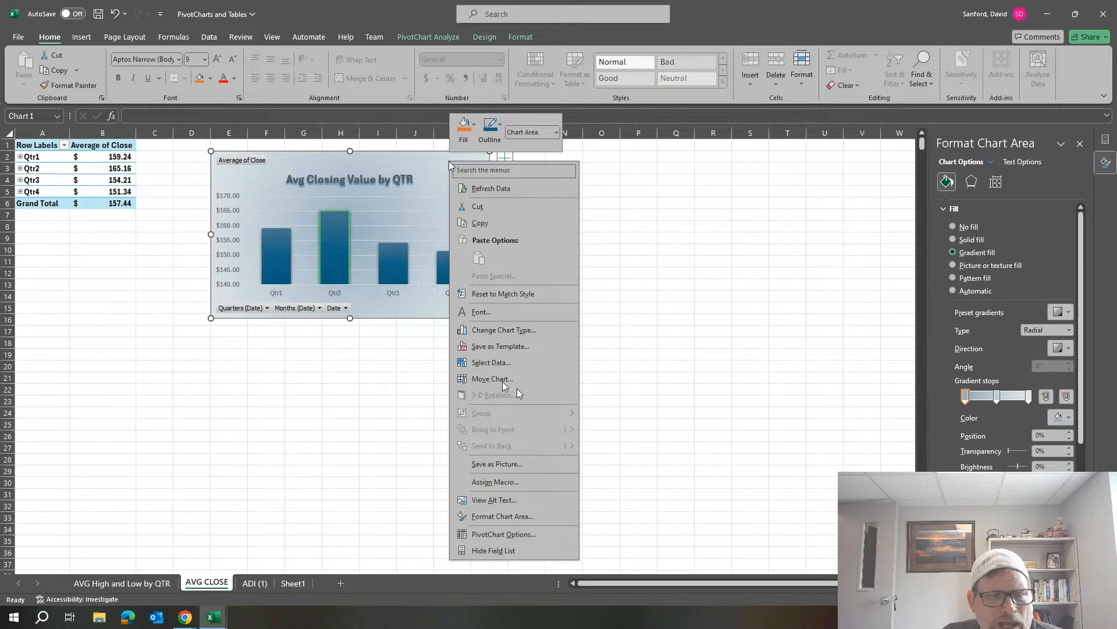
pyautogui.click(502, 379)
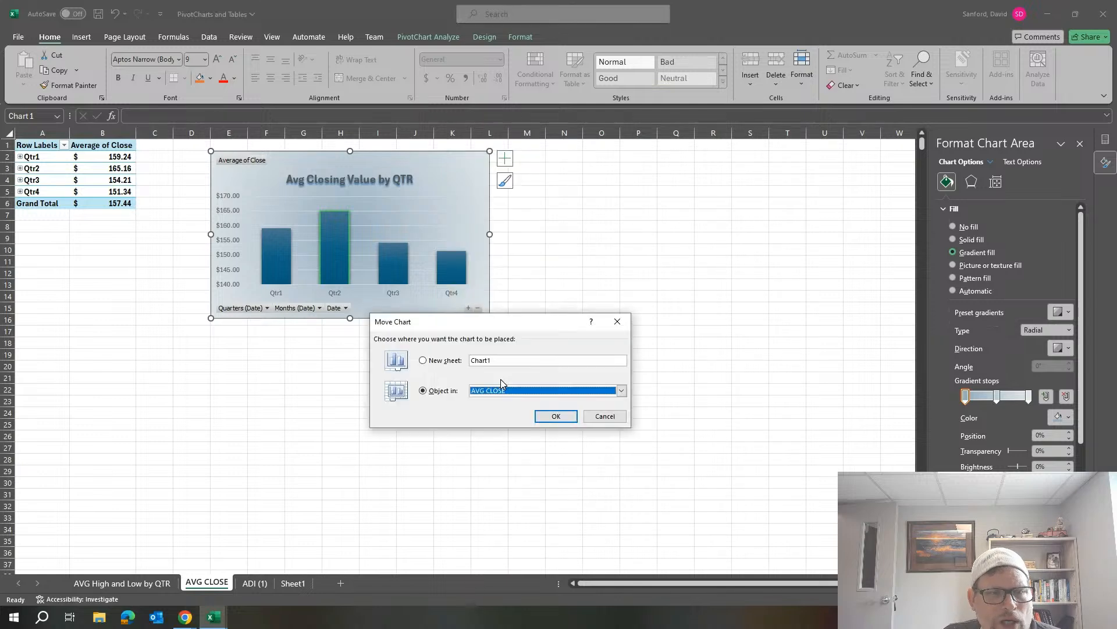
pyautogui.click(423, 361)
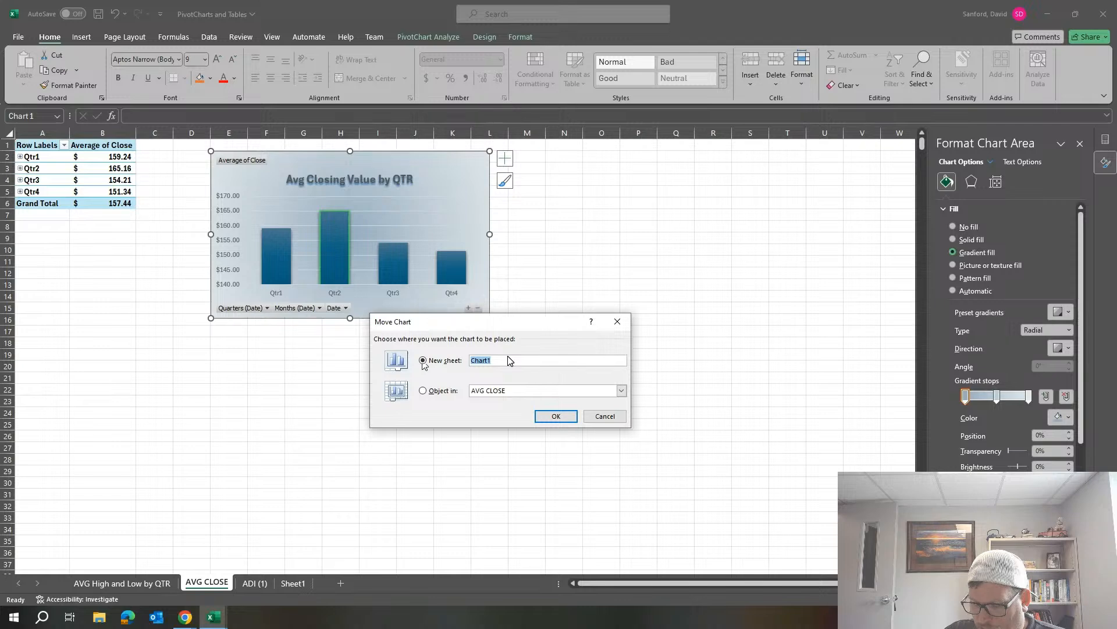
pyautogui.write('AVG CL')
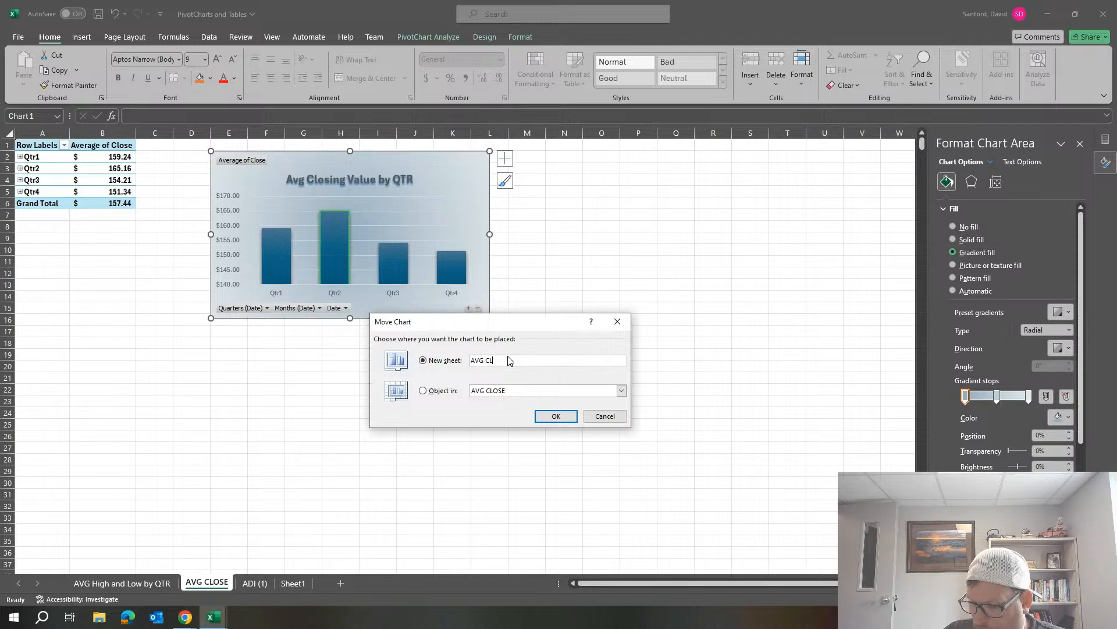
pyautogui.write('OSE')
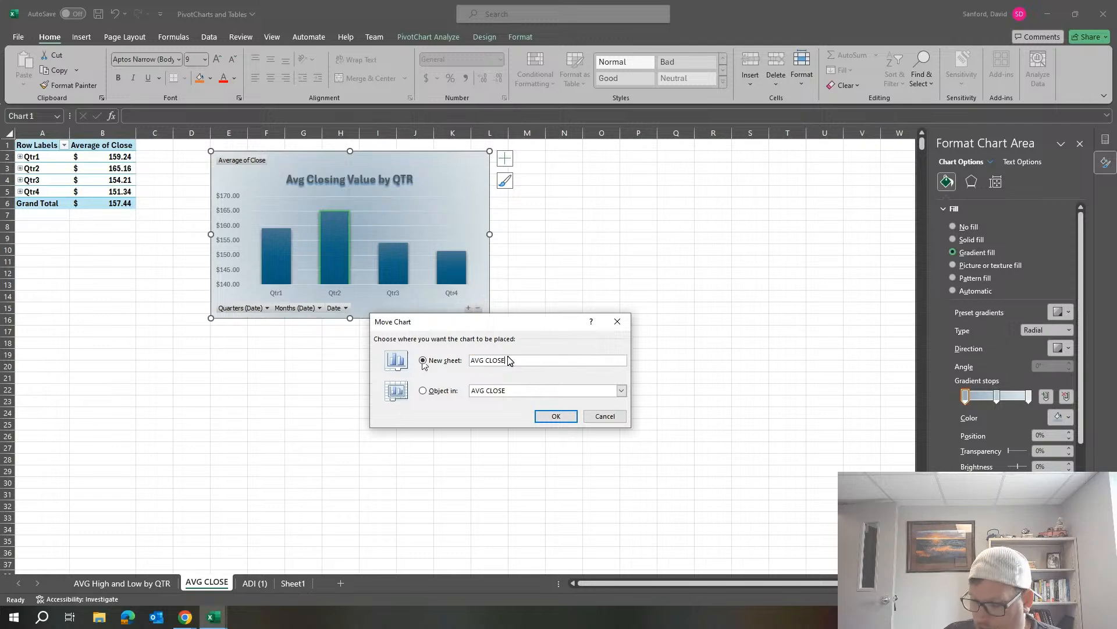
pyautogui.write(' by QTR')
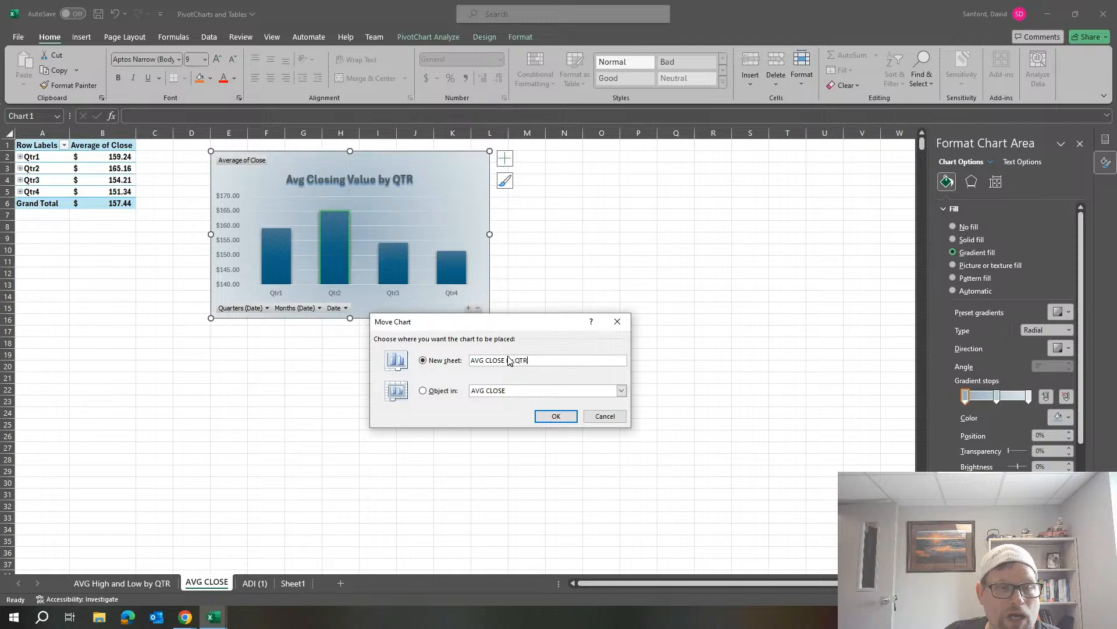
pyautogui.click(565, 416)
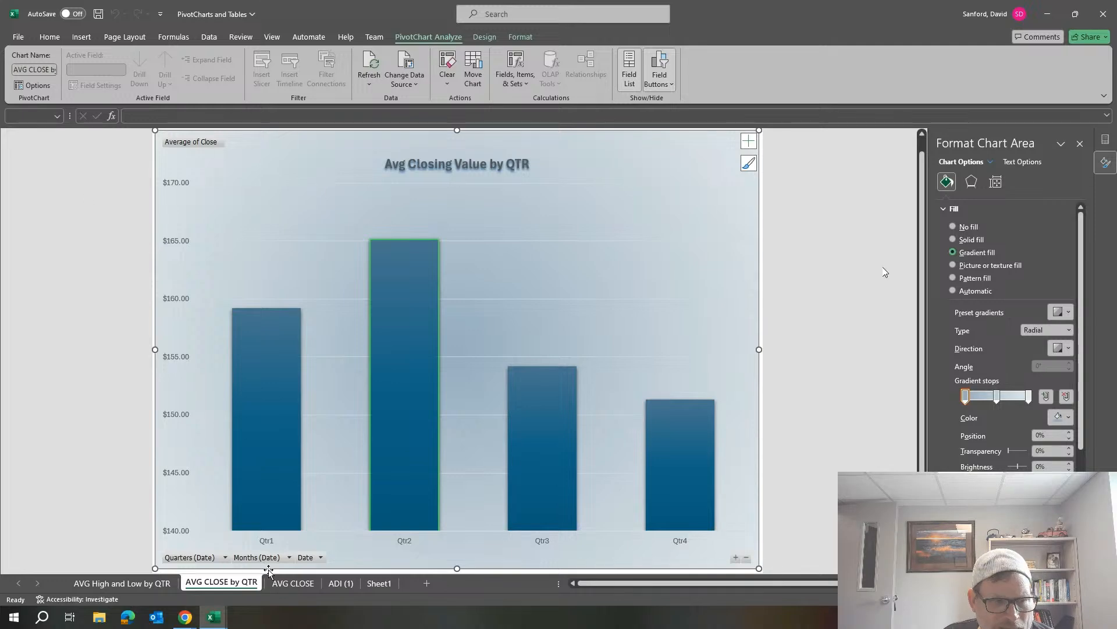
# Insert a combined PivotChart and PivotTable on a new worksheet from the stock data on the ADI (1) sheet.
pyautogui.click(141, 585)
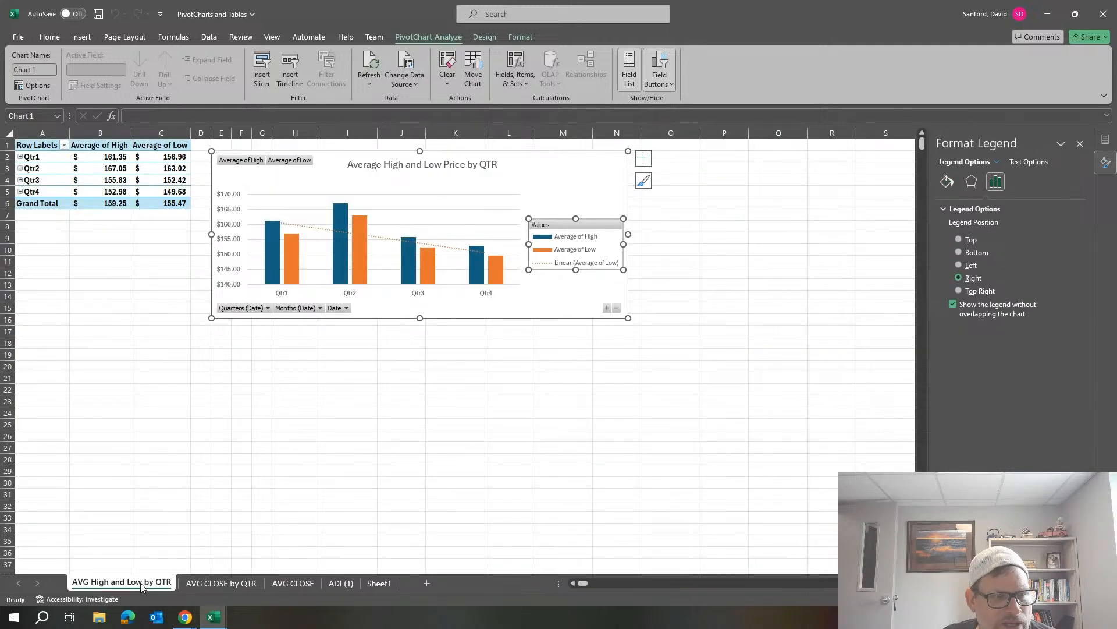
pyautogui.click(338, 582)
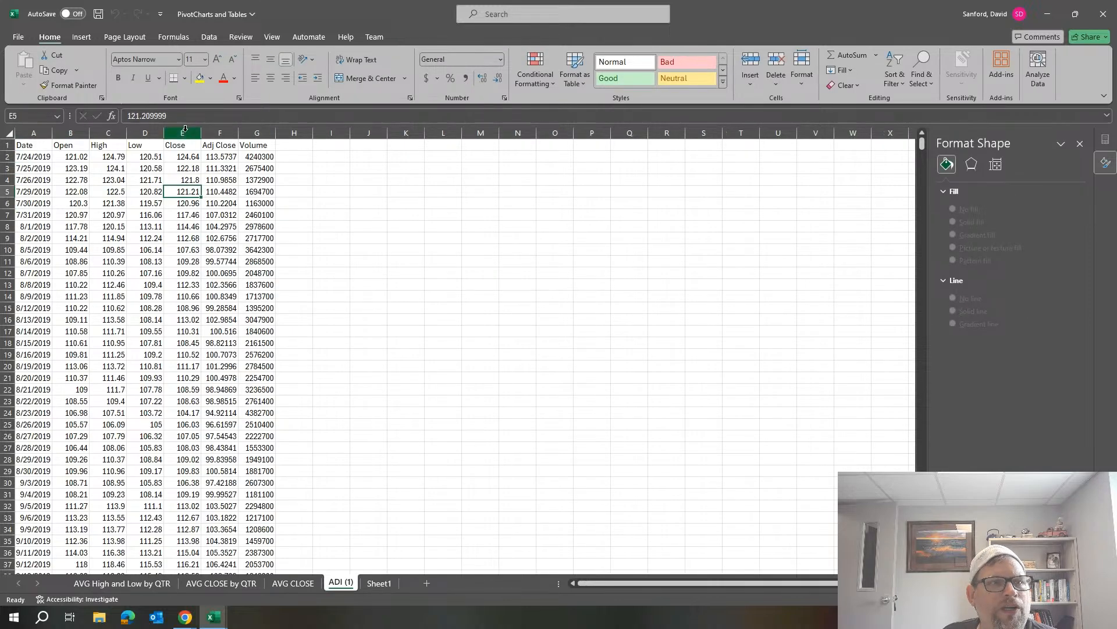
pyautogui.click(81, 38)
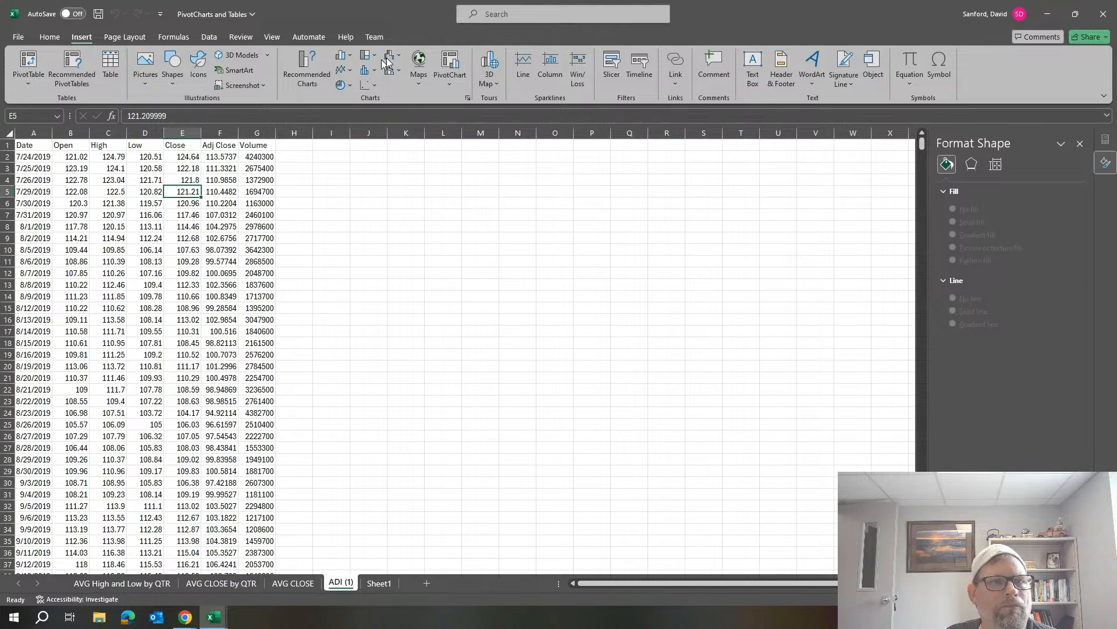
pyautogui.click(454, 78)
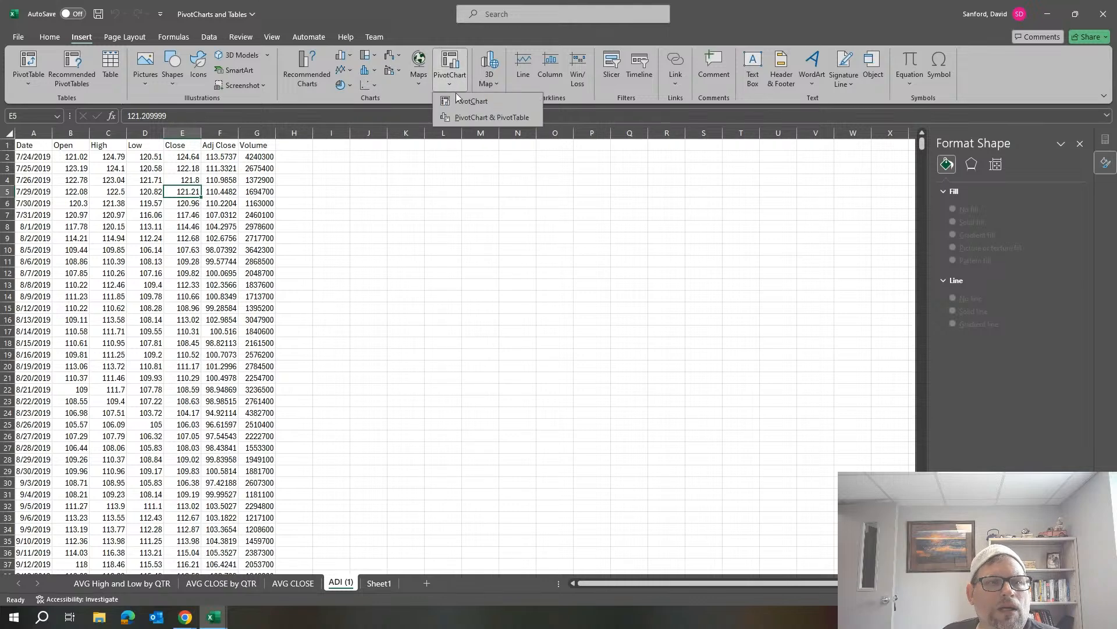
pyautogui.click(467, 117)
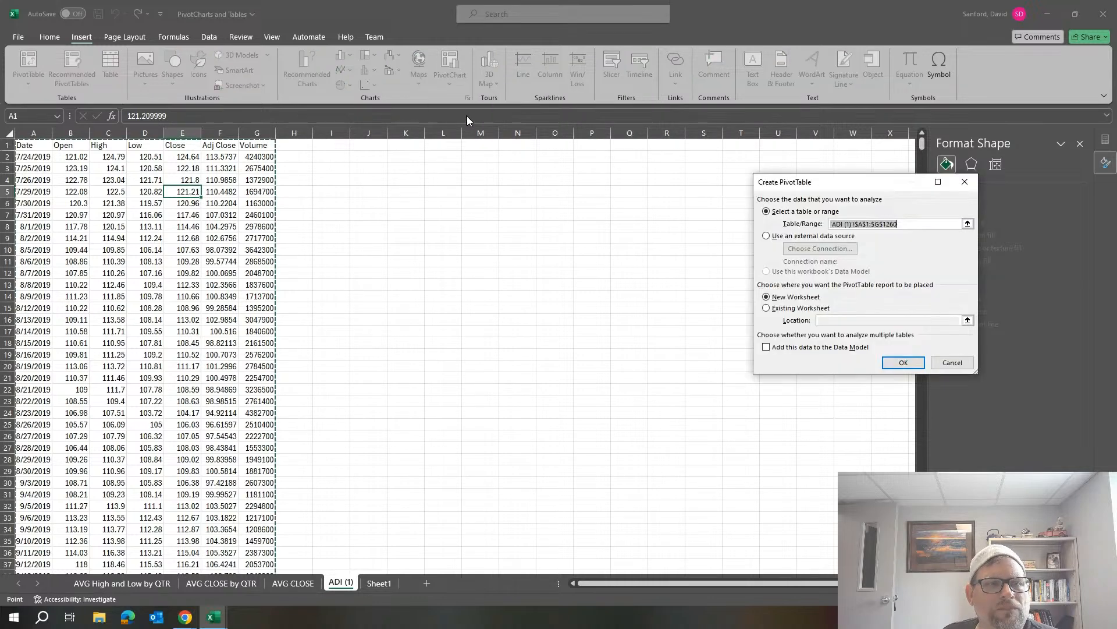
pyautogui.click(903, 364)
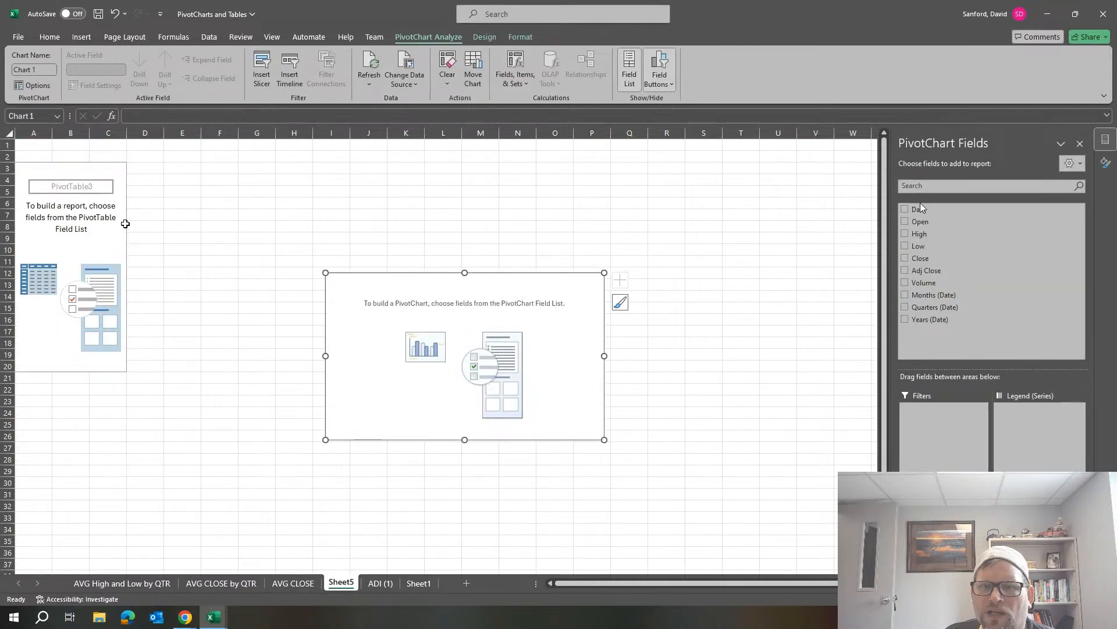
# Add Date to the axis fields and Volume to the values of the new PivotChart.
pyautogui.moveTo(920, 209); pyautogui.dragTo(969, 495)
pyautogui.moveTo(146, 192); pyautogui.dragTo(124, 220)
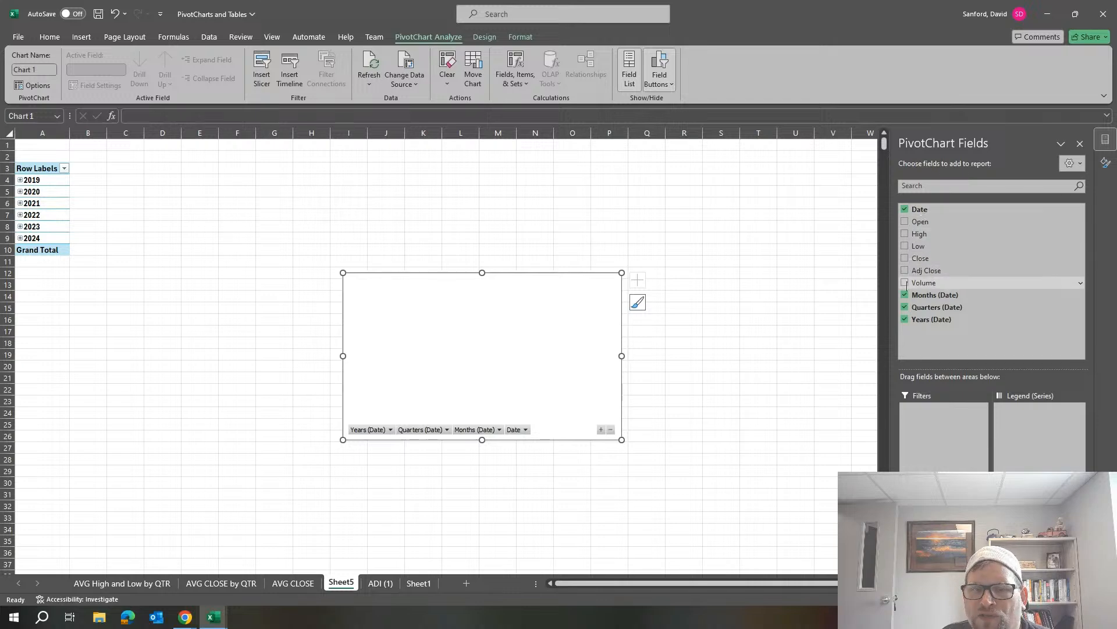
pyautogui.moveTo(925, 282); pyautogui.dragTo(1040, 521)
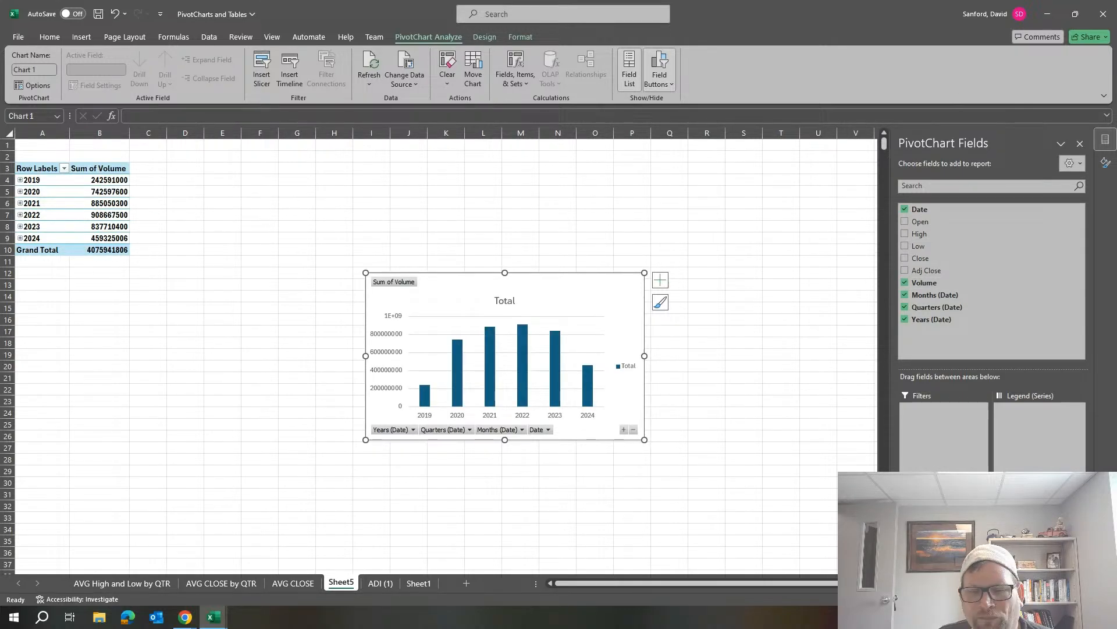
# Remove Years (Date) from the axis fields and add it back as the first axis field, above Quarters (Date).
pyautogui.click(942, 508)
pyautogui.click(941, 507)
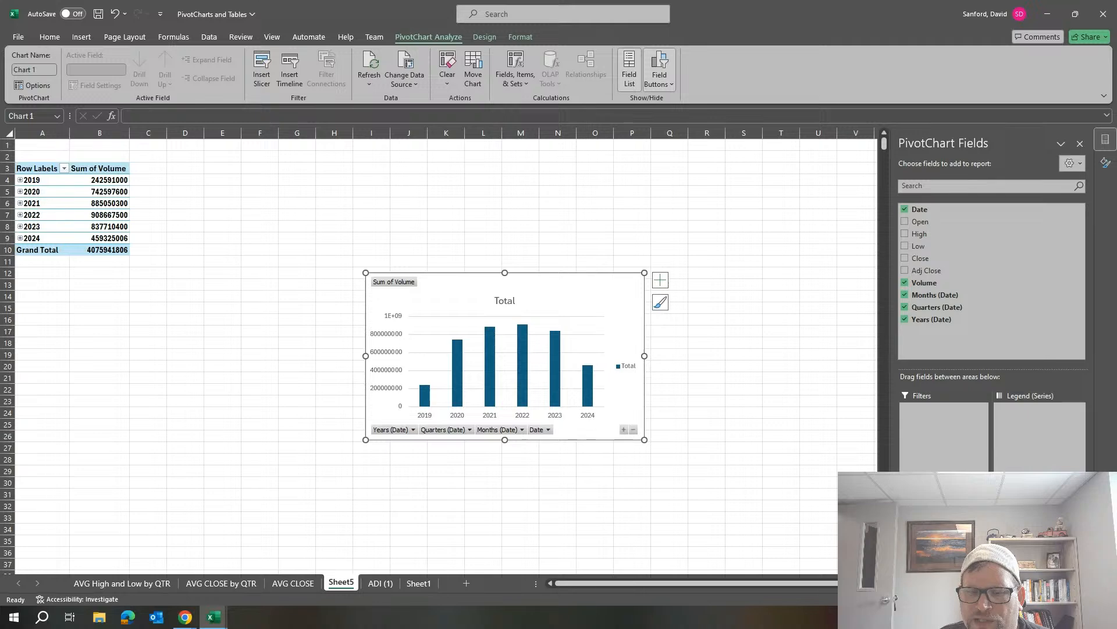
pyautogui.click(942, 507)
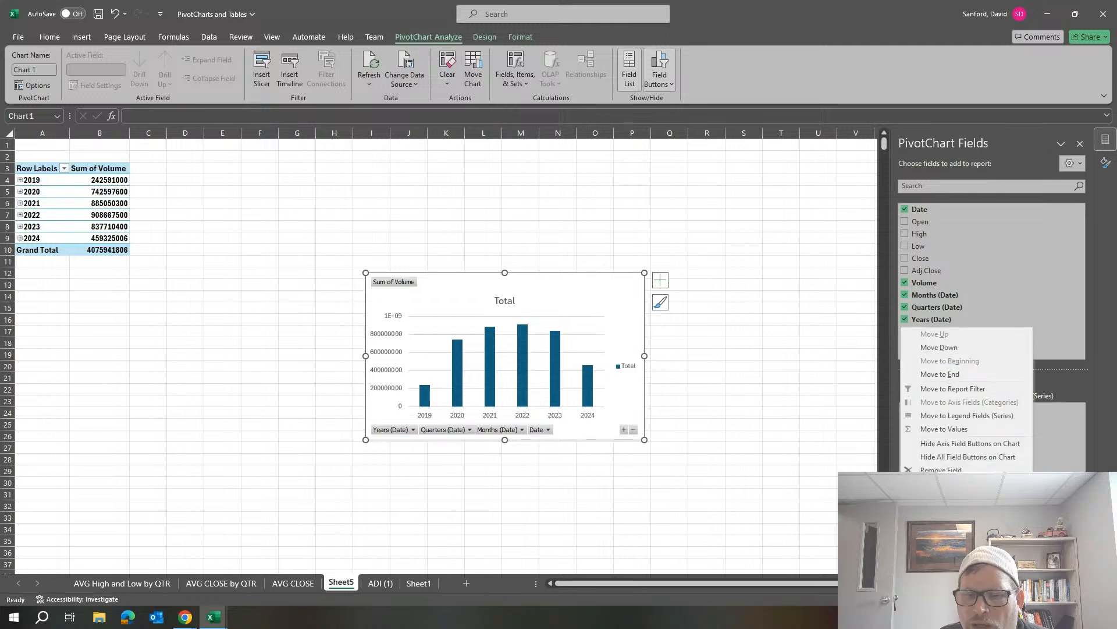
pyautogui.click(954, 471)
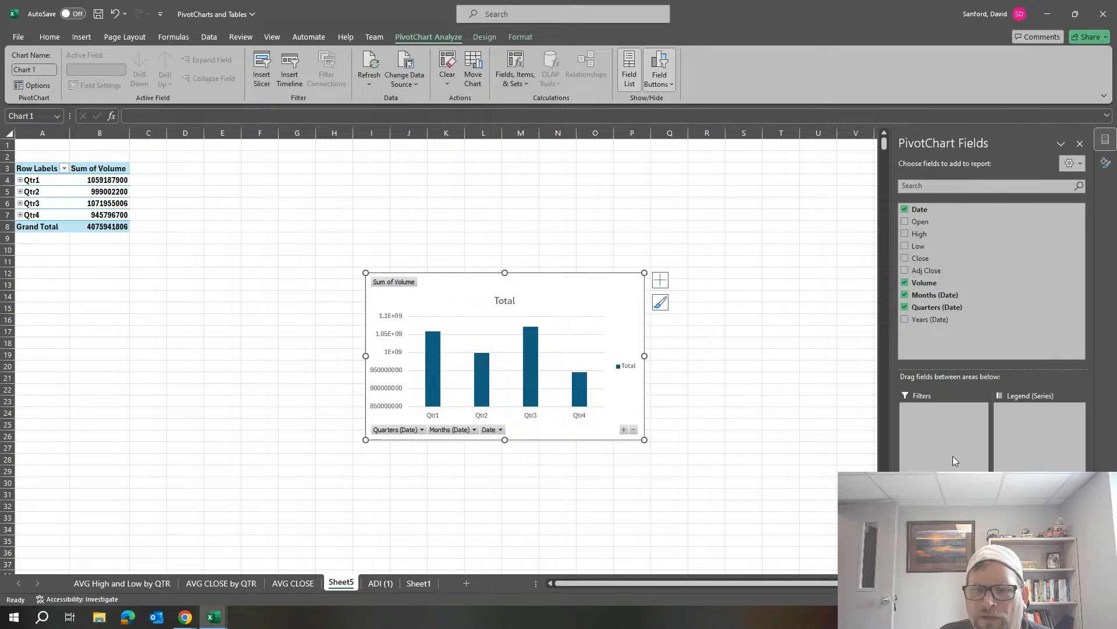
pyautogui.click(905, 319)
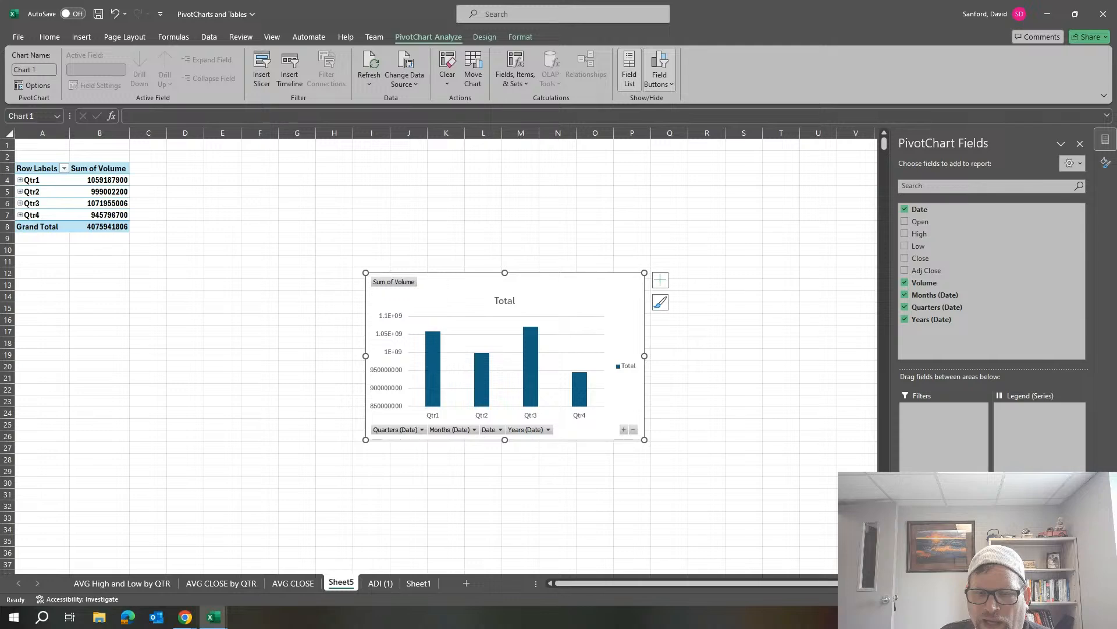
pyautogui.moveTo(942, 534); pyautogui.dragTo(942, 495)
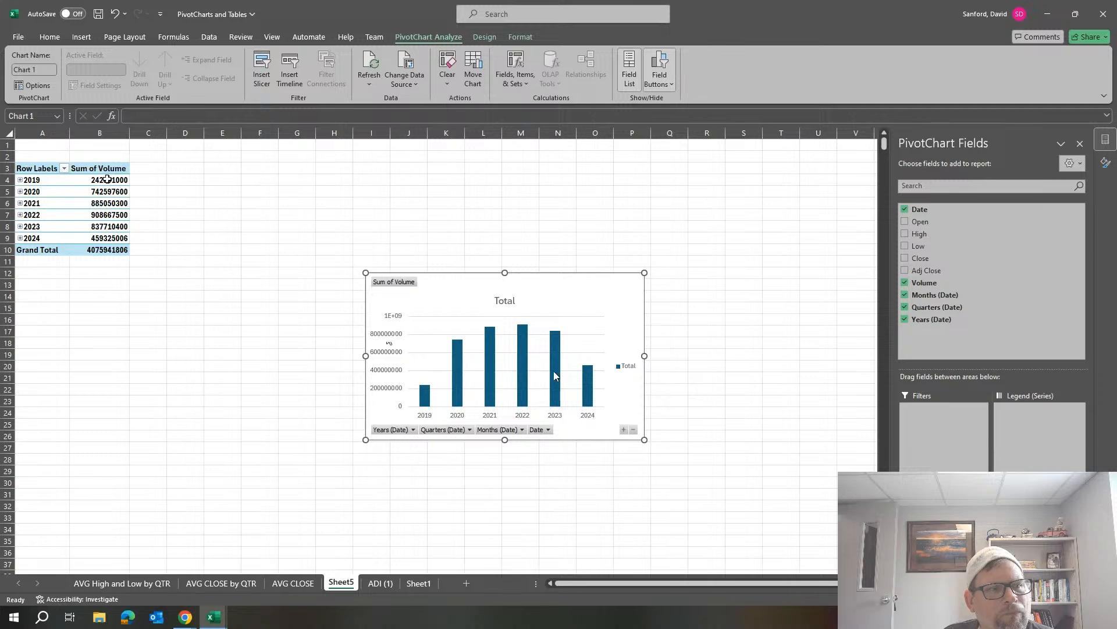
# Show the PivotTable's Sum of Volume values as % of Grand Total.
pyautogui.rightClick(108, 181)
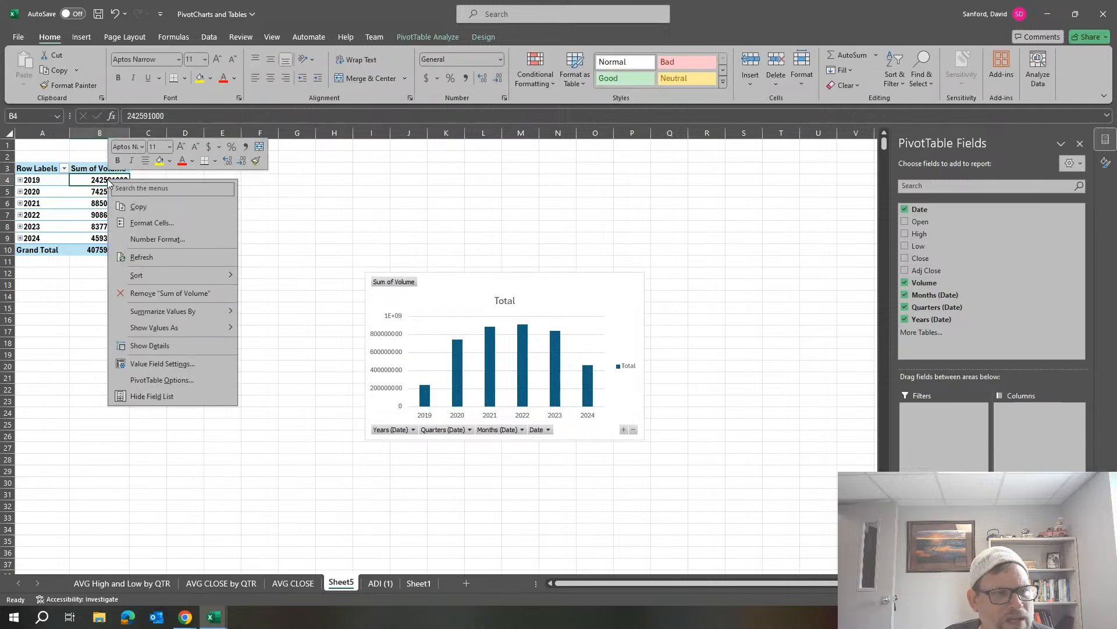
pyautogui.moveTo(167, 327)
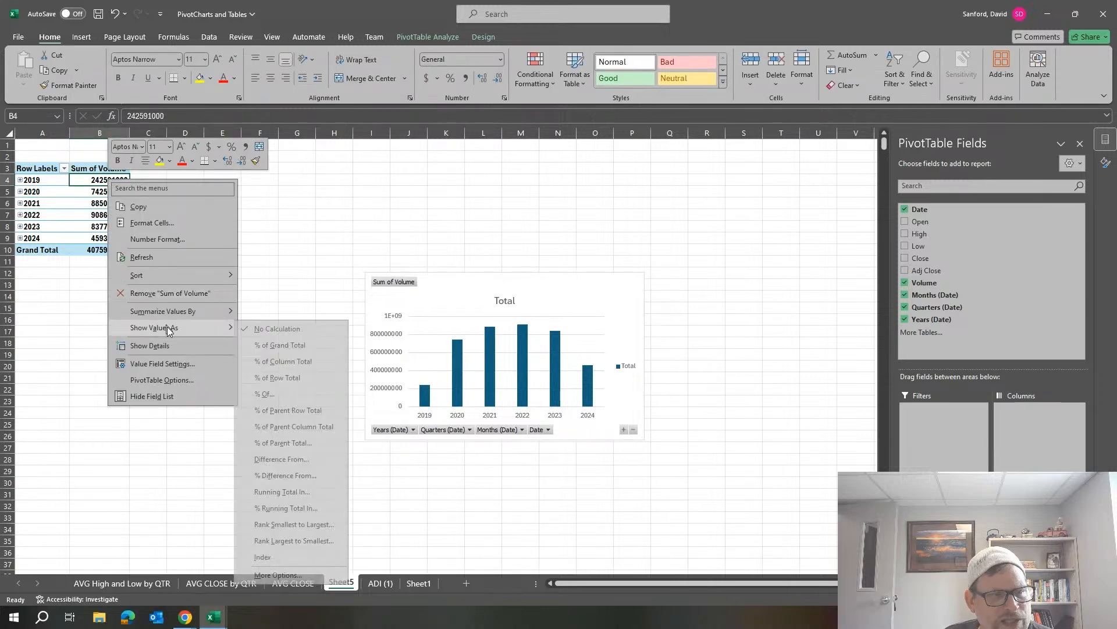
pyautogui.click(308, 345)
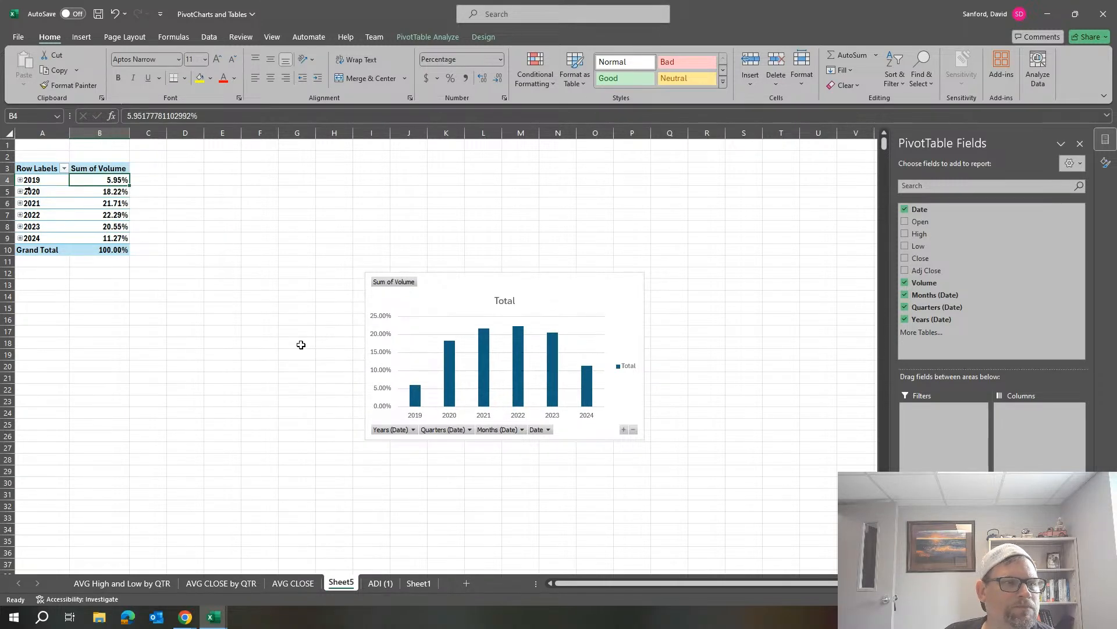
pyautogui.click(42, 179)
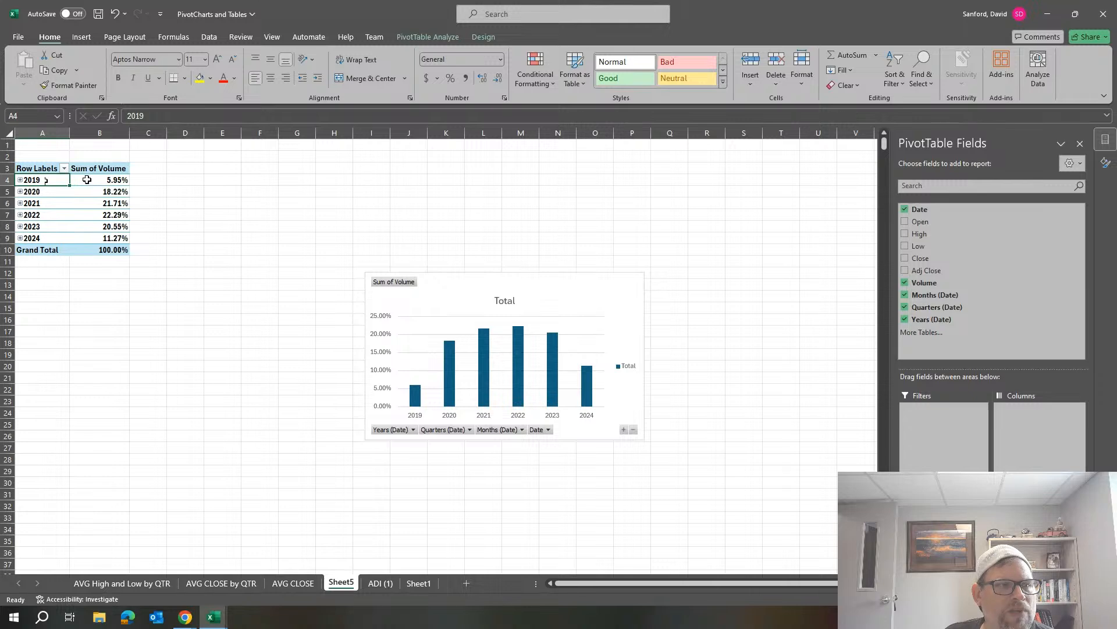
pyautogui.click(99, 176)
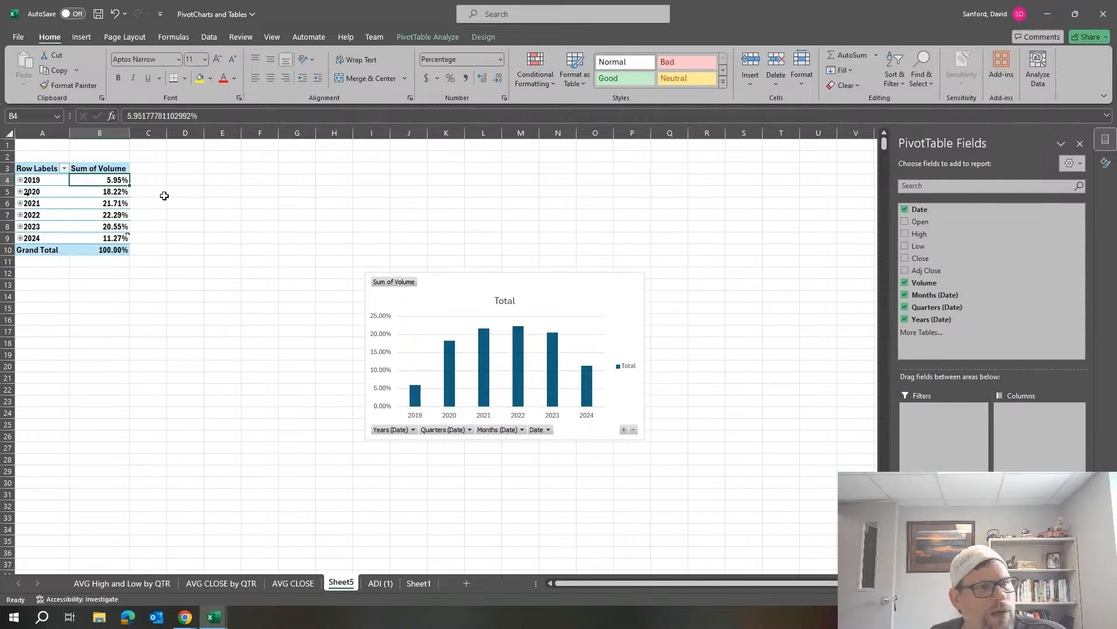
pyautogui.click(87, 203)
pyautogui.click(101, 190)
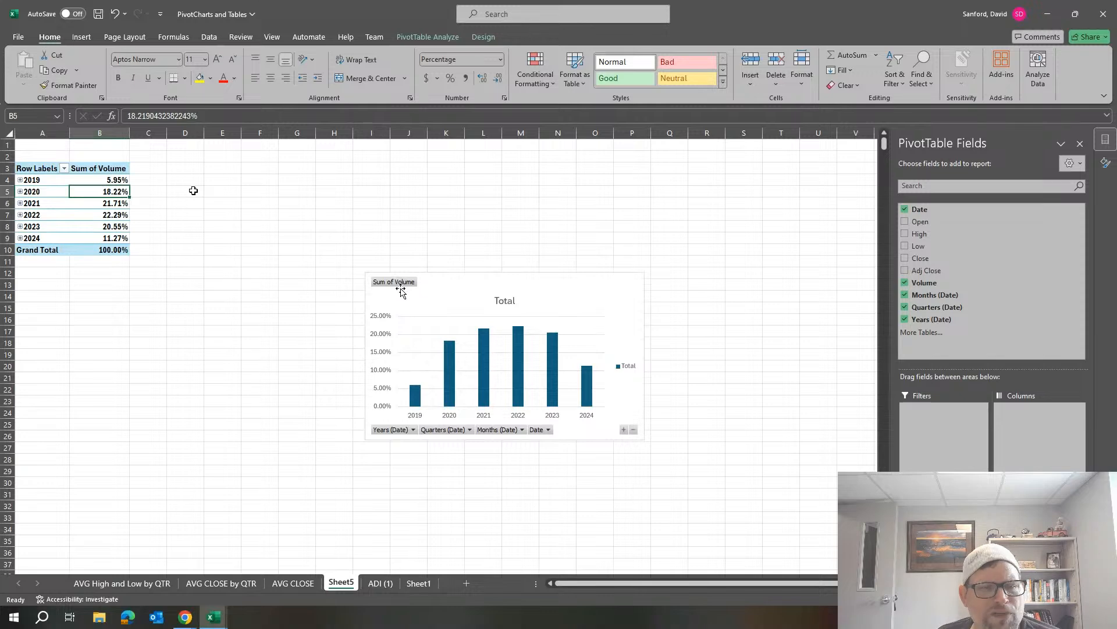
# Change the volume PivotChart from clustered column to a standard 2-D Pie chart.
pyautogui.click(544, 298)
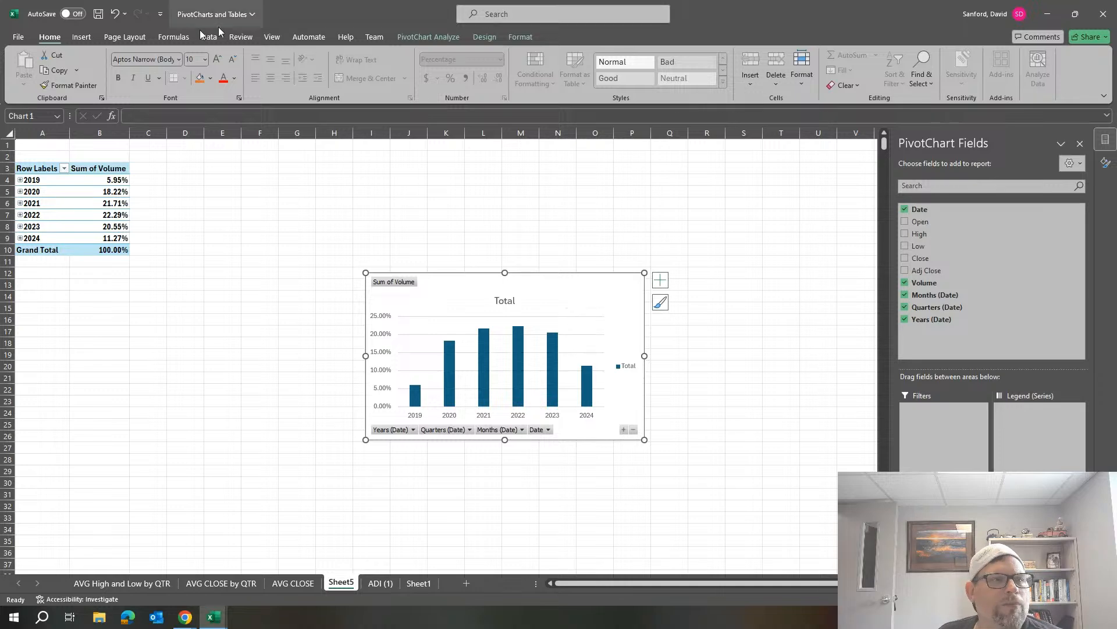
pyautogui.rightClick(578, 294)
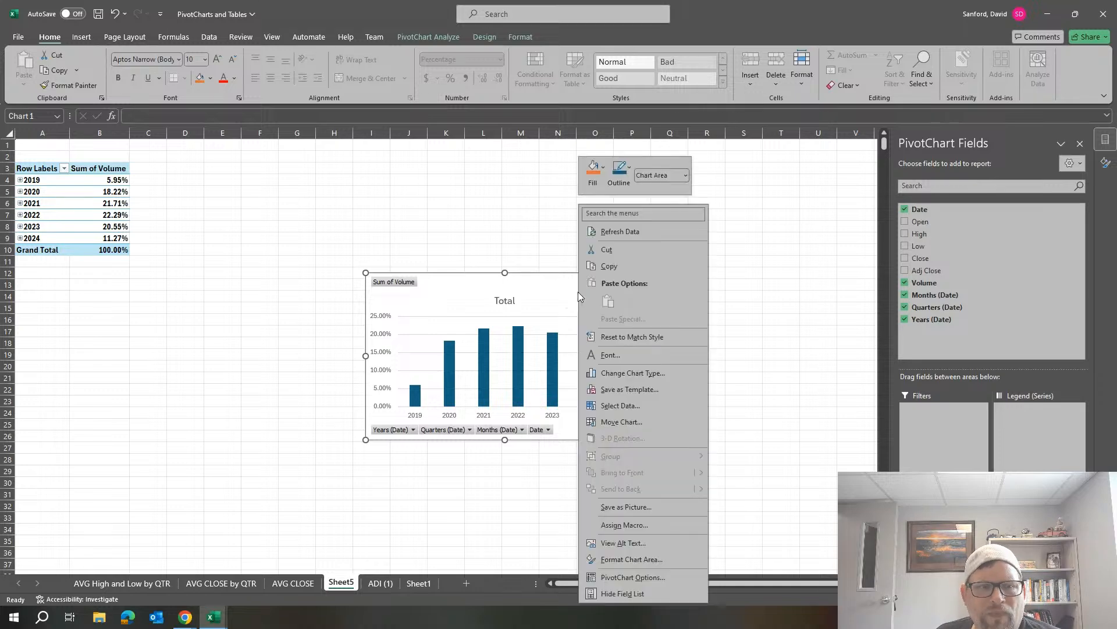
pyautogui.click(640, 373)
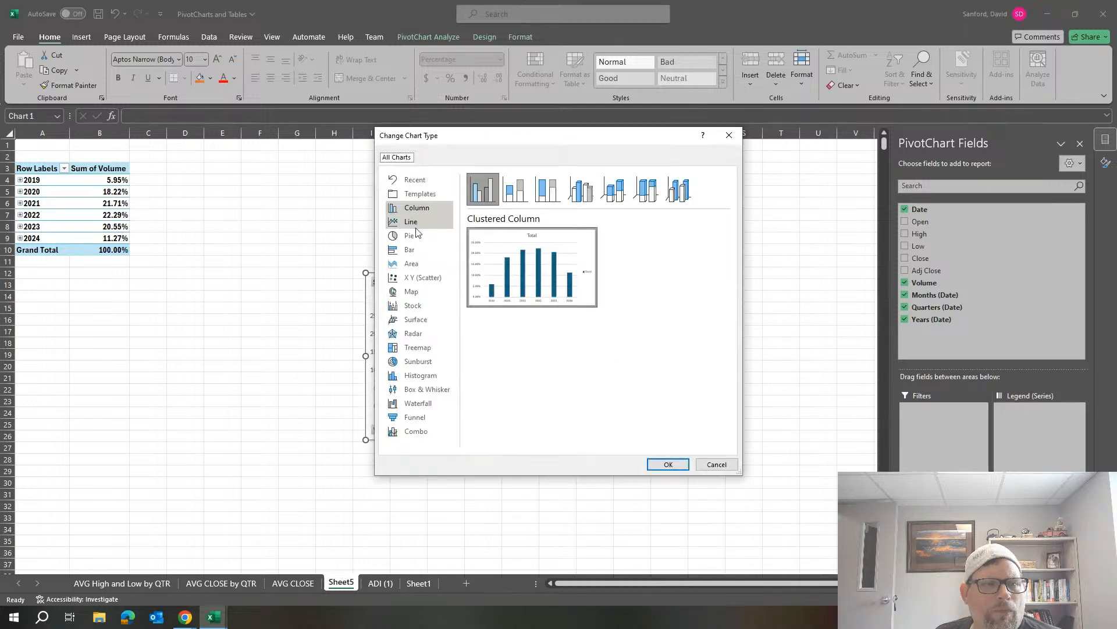
pyautogui.click(409, 236)
pyautogui.moveTo(522, 244)
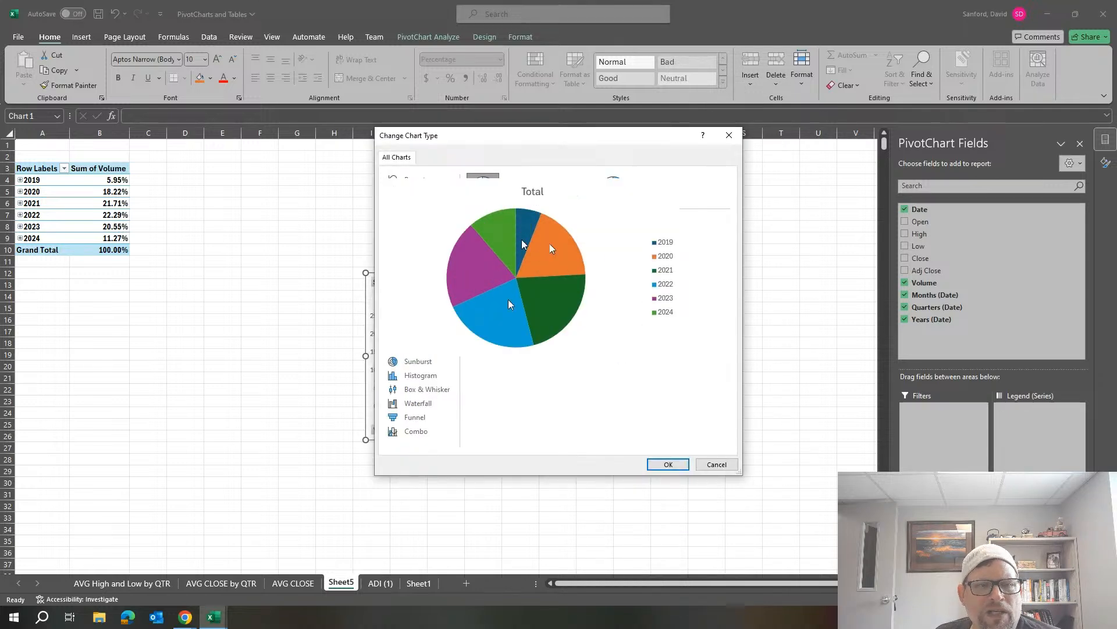
pyautogui.click(522, 195)
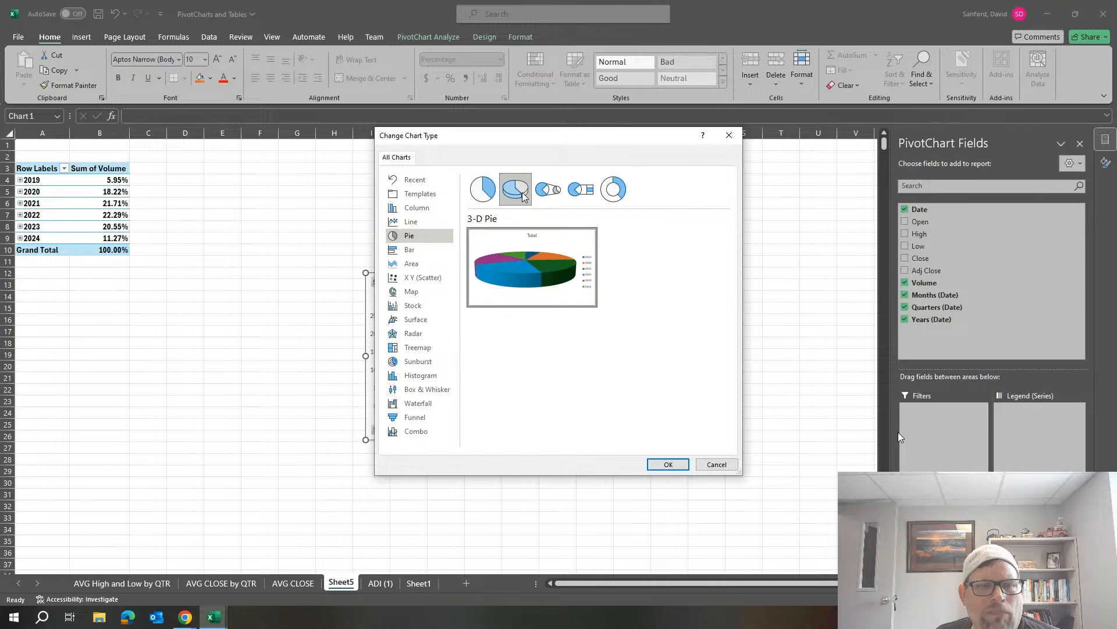
pyautogui.click(482, 188)
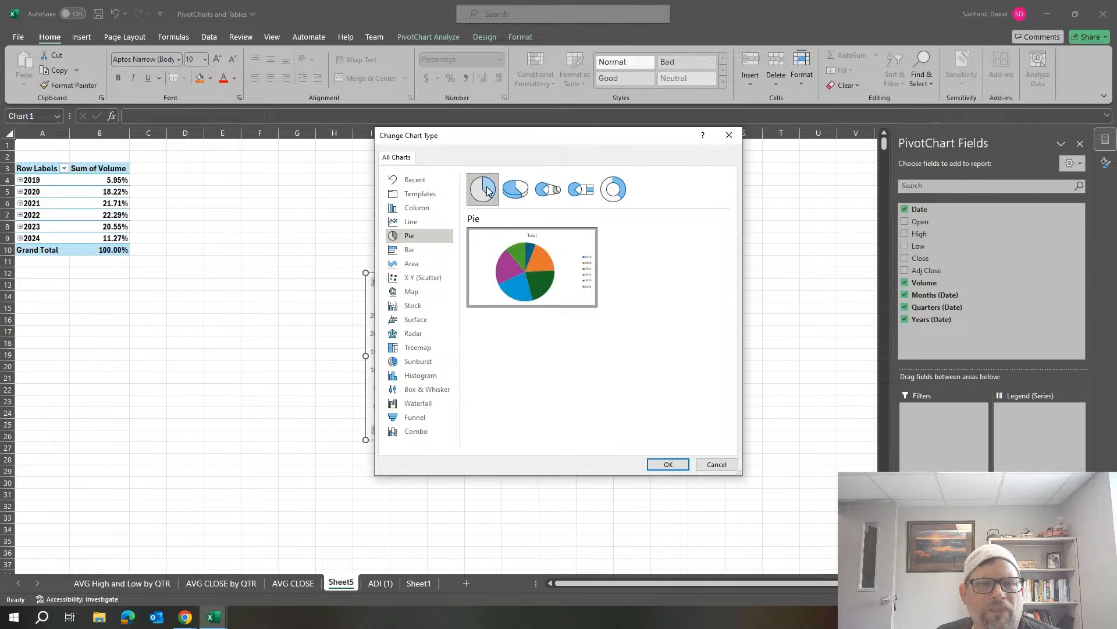
pyautogui.click(664, 464)
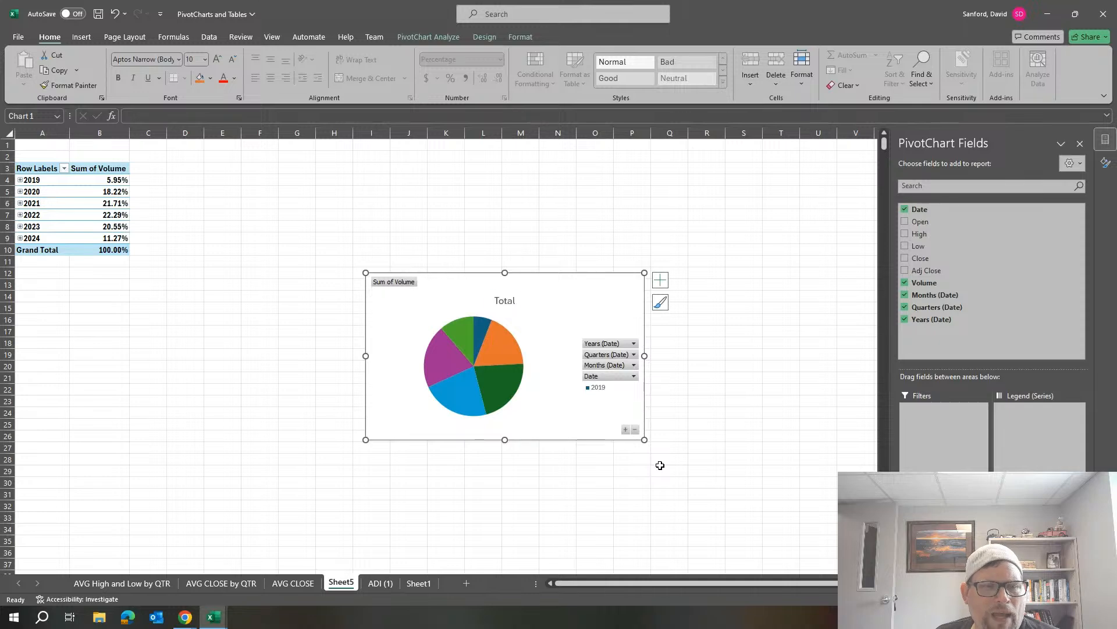
# Replace the pie chart's title with "Percentage of Sales by Year".
pyautogui.click(511, 302)
pyautogui.doubleClick(511, 303)
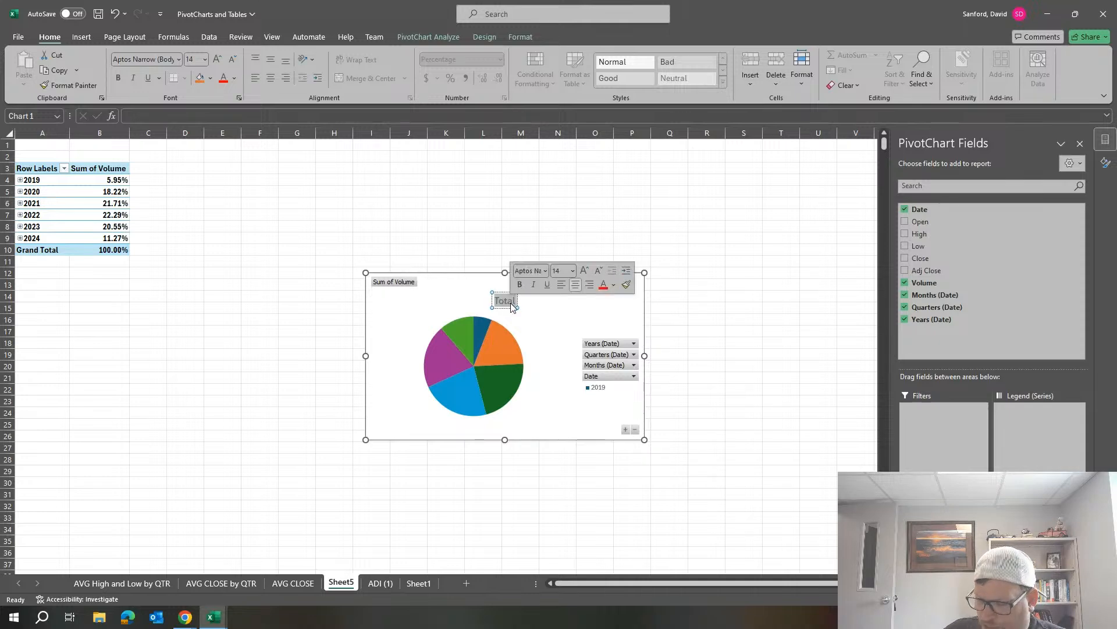
pyautogui.write('Percentage')
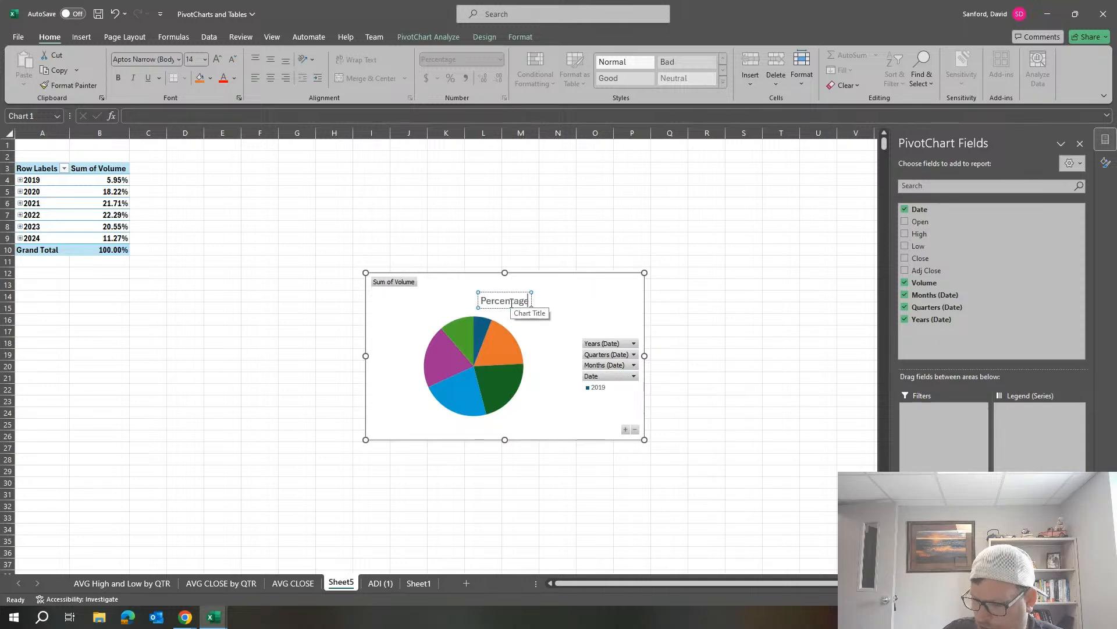
pyautogui.write(' of Sales b')
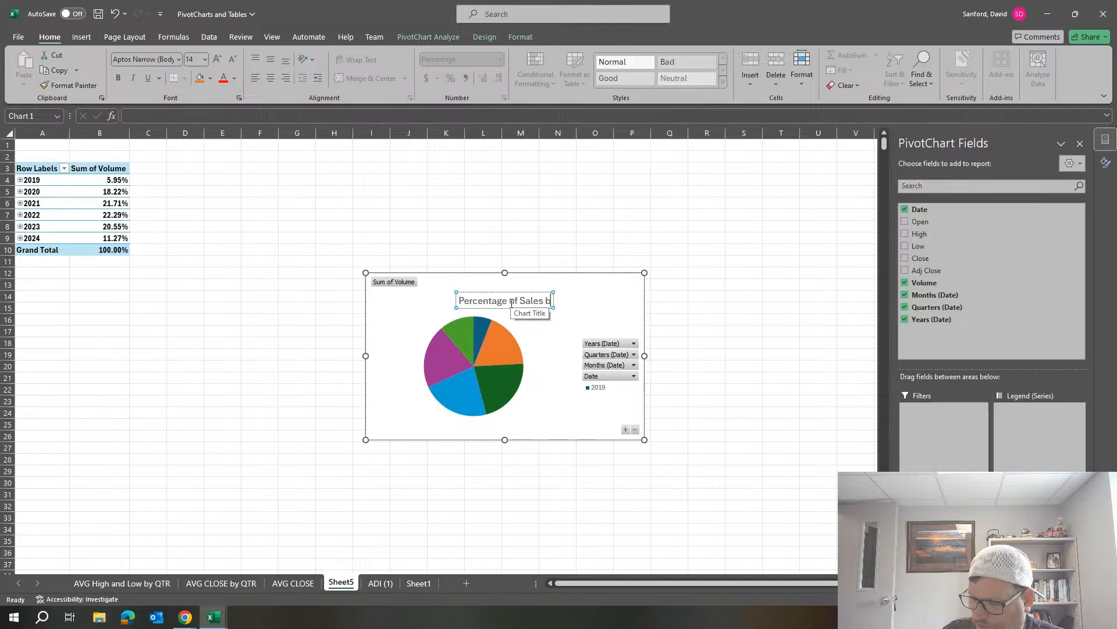
pyautogui.write('y Year')
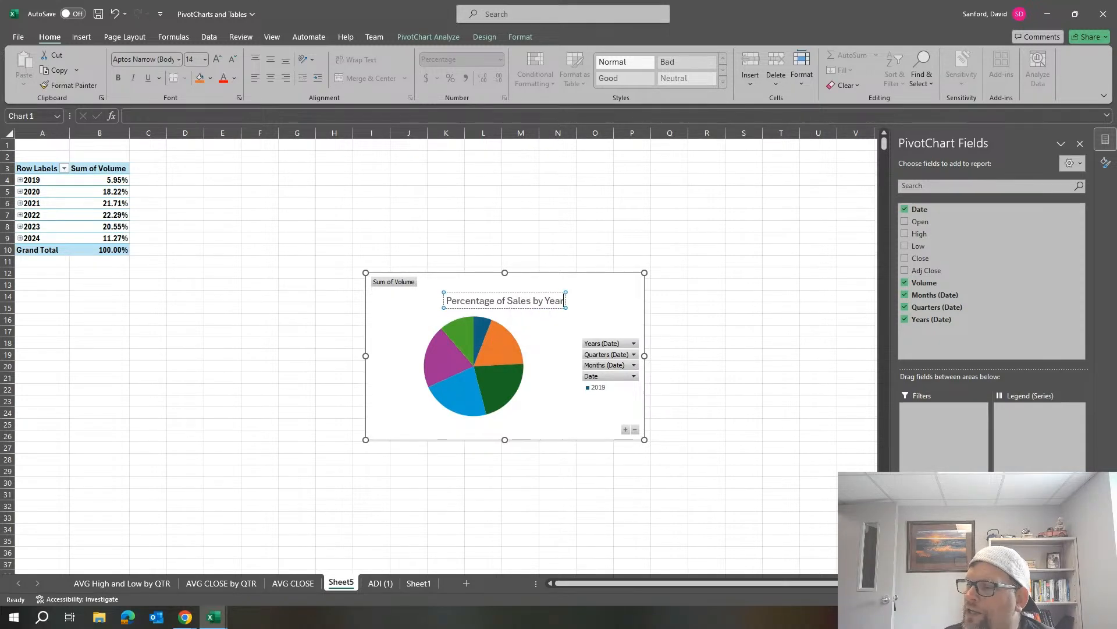
pyautogui.click(546, 373)
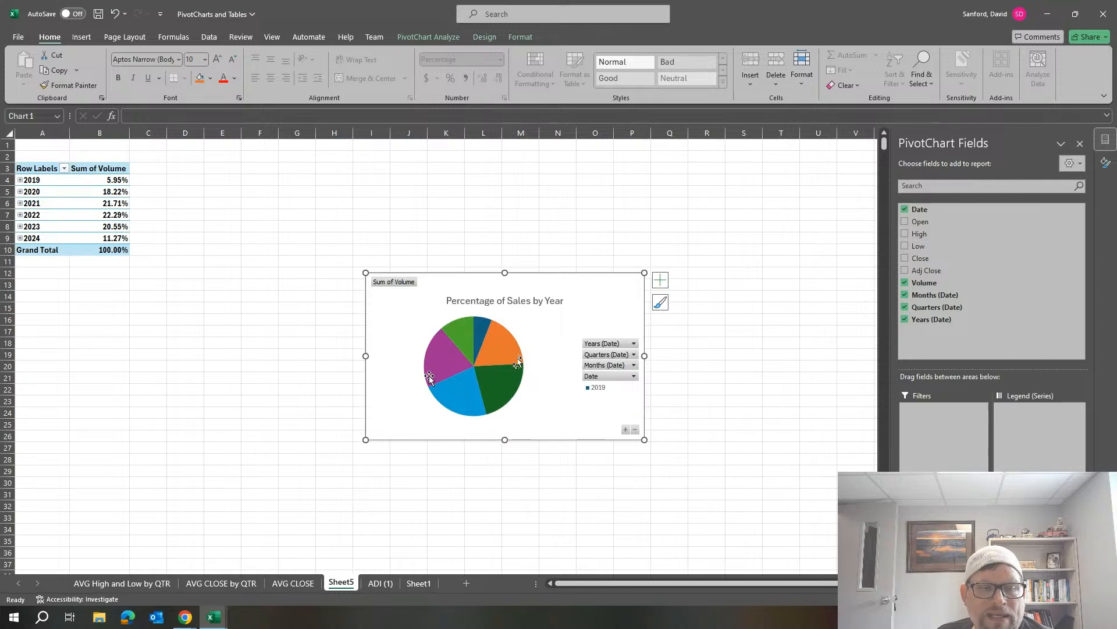
# Add data labels to the pie chart and place them at Outside End.
pyautogui.click(667, 282)
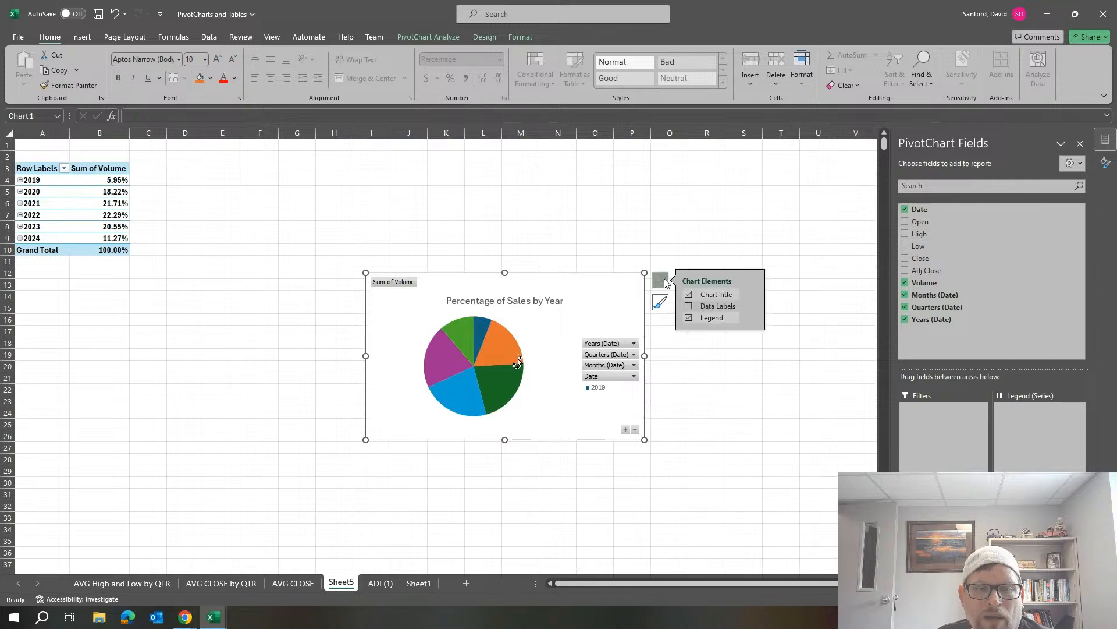
pyautogui.click(688, 307)
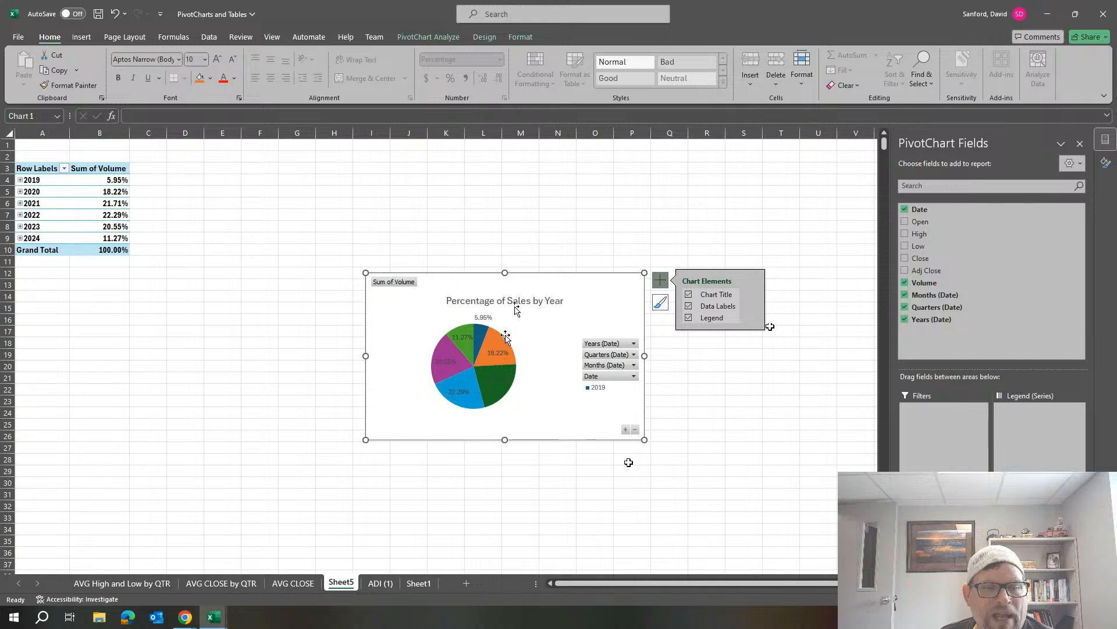
pyautogui.moveTo(495, 346)
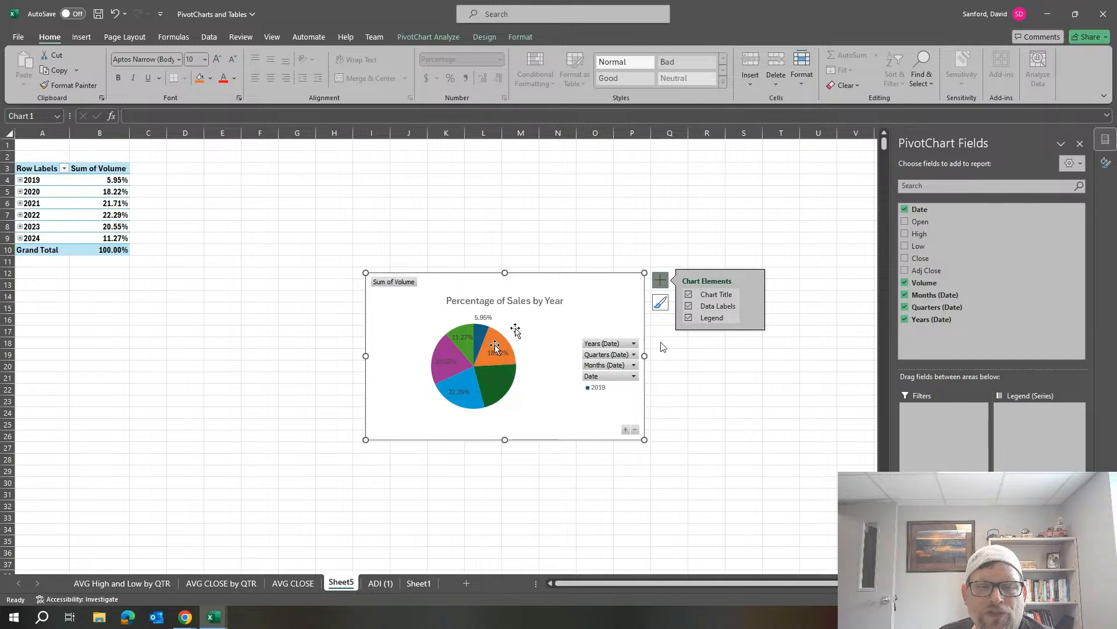
pyautogui.click(754, 307)
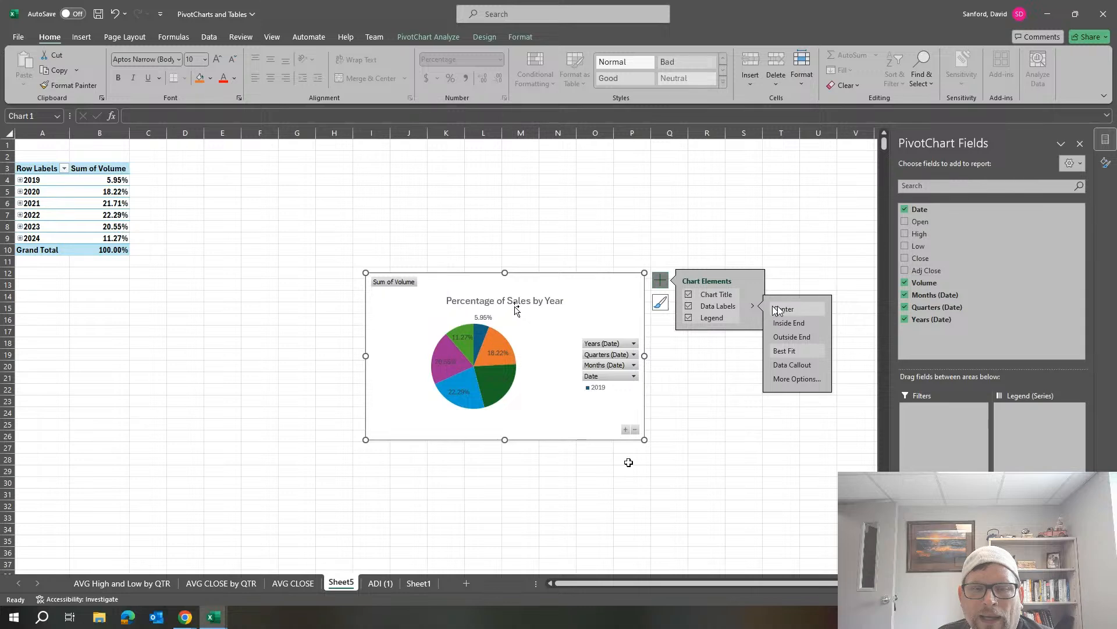
# Include the Category Name with the value in the pie's data labels, leaving the Series Name out.
pyautogui.click(787, 380)
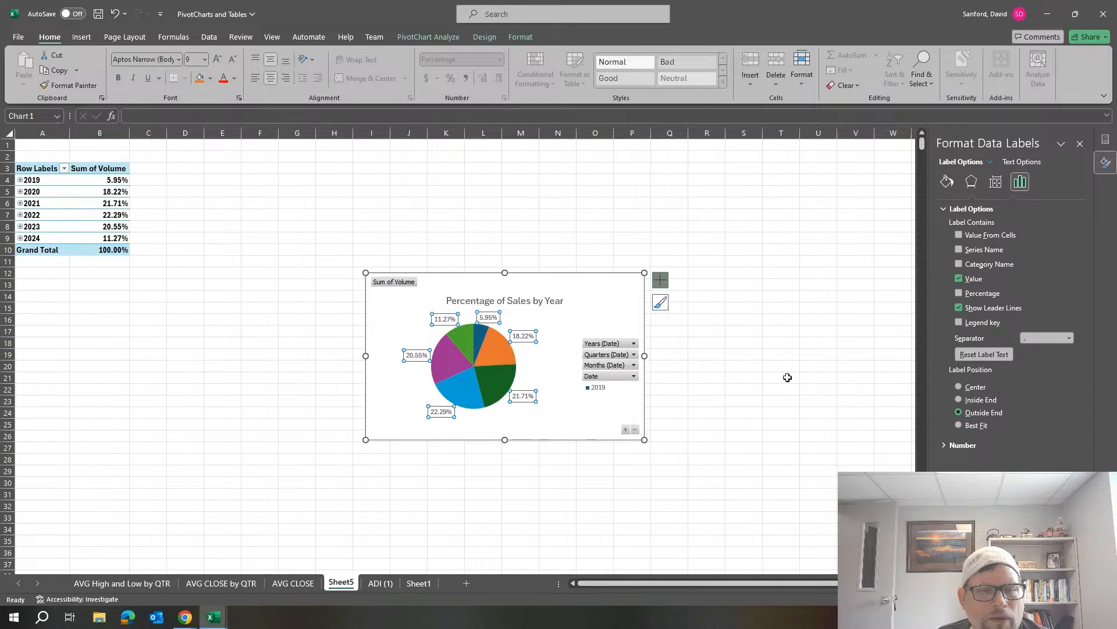
pyautogui.click(958, 250)
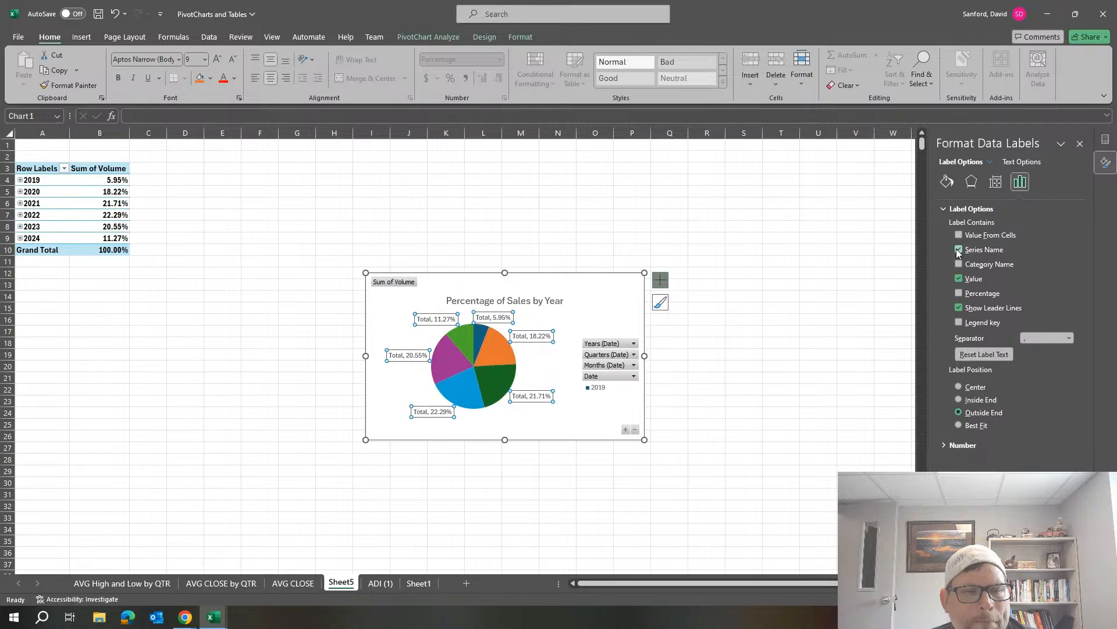
pyautogui.click(958, 250)
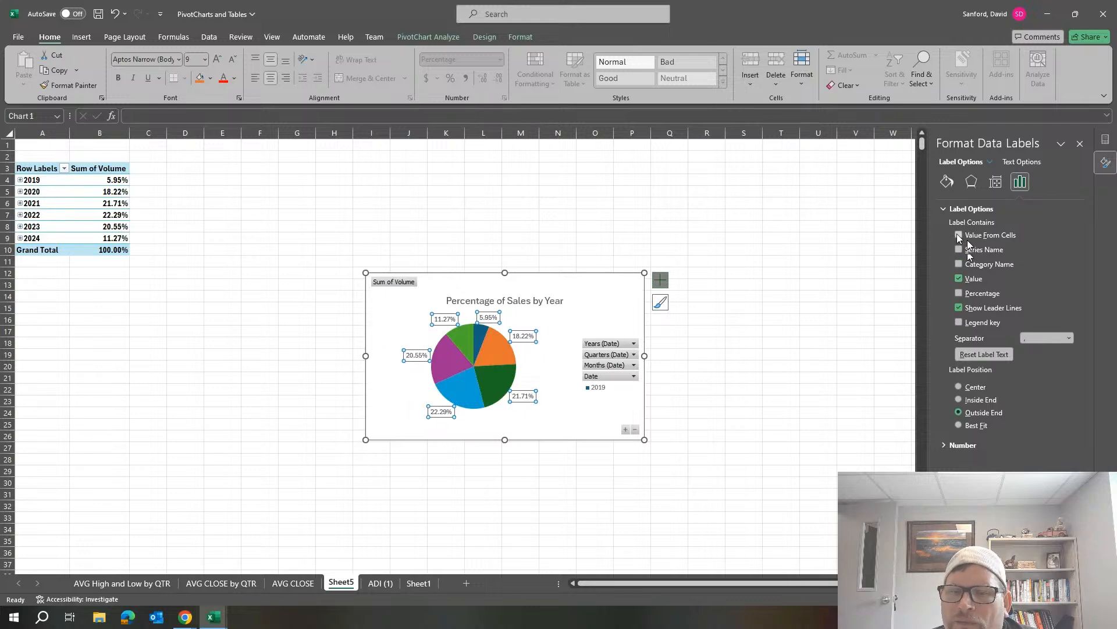
pyautogui.click(959, 265)
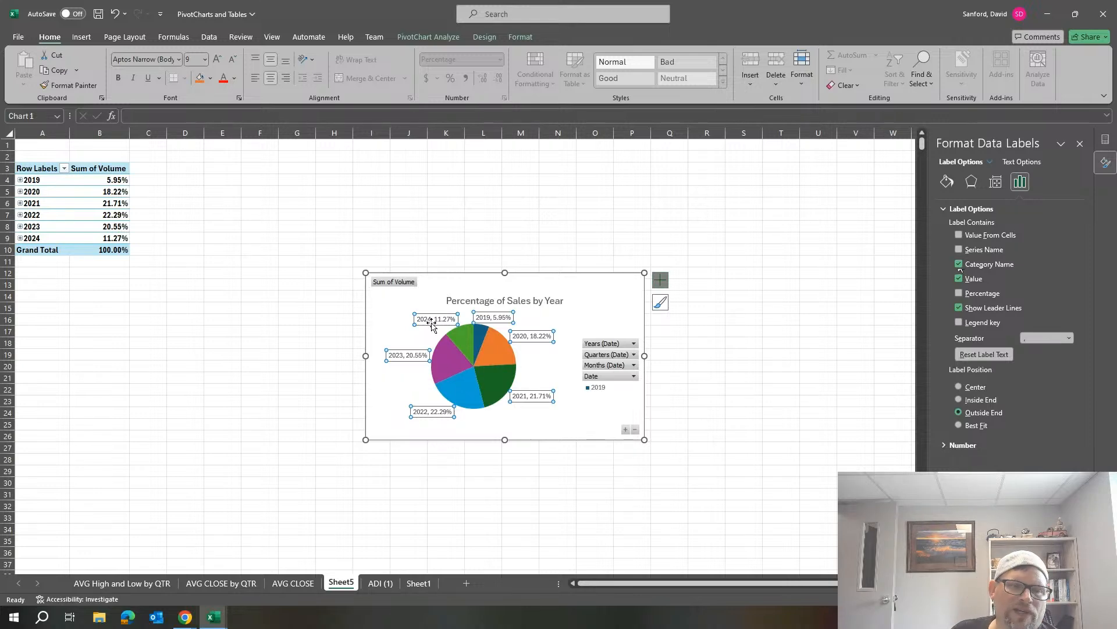
pyautogui.click(591, 303)
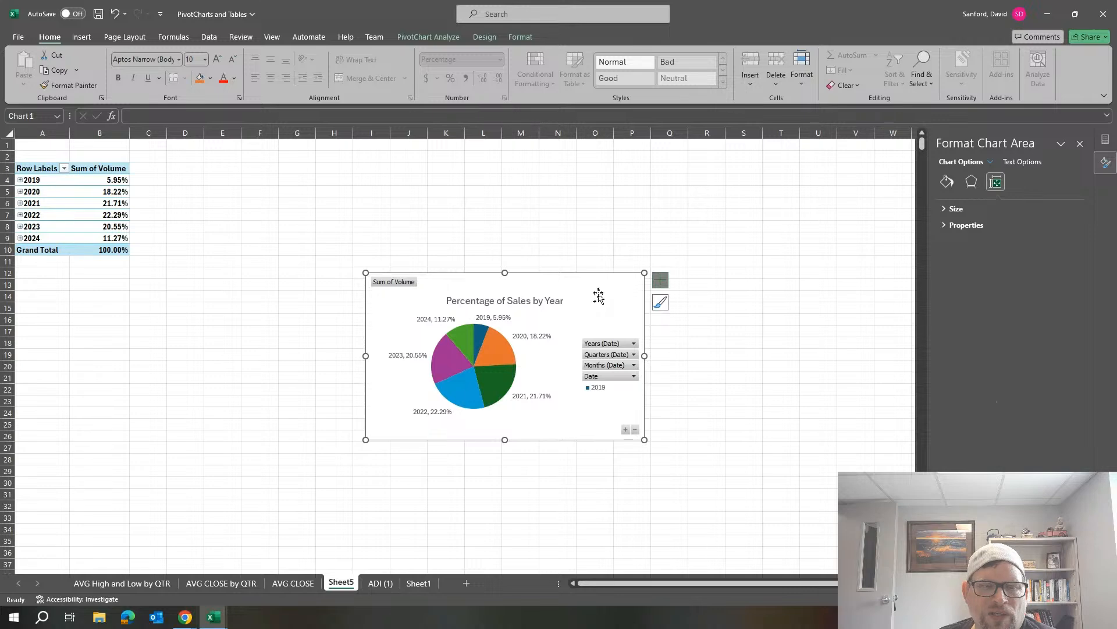
# Apply the chart style with the dark gradient background and white title to the pie chart.
pyautogui.rightClick(599, 297)
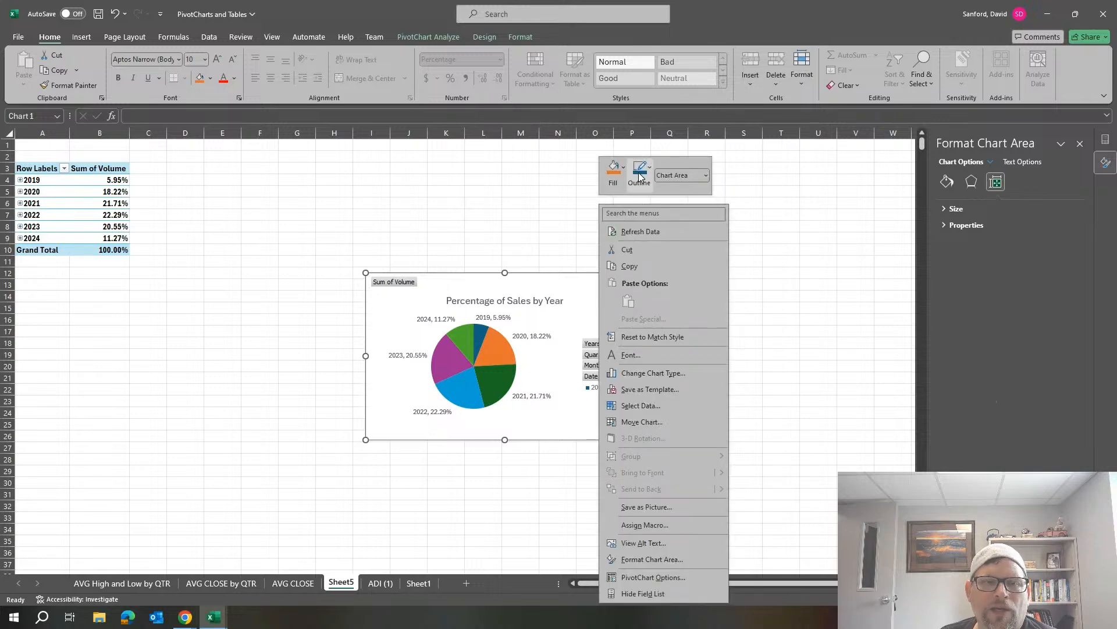
pyautogui.click(575, 294)
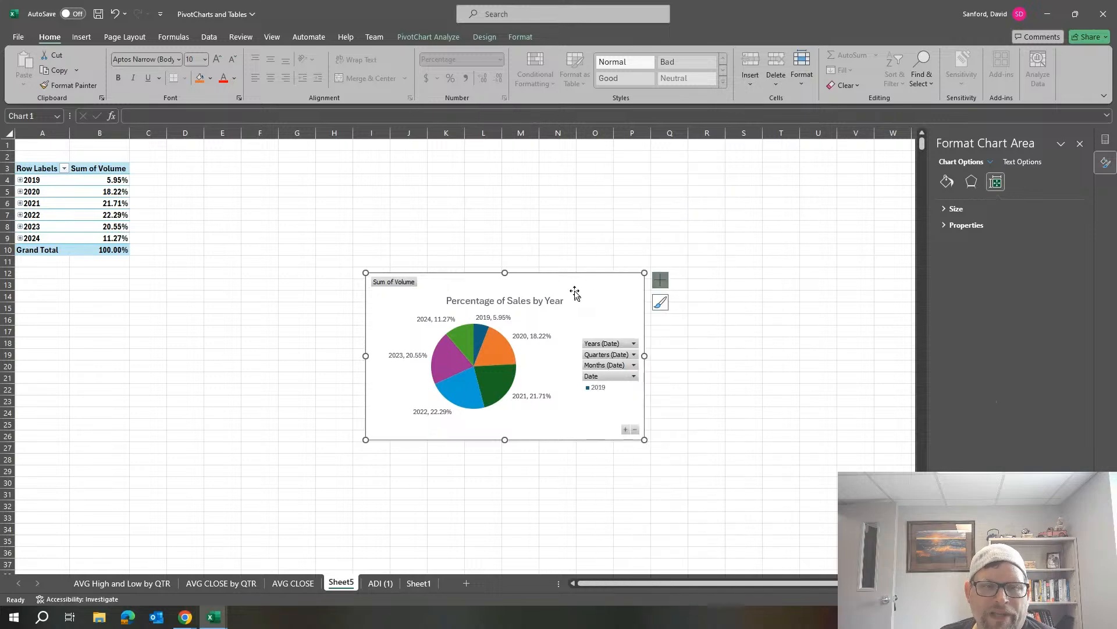
pyautogui.click(660, 303)
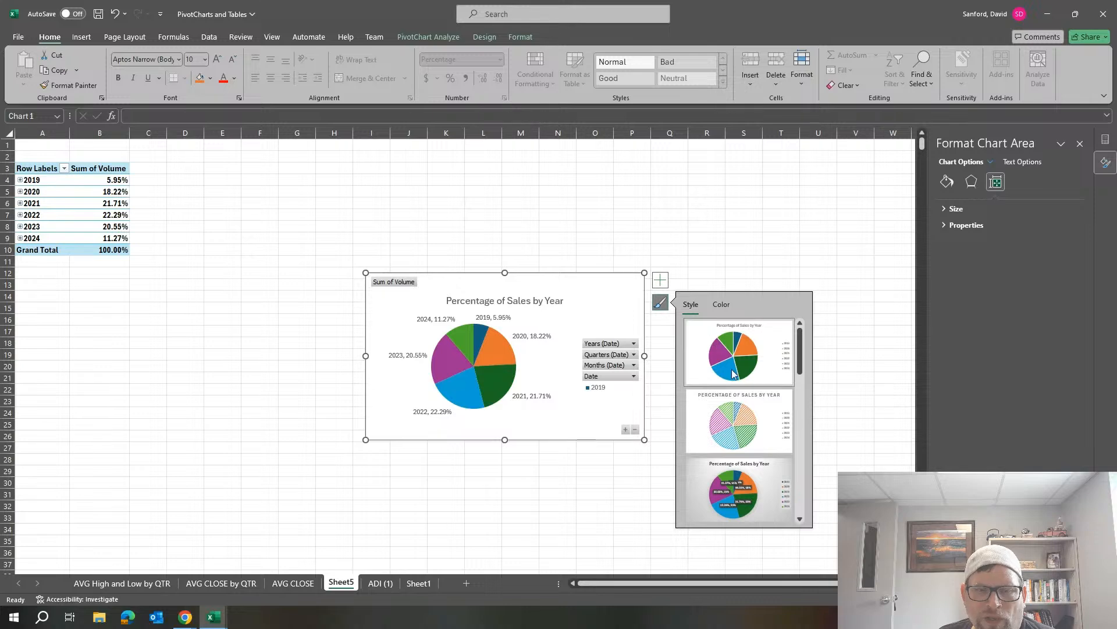
pyautogui.scroll(-2, 742, 490)
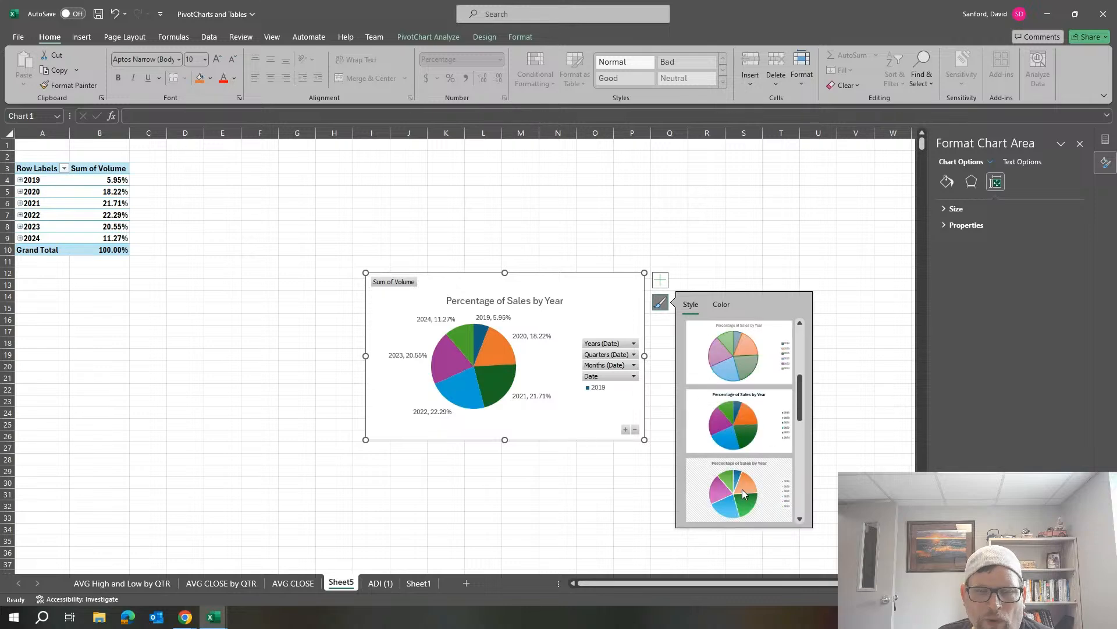
pyautogui.scroll(-3, 742, 492)
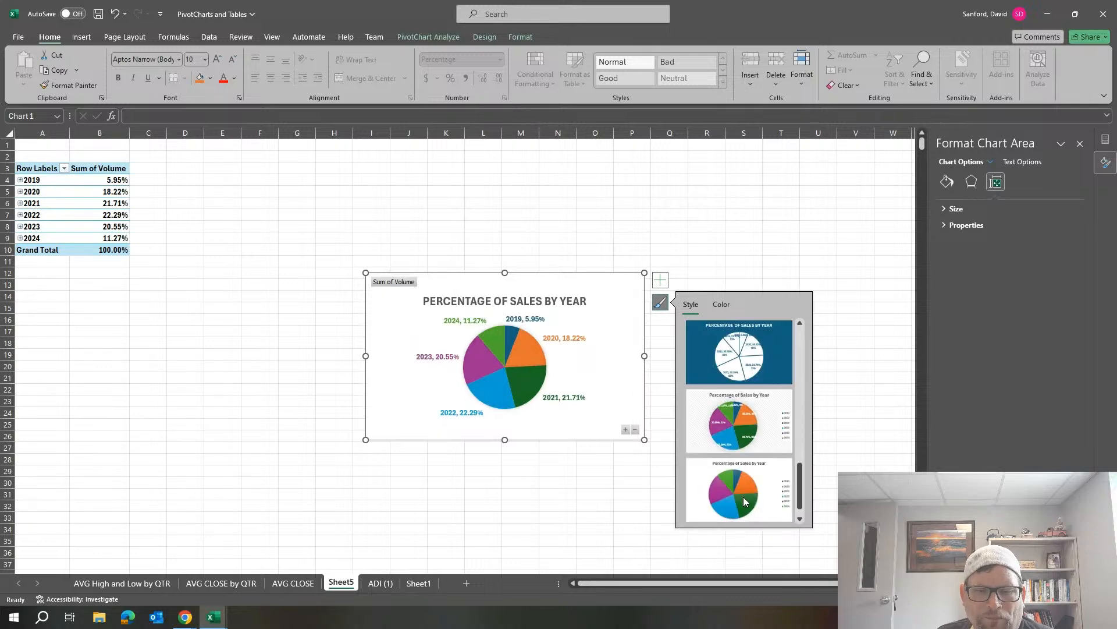
pyautogui.scroll(-1, 744, 500)
pyautogui.scroll(5, 745, 484)
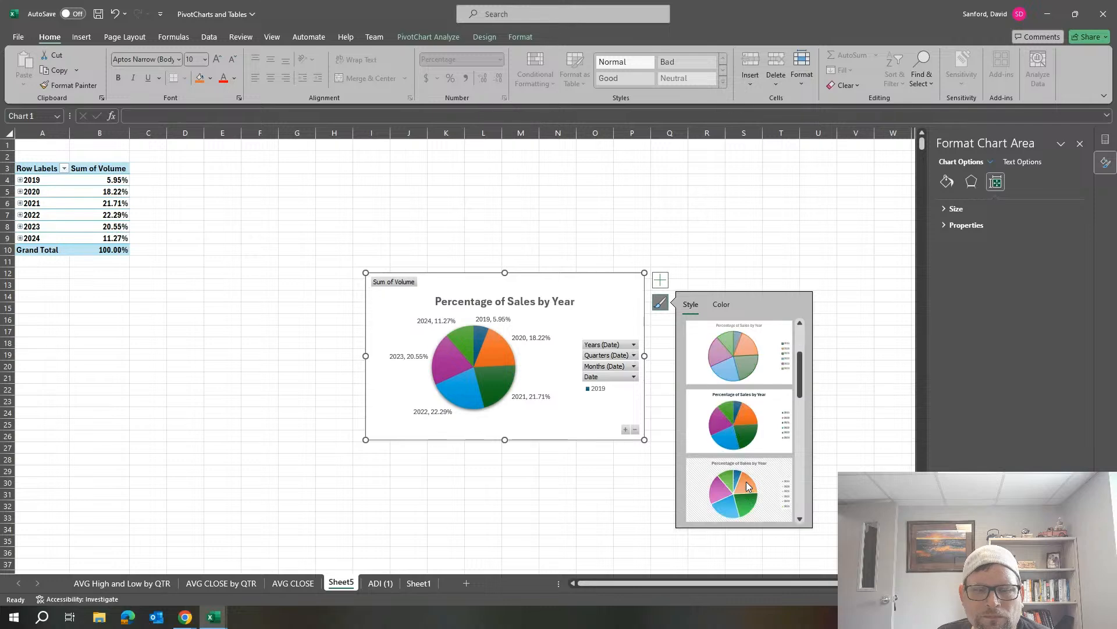
pyautogui.scroll(-3, 746, 480)
pyautogui.click(733, 363)
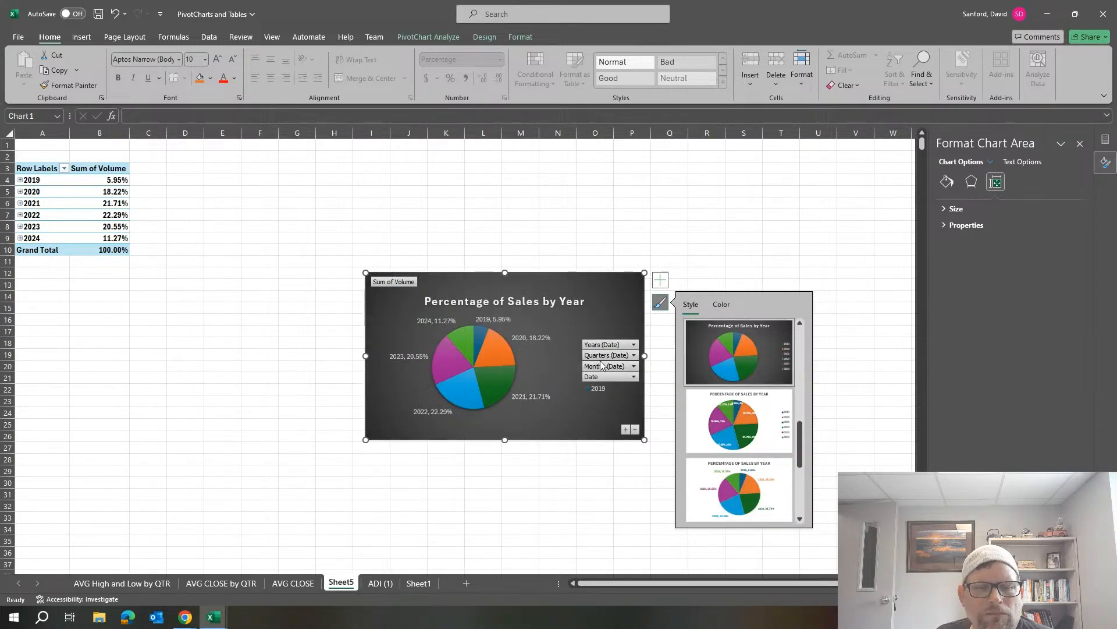
# Move the pie chart's legend slightly upward and inward from the chart's right edge.
pyautogui.click(608, 342)
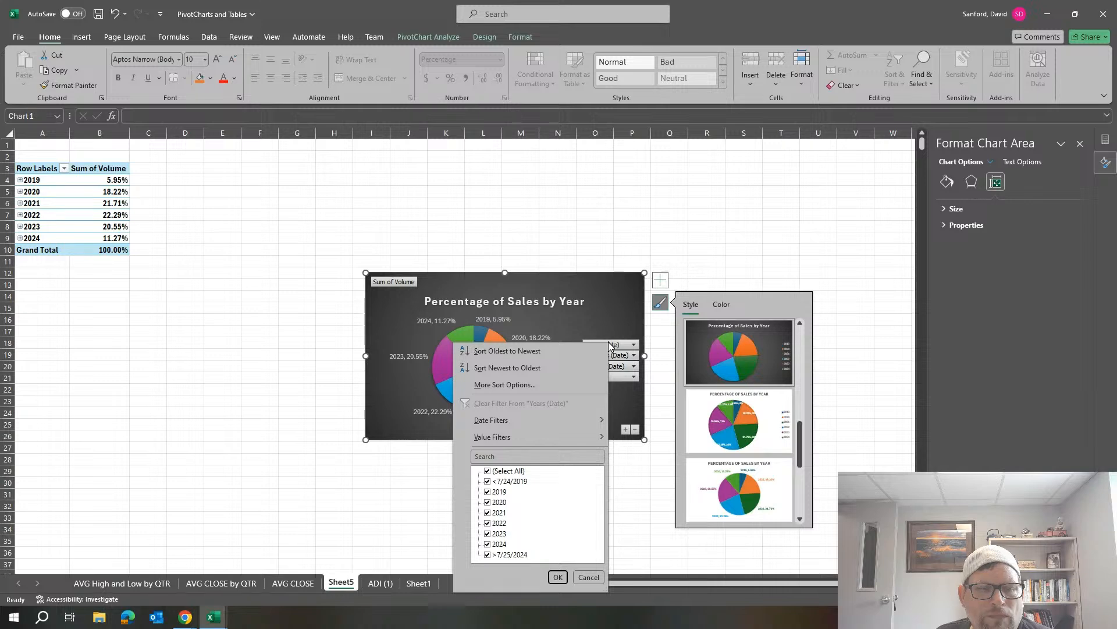
pyautogui.click(604, 317)
pyautogui.click(602, 395)
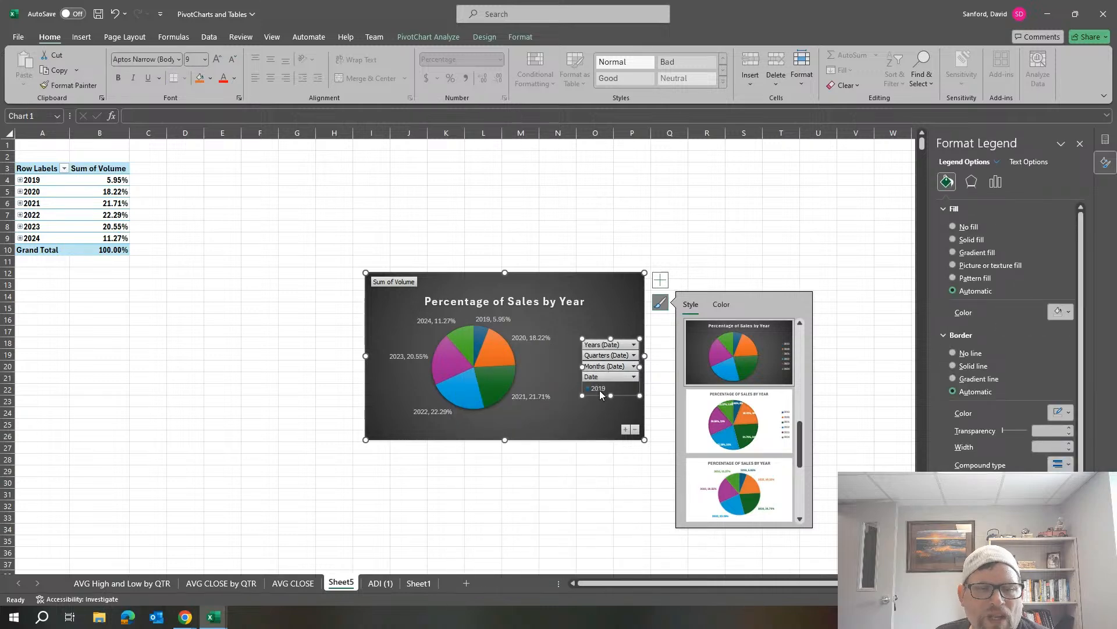
pyautogui.moveTo(598, 393); pyautogui.dragTo(574, 416)
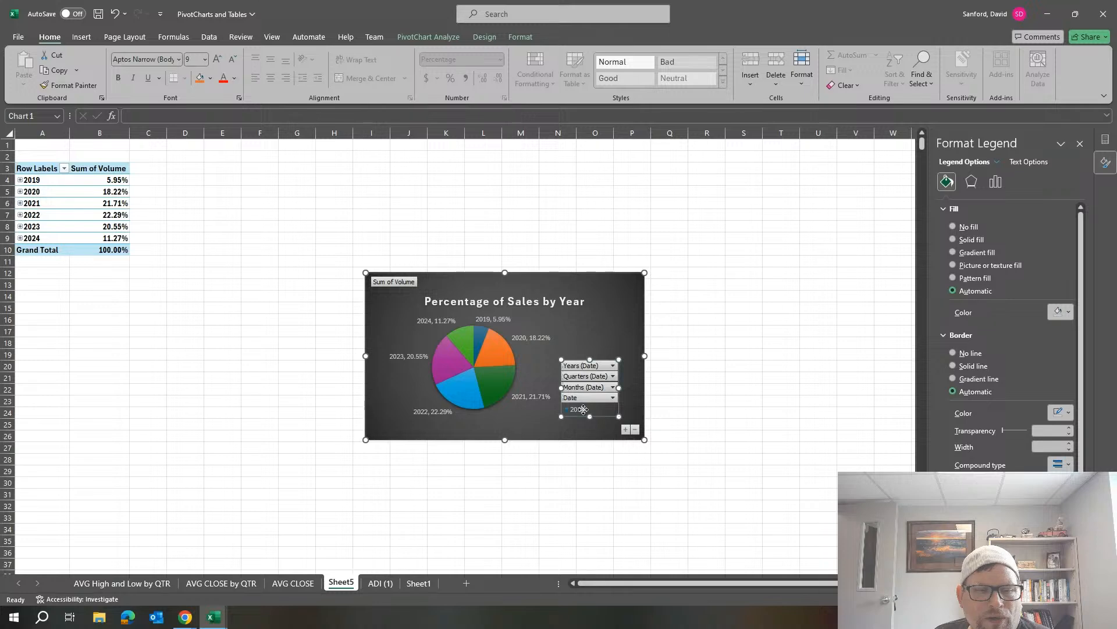
pyautogui.moveTo(589, 380); pyautogui.dragTo(603, 347)
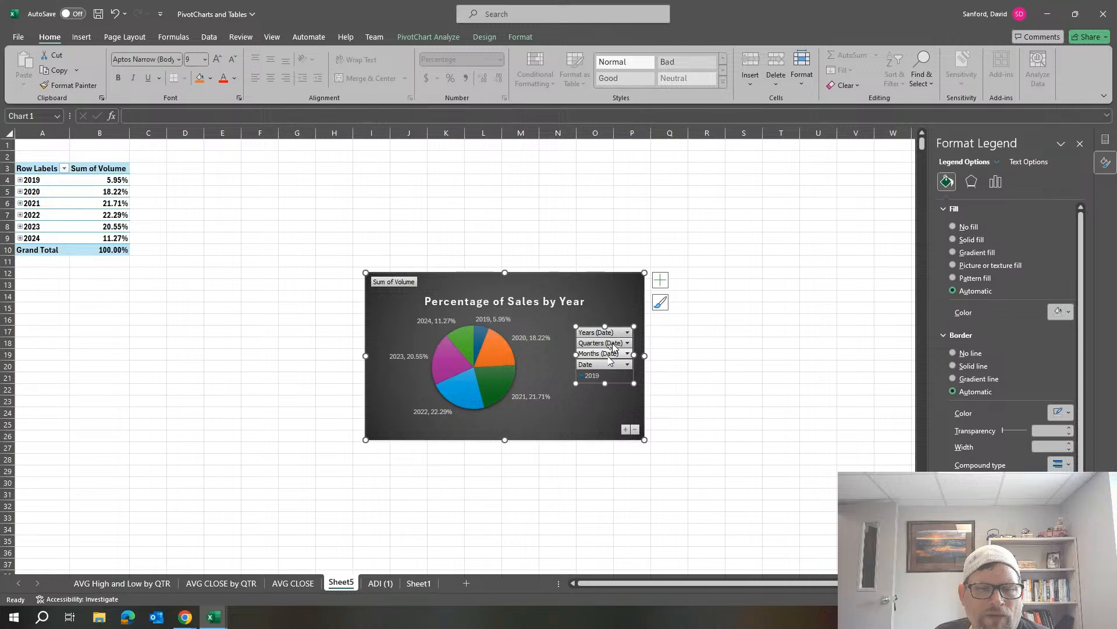
# Expand the chart's year field to quarters and collapse it back to years.
pyautogui.click(627, 431)
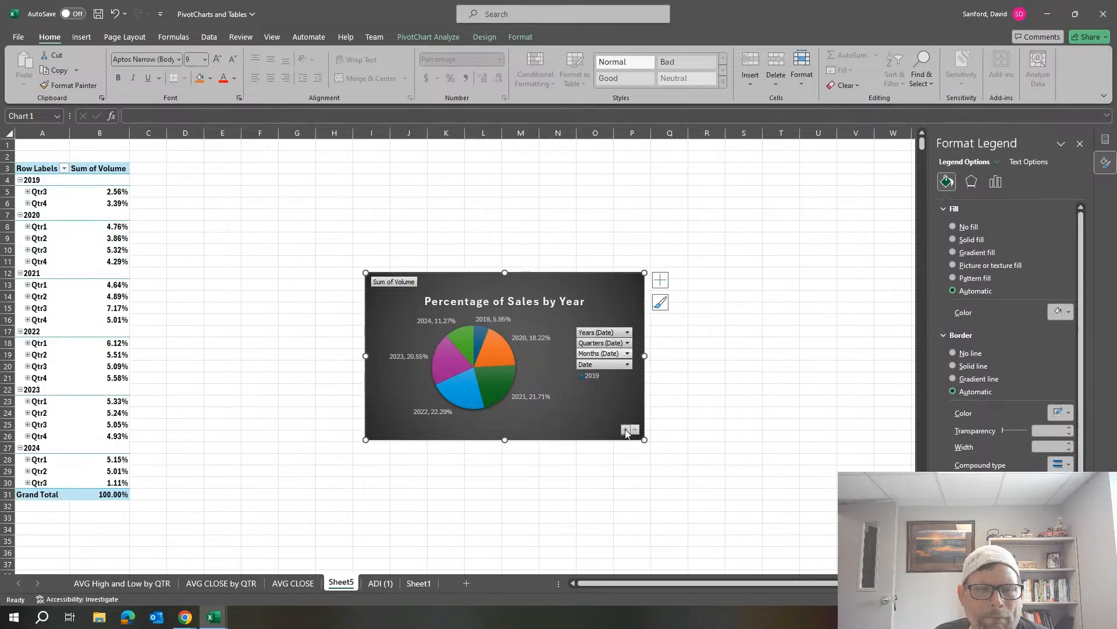
pyautogui.click(634, 431)
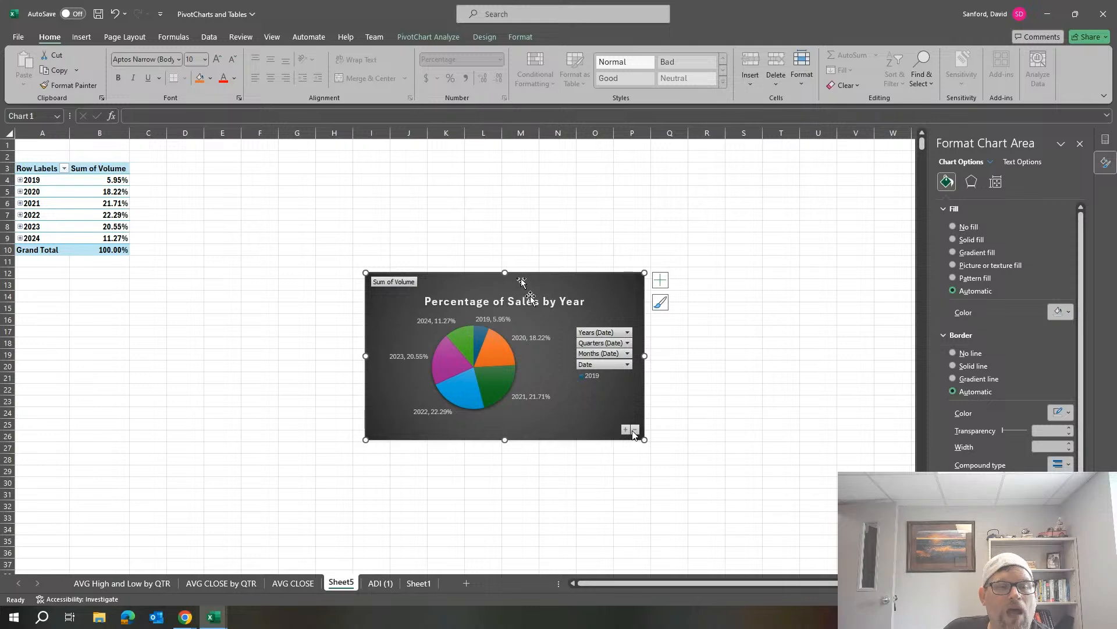
# Pull the 2022 slice out of the pie to a point explosion of about 45%.
pyautogui.click(500, 354)
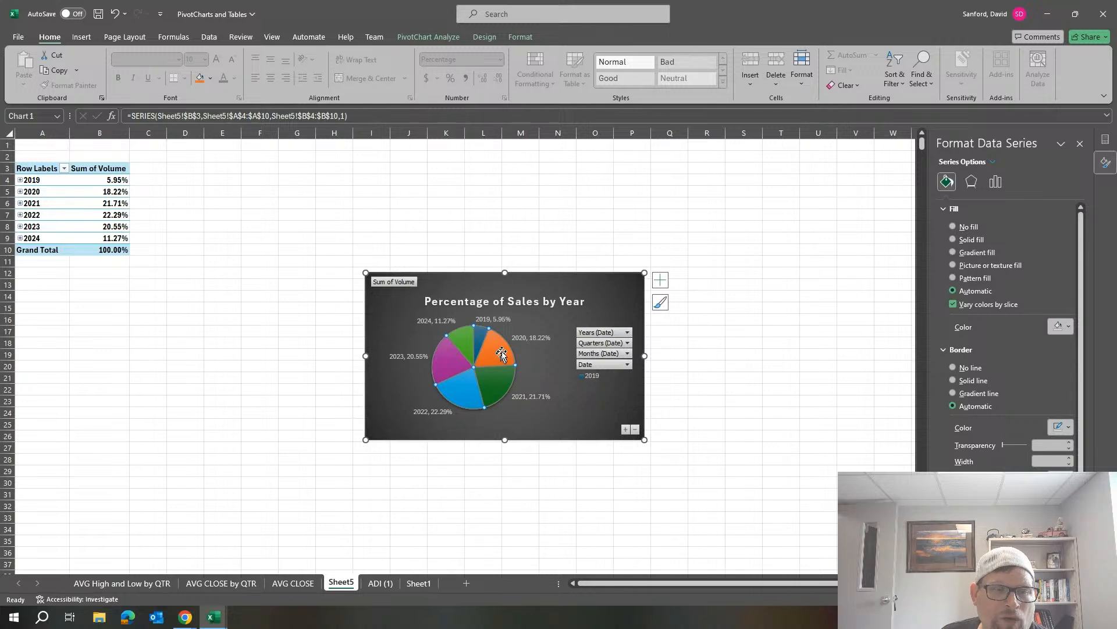
pyautogui.moveTo(500, 385)
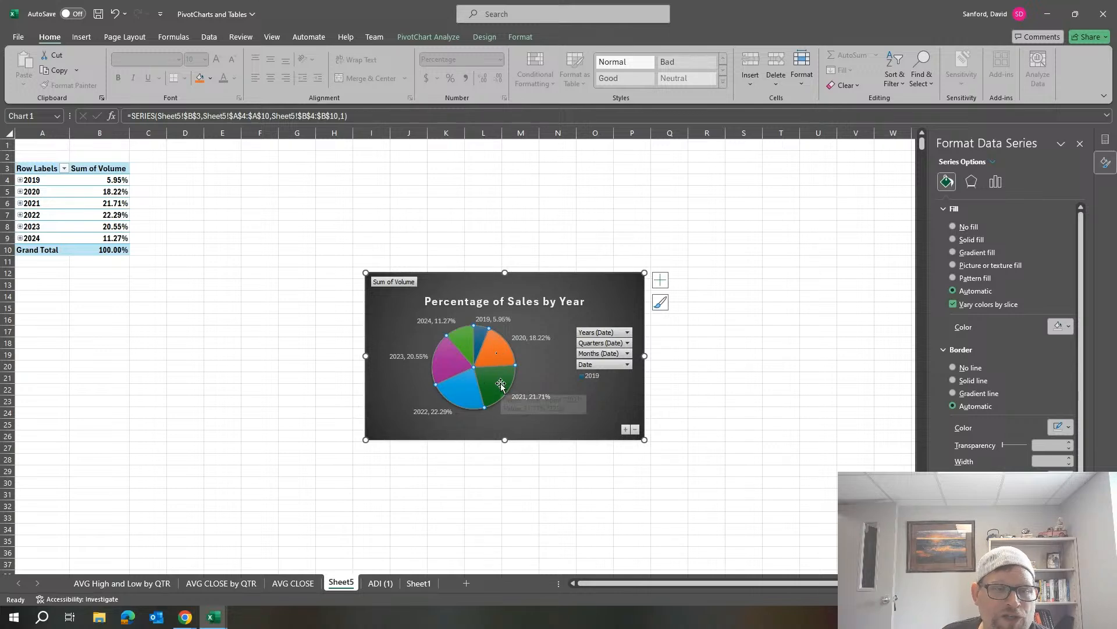
pyautogui.click(459, 386)
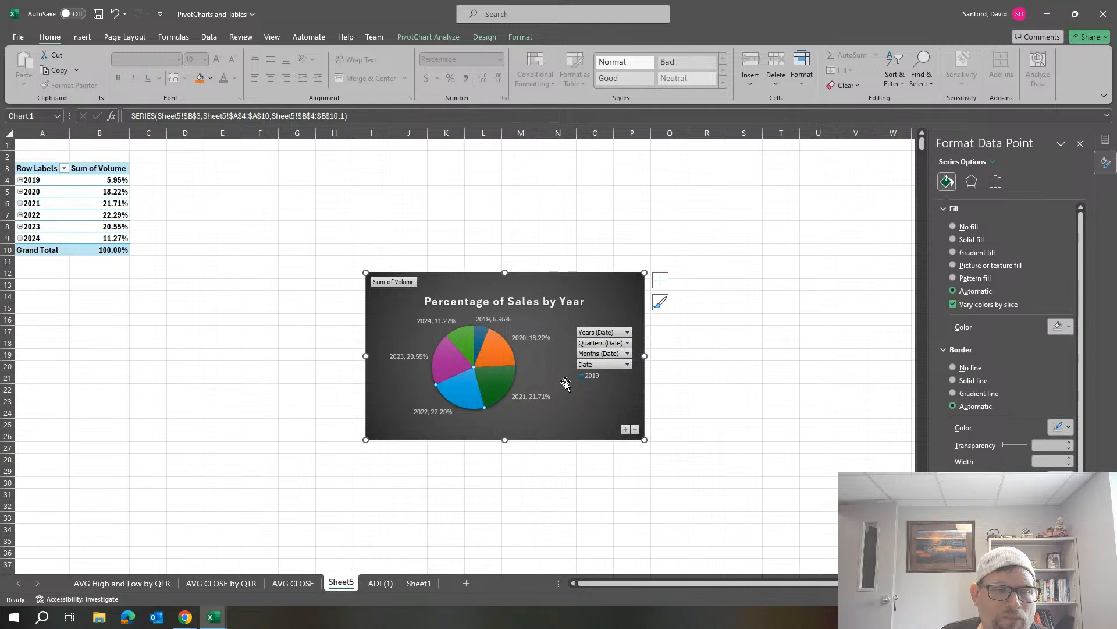
pyautogui.click(745, 389)
pyautogui.click(462, 395)
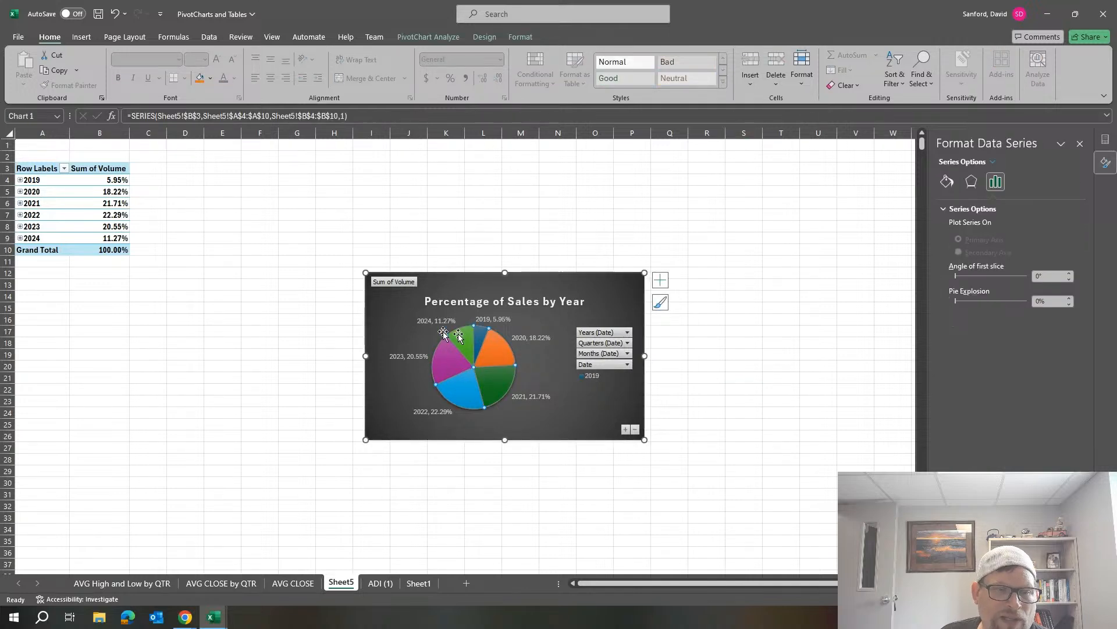
pyautogui.click(454, 390)
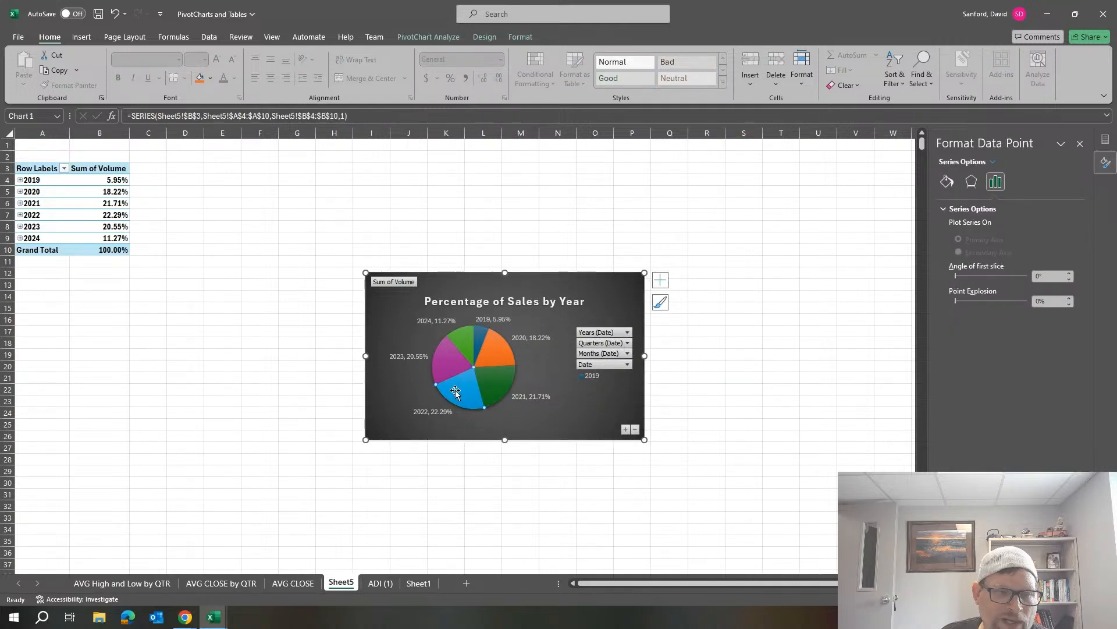
pyautogui.moveTo(455, 391); pyautogui.dragTo(447, 410)
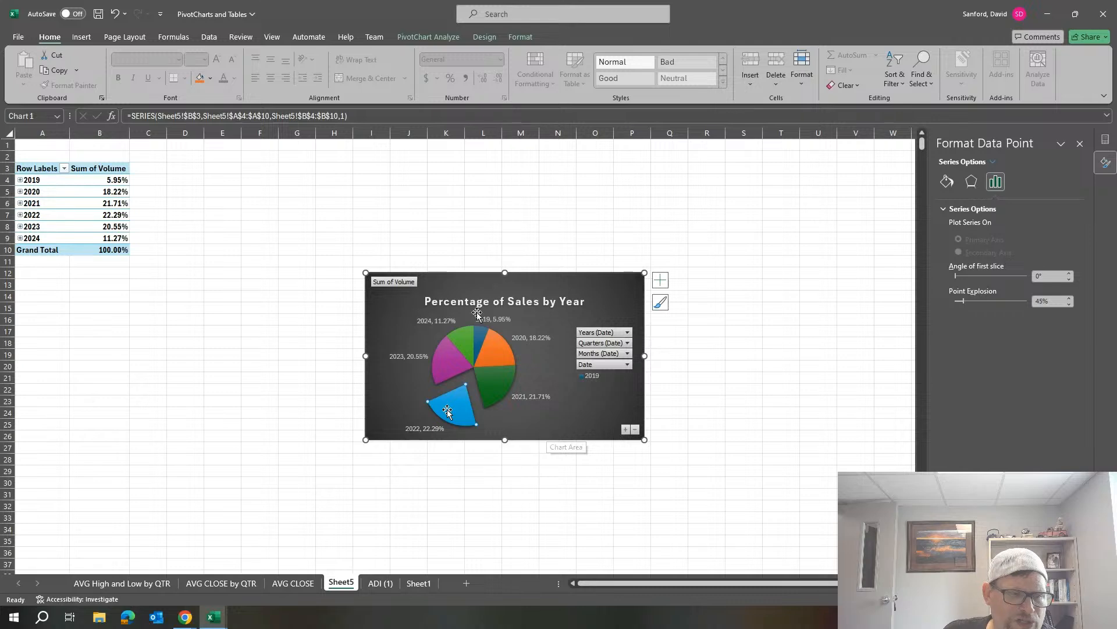
# Switch to the Blackboard Assignments page in Chrome and review the Lab 4 Pivot Charts instructions, suggested table and chart combinations, submission requirements and grading criteria.
pyautogui.moveTo(186, 616)
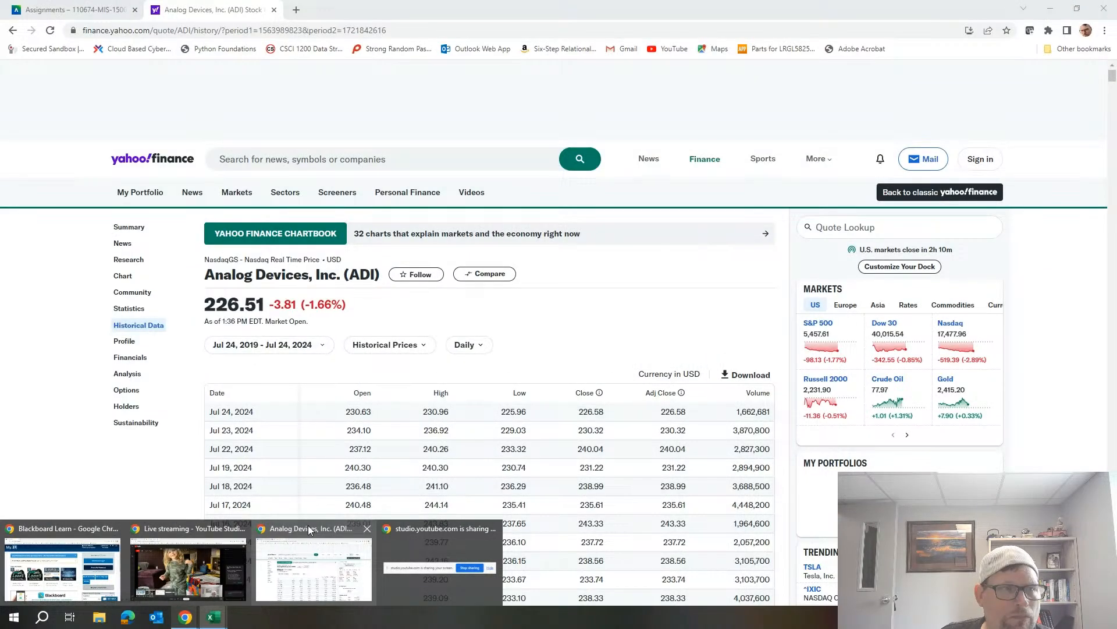
pyautogui.click(308, 525)
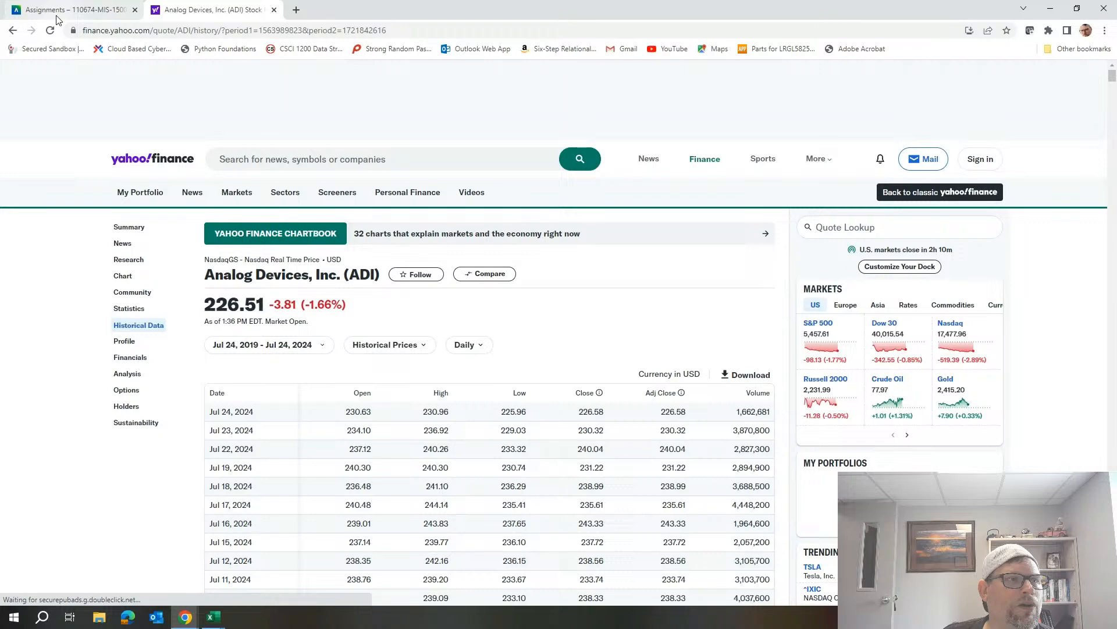
pyautogui.click(66, 12)
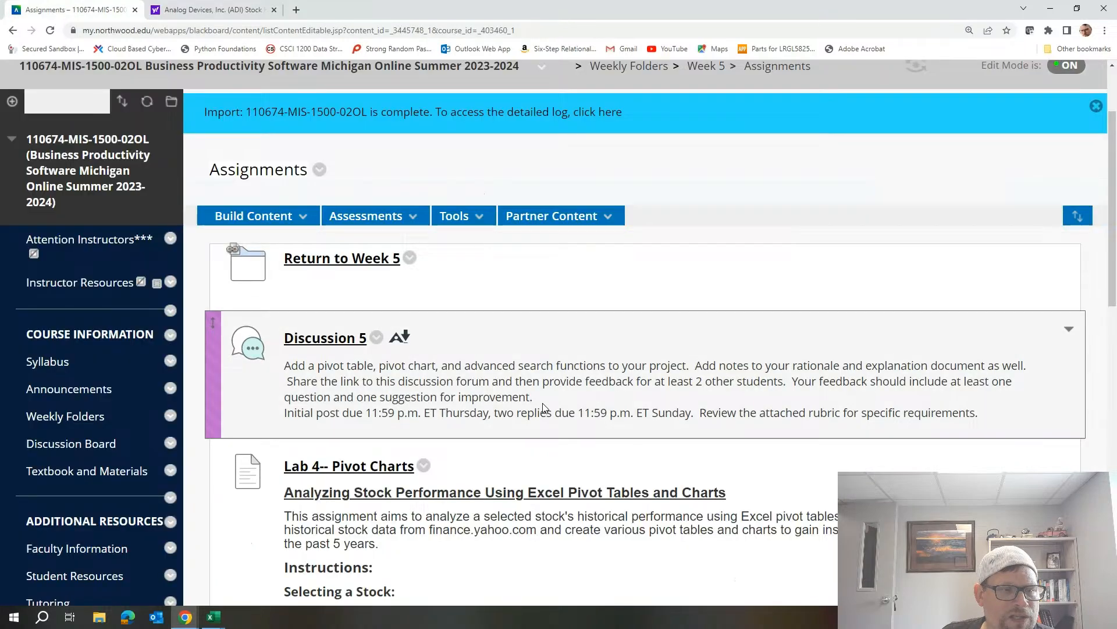
pyautogui.scroll(-6, 544, 406)
pyautogui.scroll(-2, 527, 309)
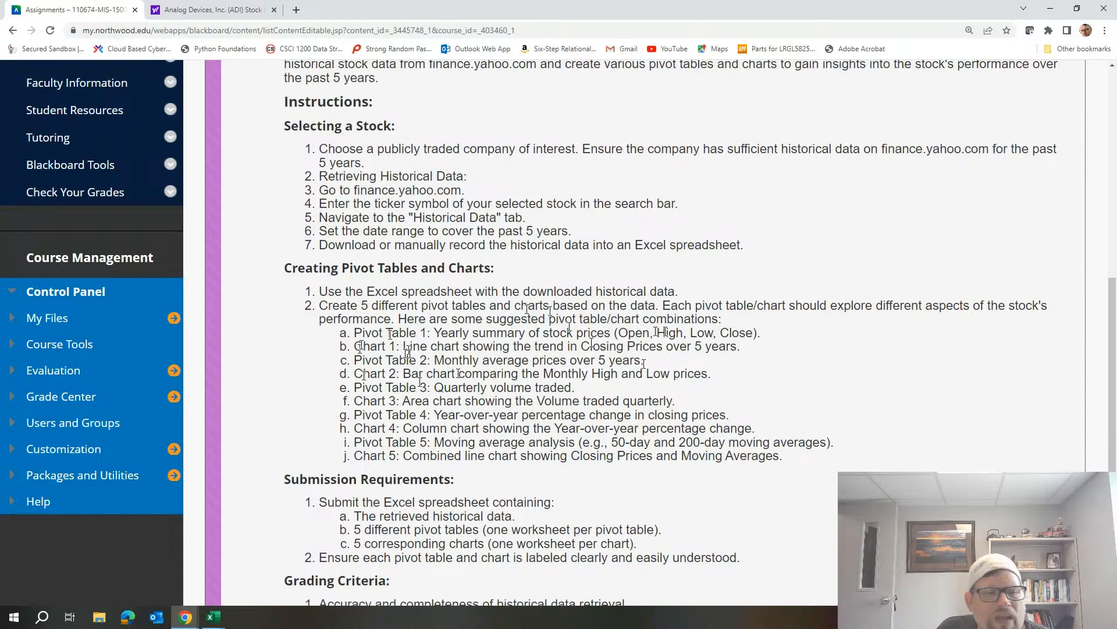
pyautogui.scroll(-6, 640, 326)
pyautogui.scroll(9, 641, 298)
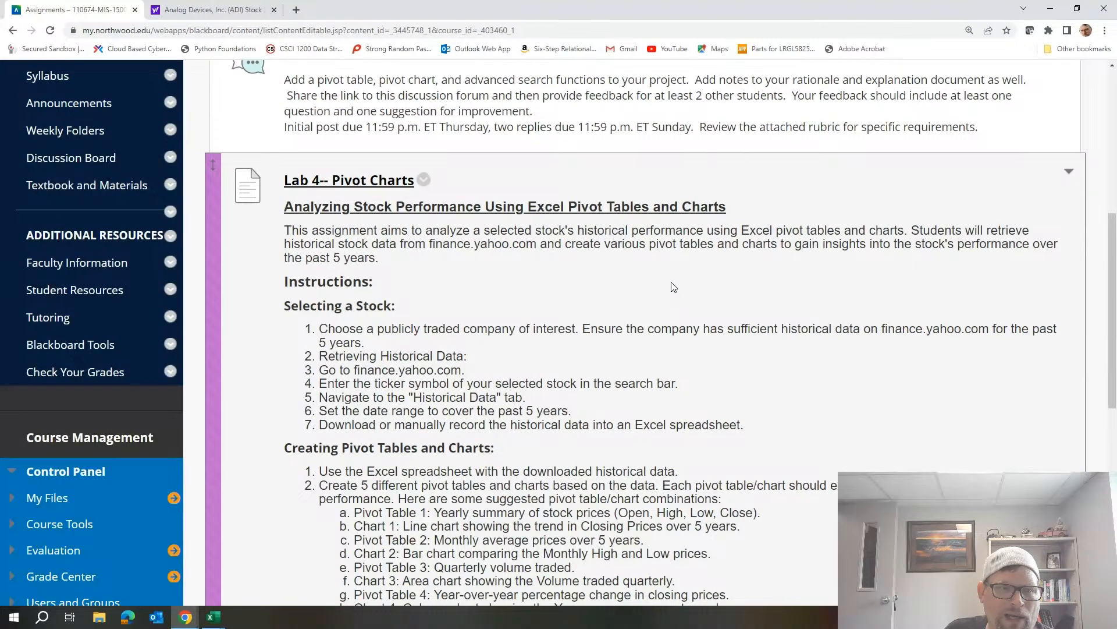
pyautogui.scroll(-2, 484, 409)
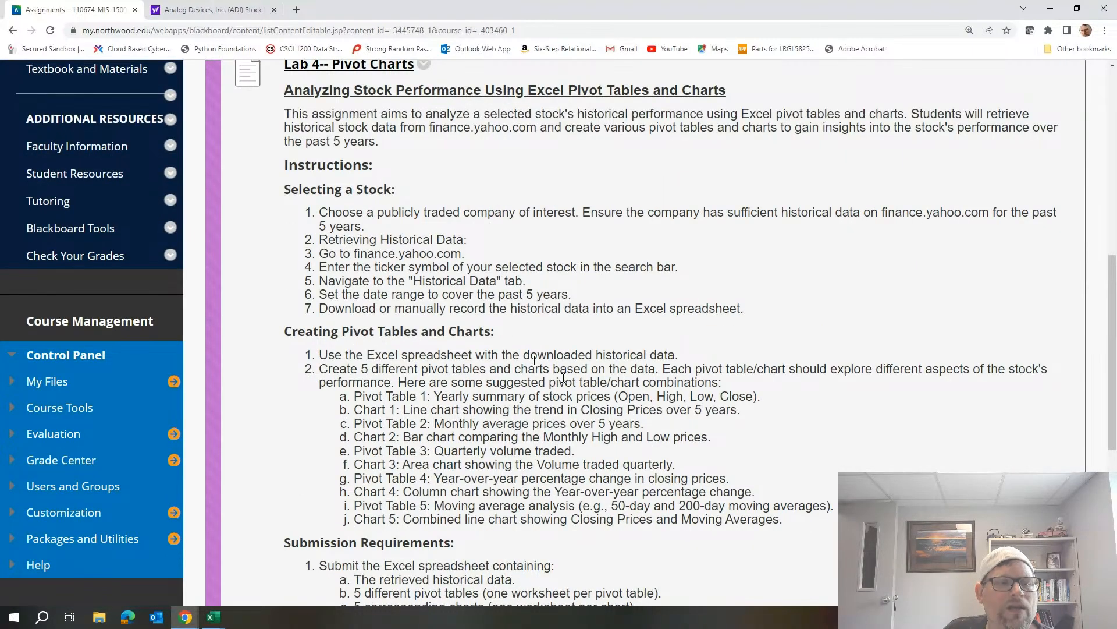
pyautogui.scroll(-3, 582, 372)
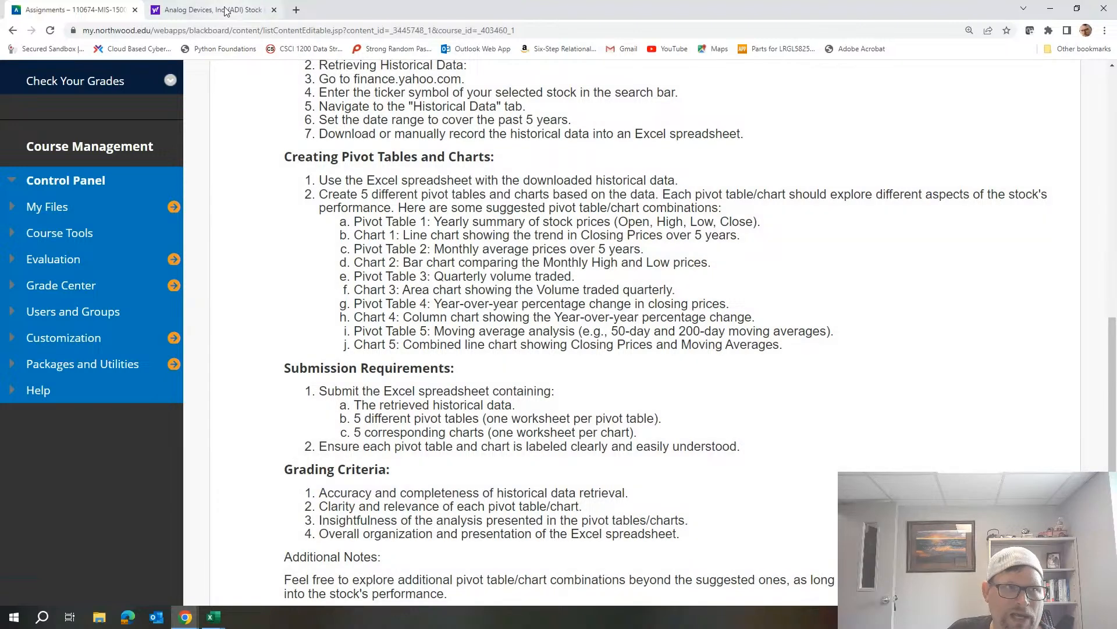
pyautogui.moveTo(226, 11)
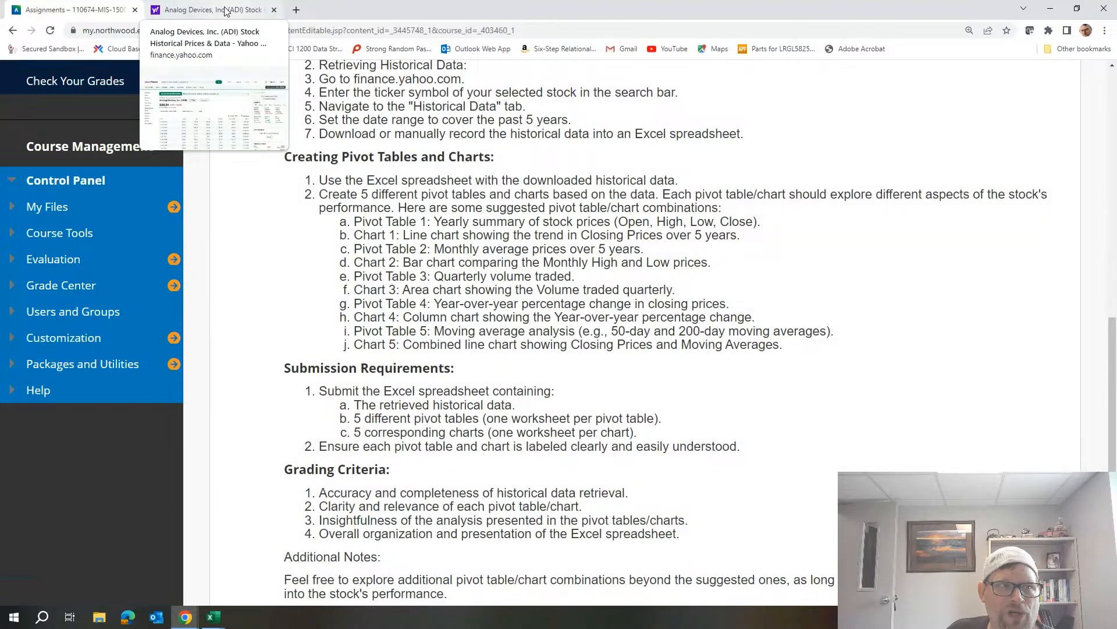